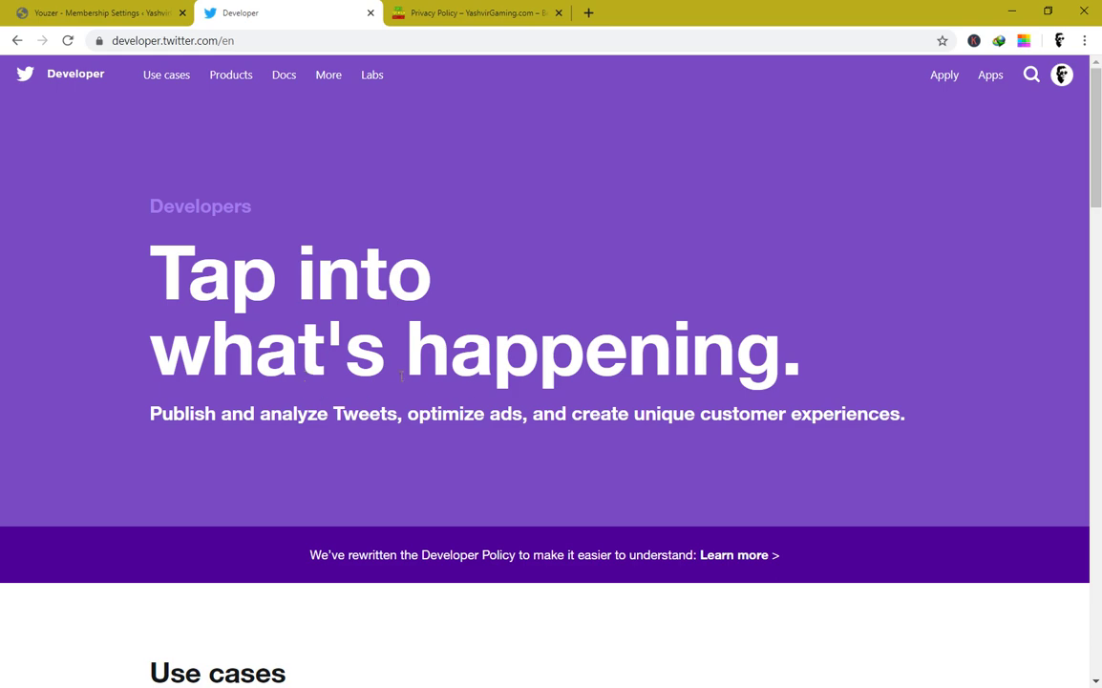
Switch to the Youzer membership settings page and enable Social Login in its General Settings
left_click(95, 13)
scroll(585, 430, "down", 2)
scroll(717, 386, "up", 2)
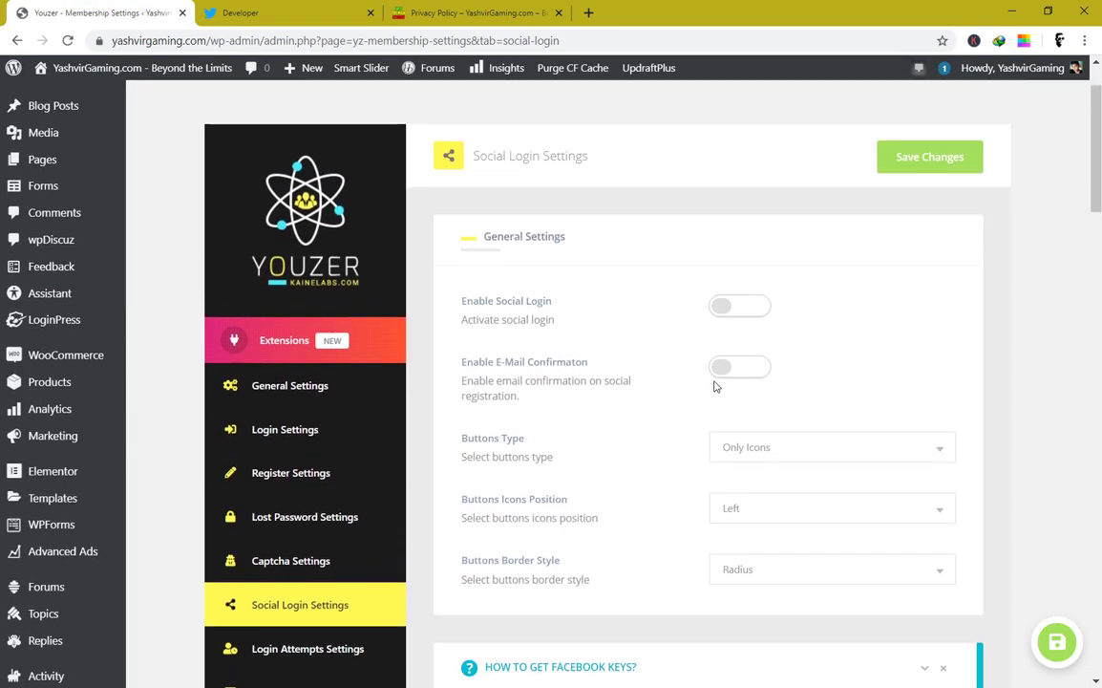
left_click(721, 306)
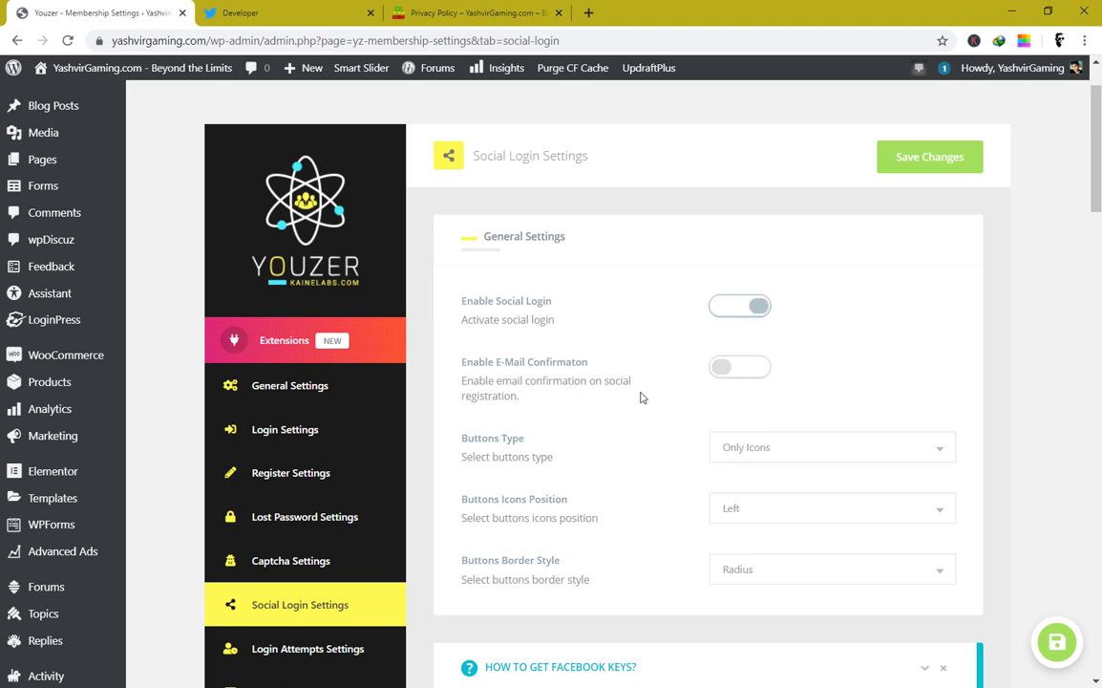
Enable the network in the Twitter Settings section of the social login settings
scroll(635, 411, "up", 1)
scroll(621, 428, "down", 1)
scroll(635, 473, "down", 8)
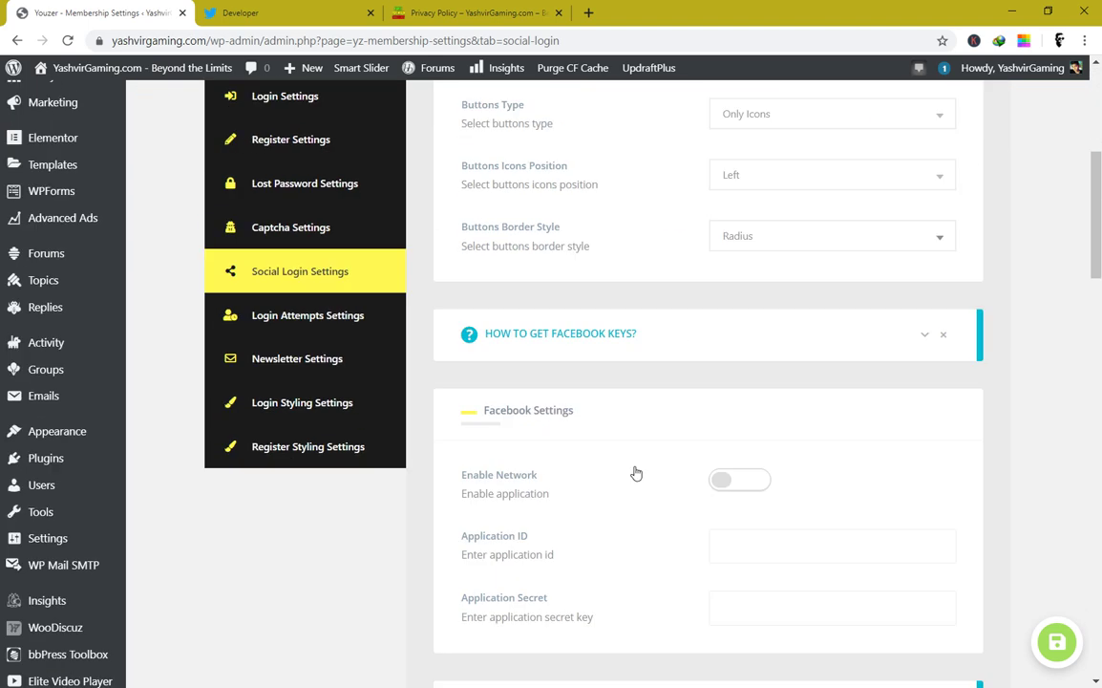
left_click_drag(511, 287, 618, 291)
left_click(568, 291)
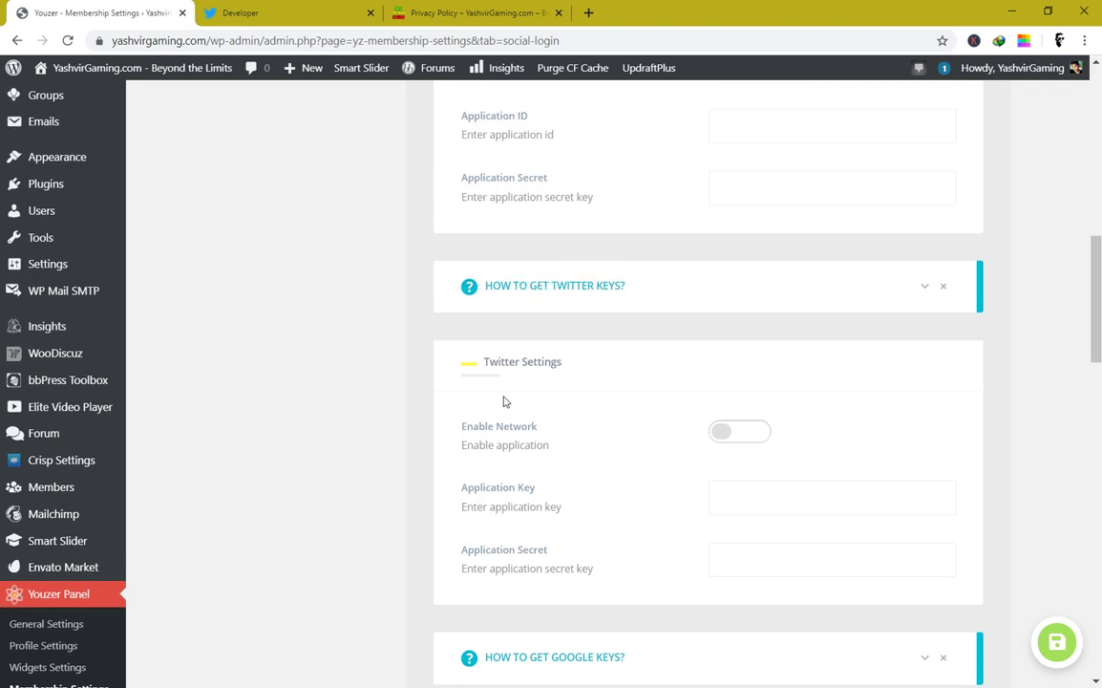
left_click(760, 435)
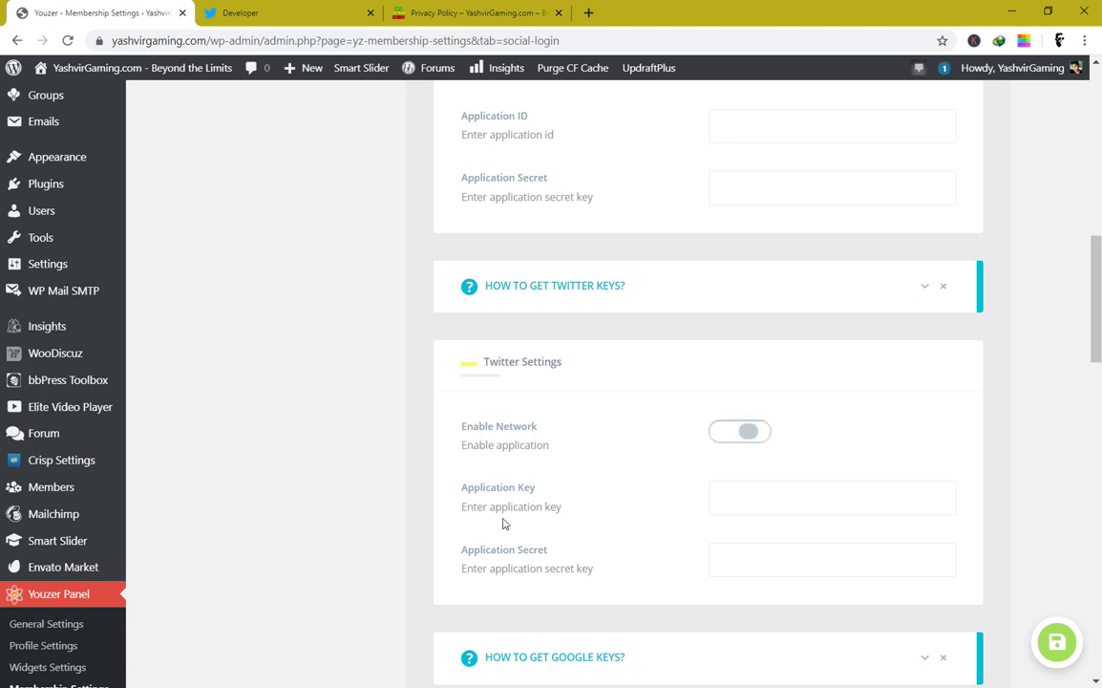
Examine the Application Key and Application Secret fields in the Twitter Settings section
left_click_drag(479, 490, 546, 496)
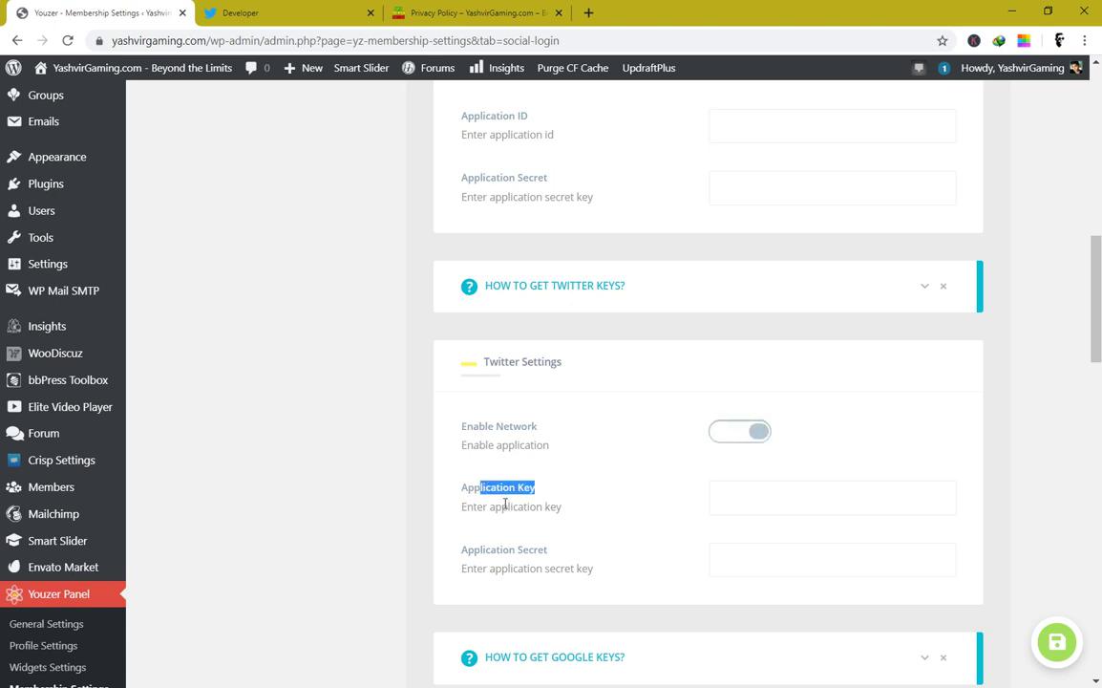
left_click_drag(480, 552, 739, 565)
left_click(740, 565)
left_click(739, 498)
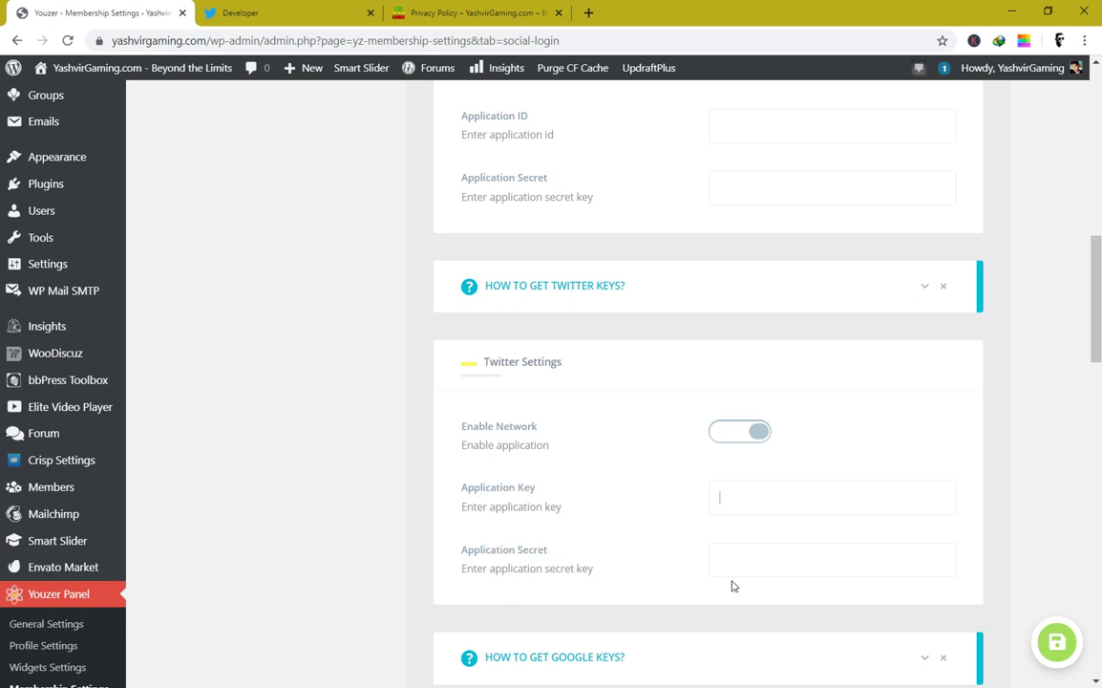
left_click(739, 498)
Return to the Twitter Developer site and start an application for a developer account
left_click(296, 10)
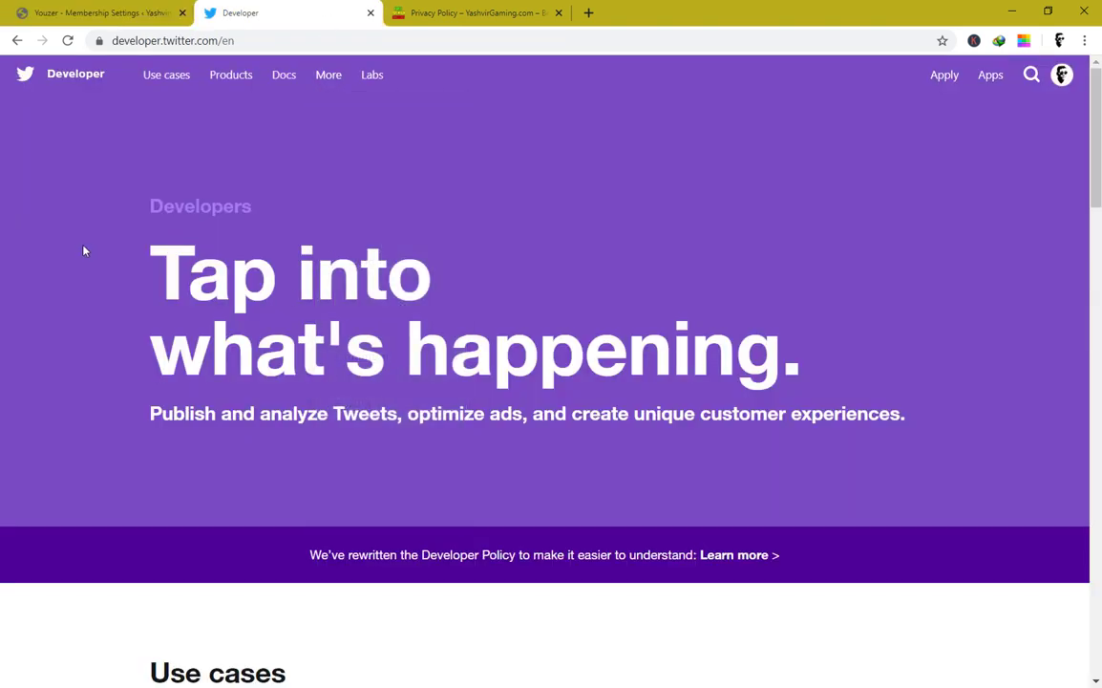
left_click(177, 40)
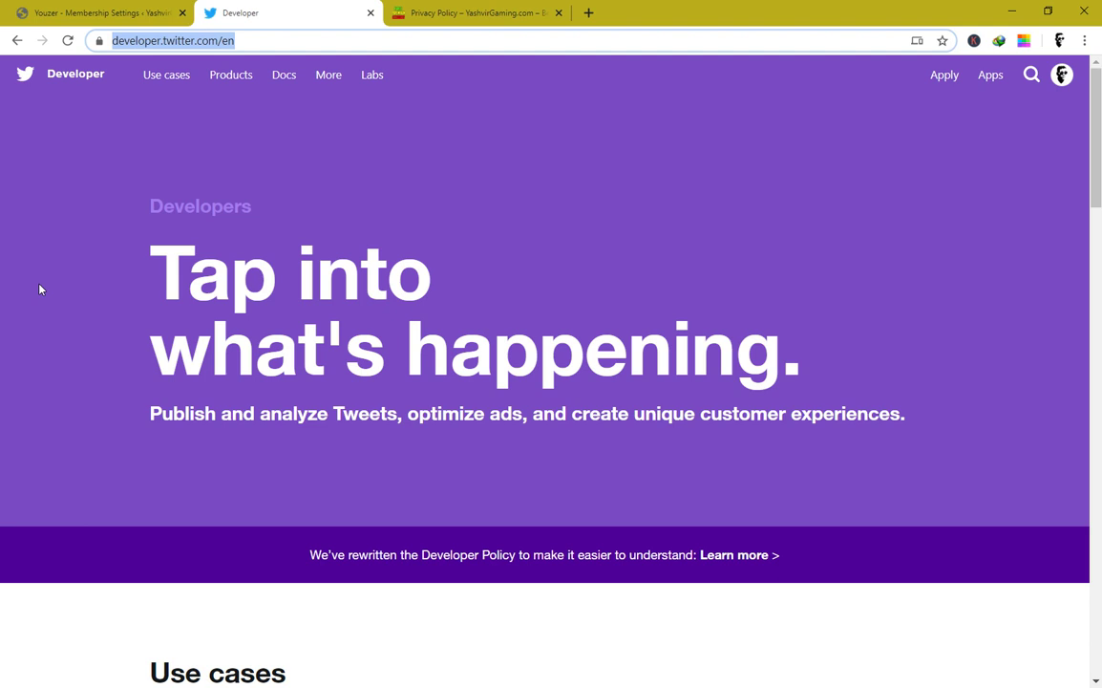
left_click(210, 193)
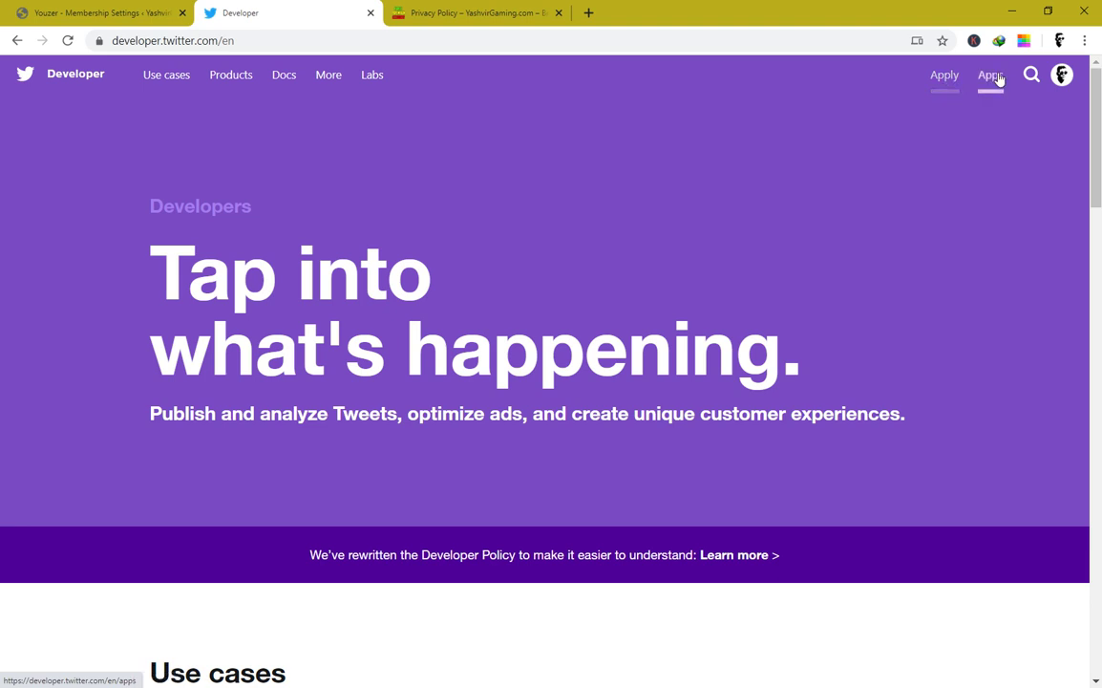
left_click(945, 76)
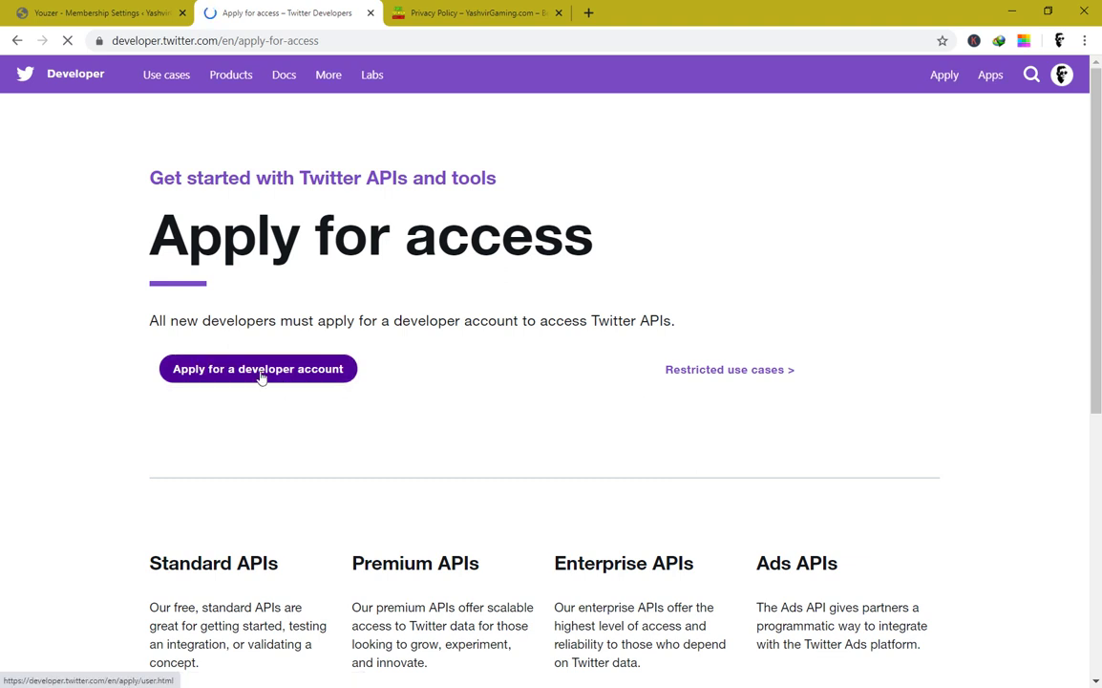
left_click_drag(270, 239, 322, 246)
left_click(393, 274)
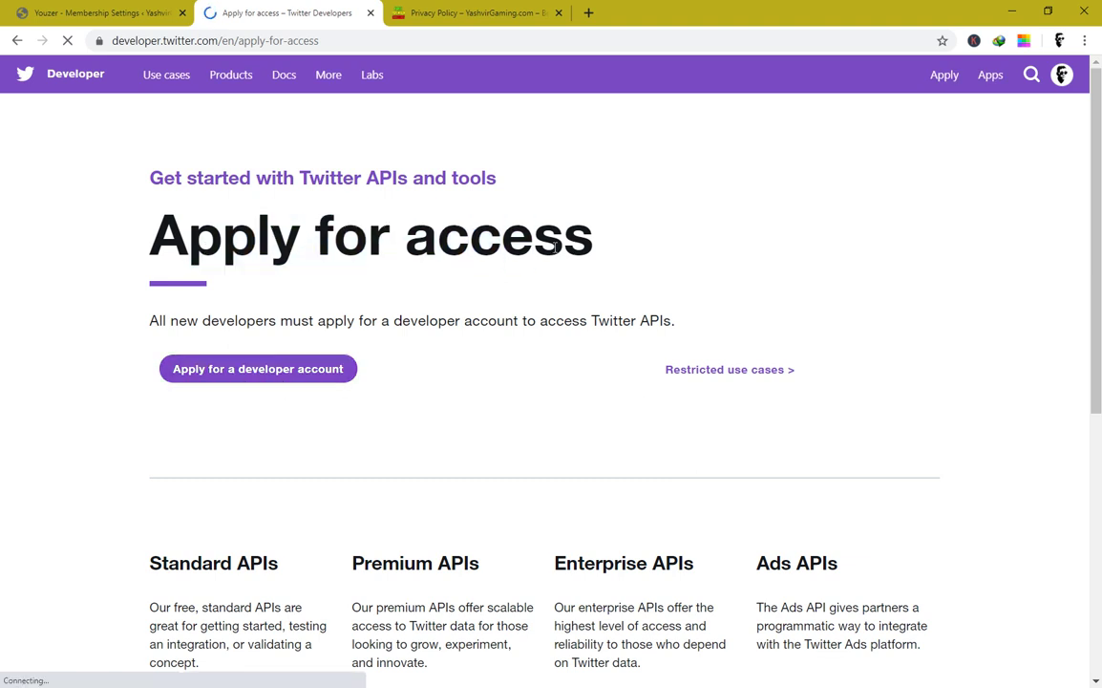
left_click(256, 376)
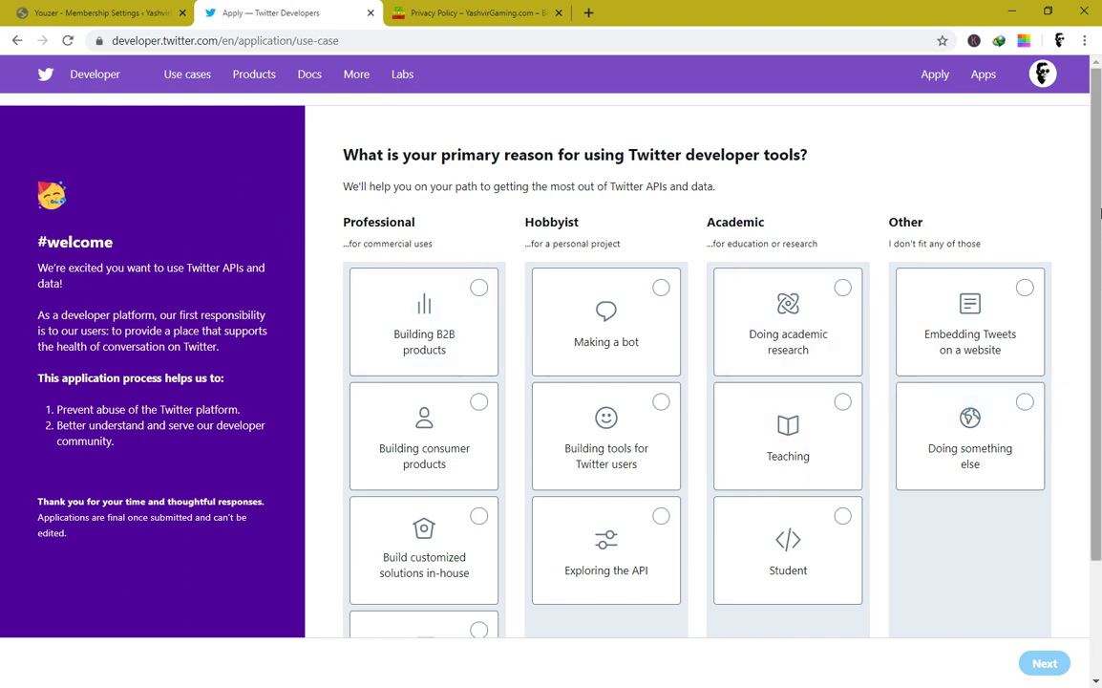
Examine the question about the primary reason for using Twitter developer tools and its answer categories
scroll(1077, 373, "down", 3)
scroll(1086, 214, "up", 2)
scroll(1095, 109, "up", 1)
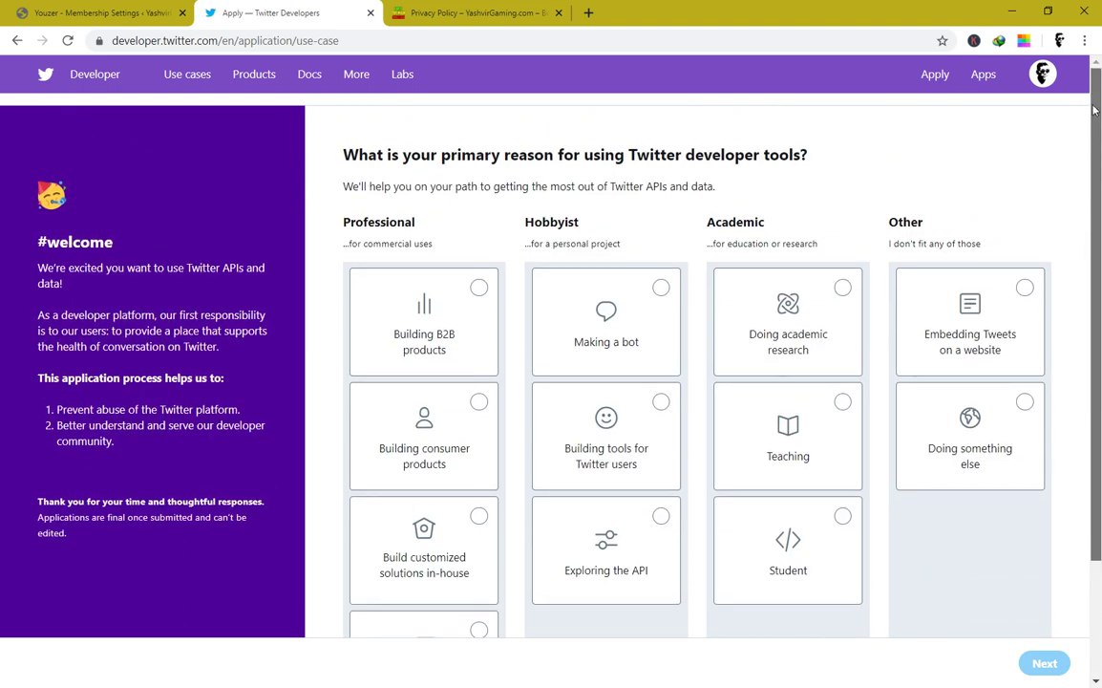
scroll(1055, 287, "down", 3)
scroll(1034, 291, "up", 3)
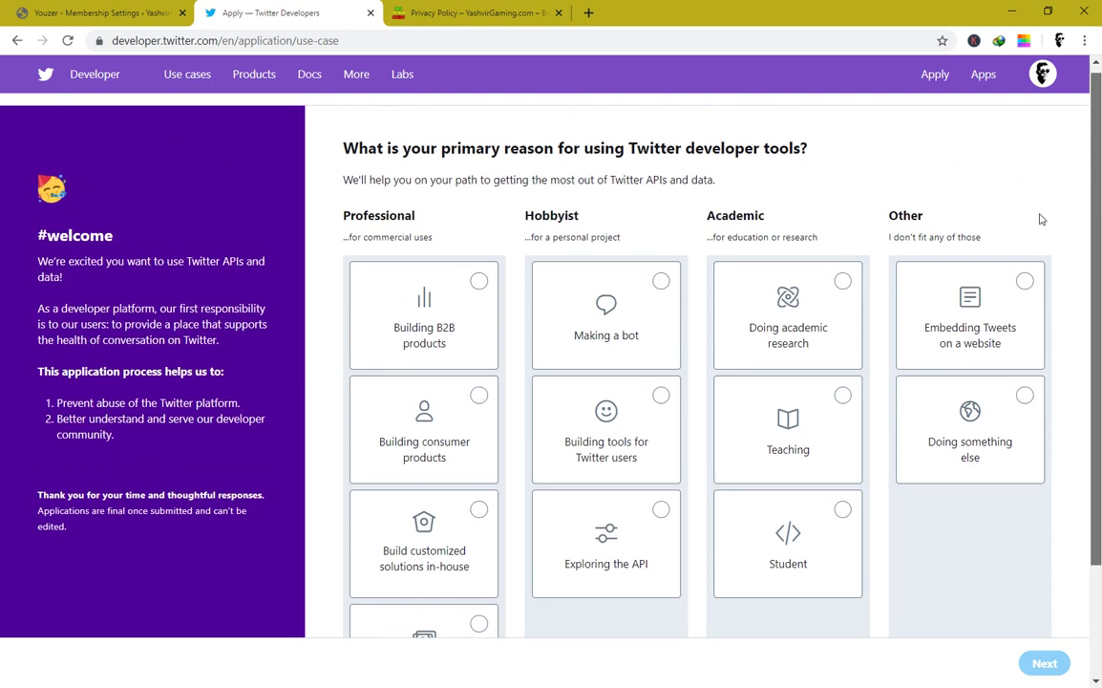
scroll(1046, 234, "down", 2)
scroll(1050, 238, "up", 2)
left_click_drag(386, 159, 581, 155)
left_click(585, 155)
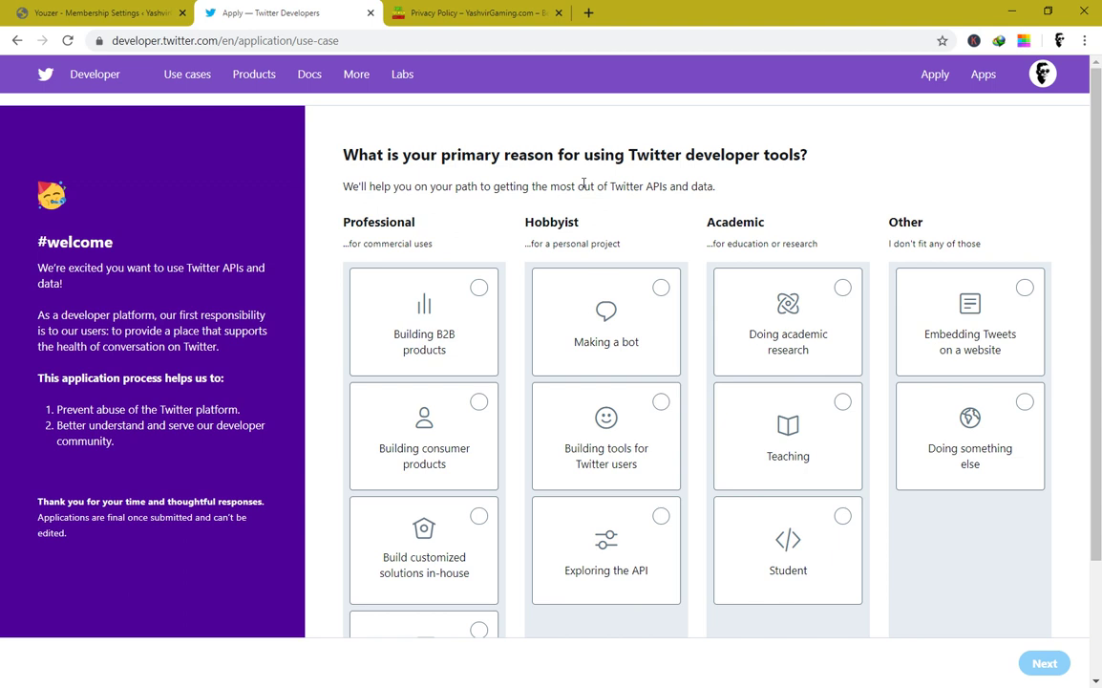
left_click_drag(601, 154, 816, 158)
left_click(817, 158)
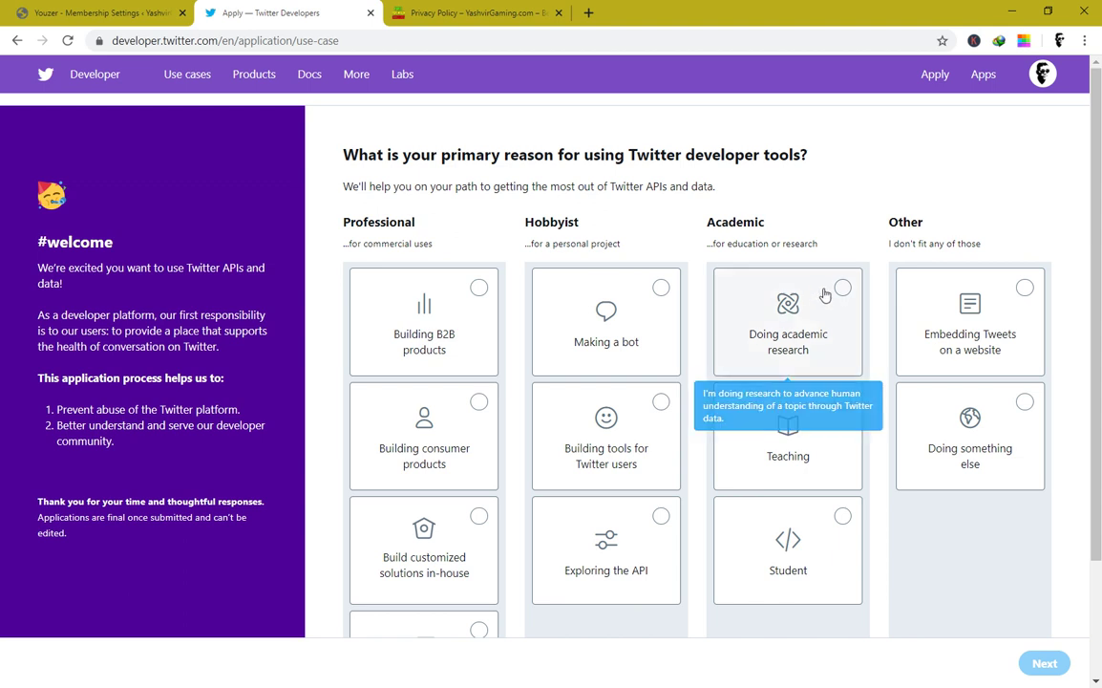
Choose Exploring the API as the primary reason and continue to the account details
scroll(812, 287, "down", 2)
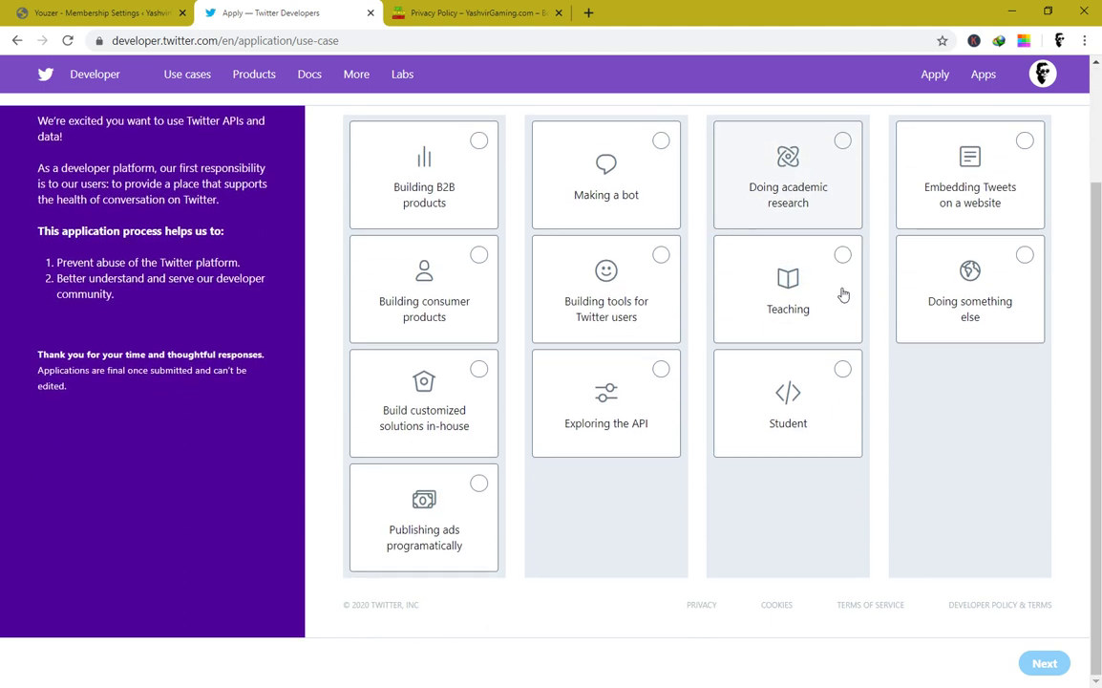
left_click(657, 392)
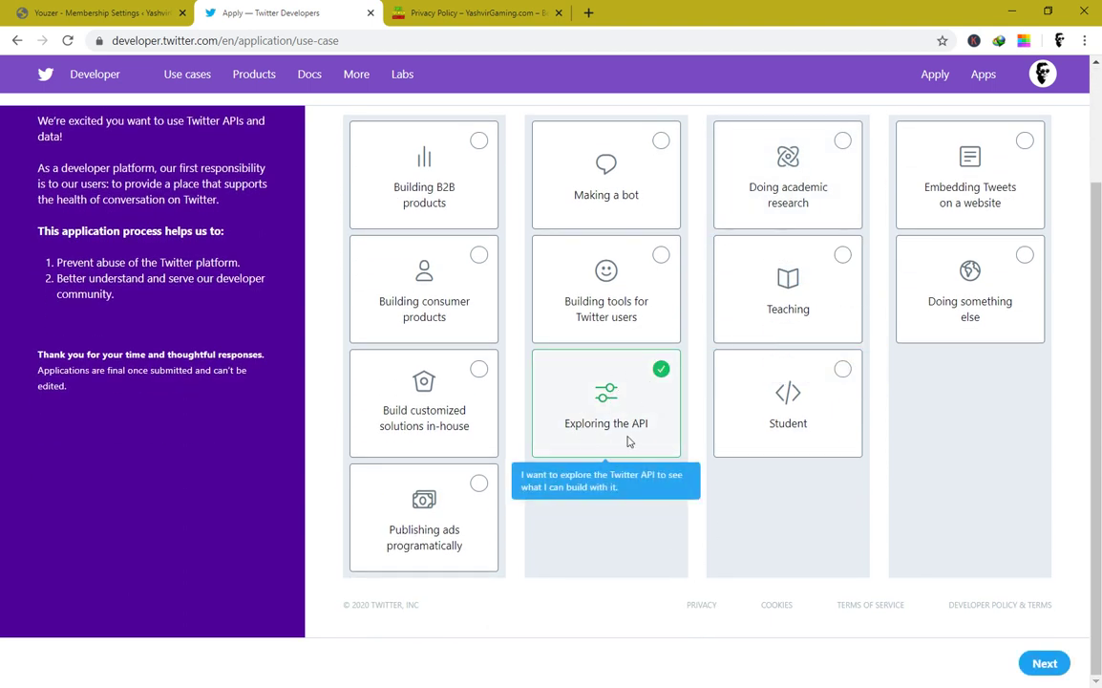
left_click(1046, 664)
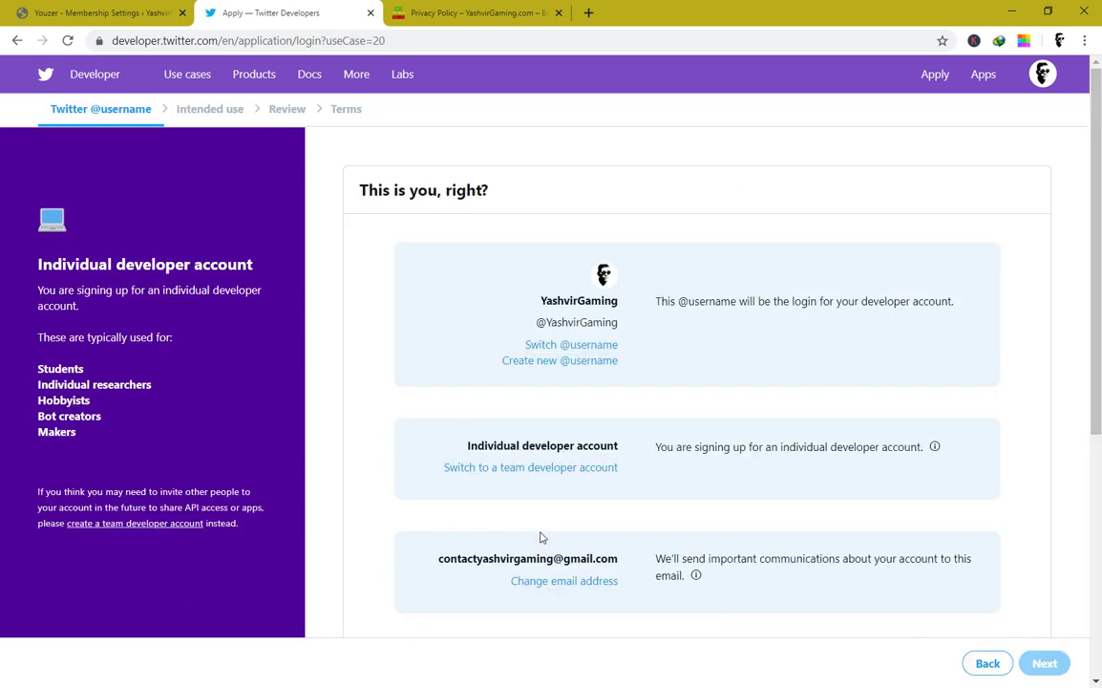
Fill in the account holder's full name as what Twitter should call the account
scroll(541, 537, "down", 2)
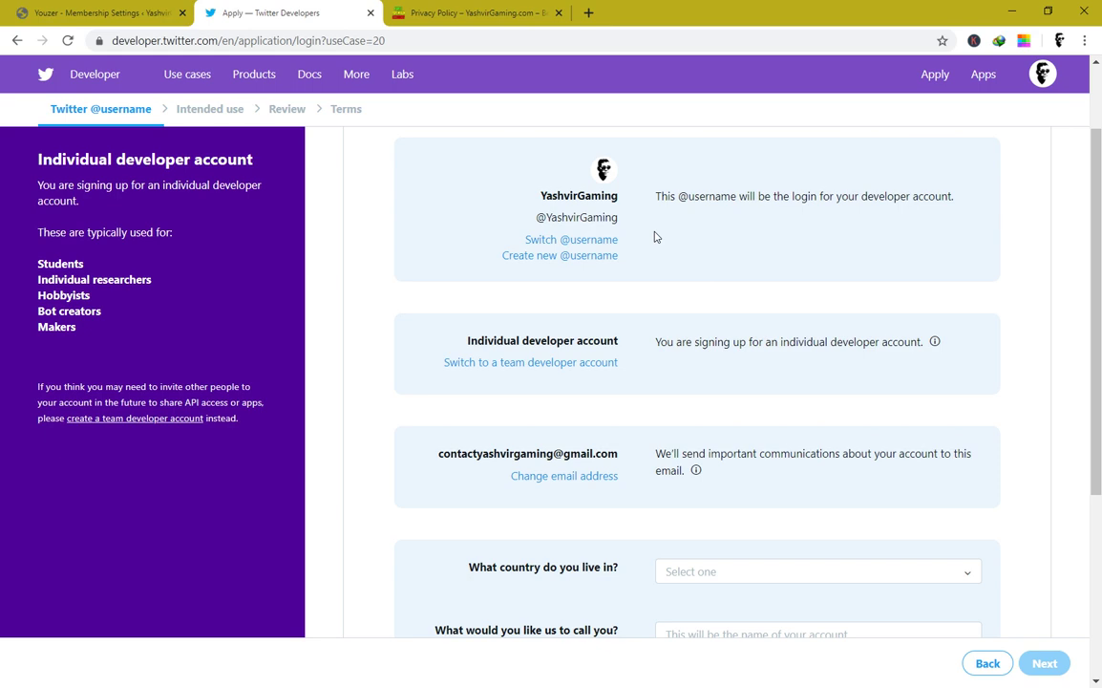
left_click_drag(1098, 246, 1099, 269)
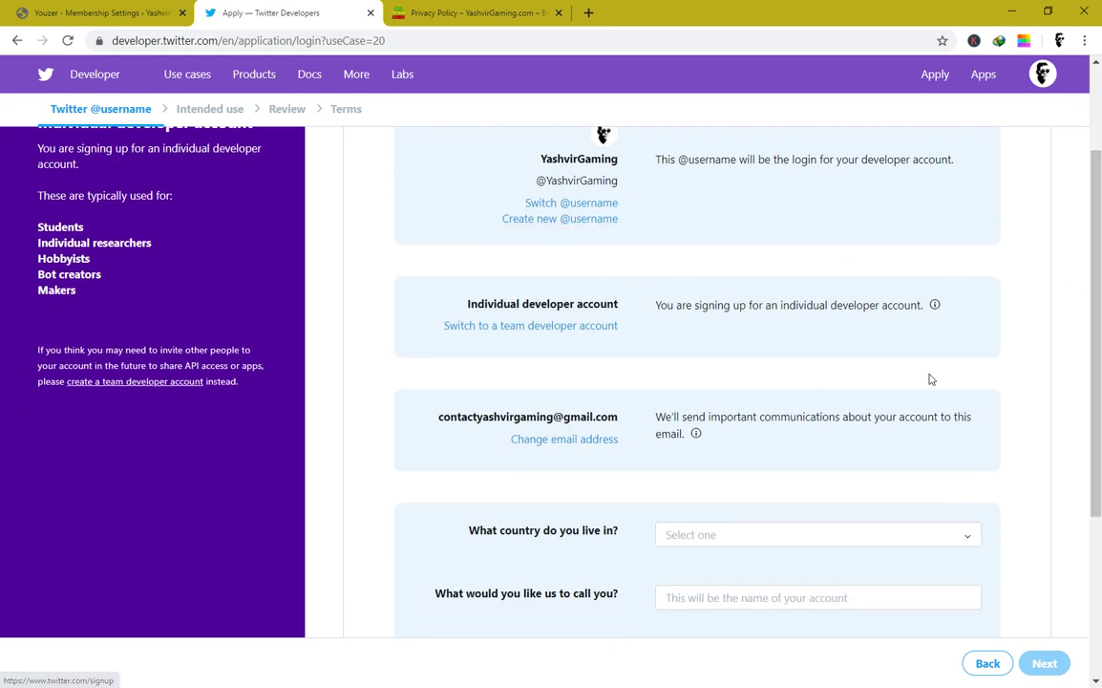
scroll(726, 413, "down", 2)
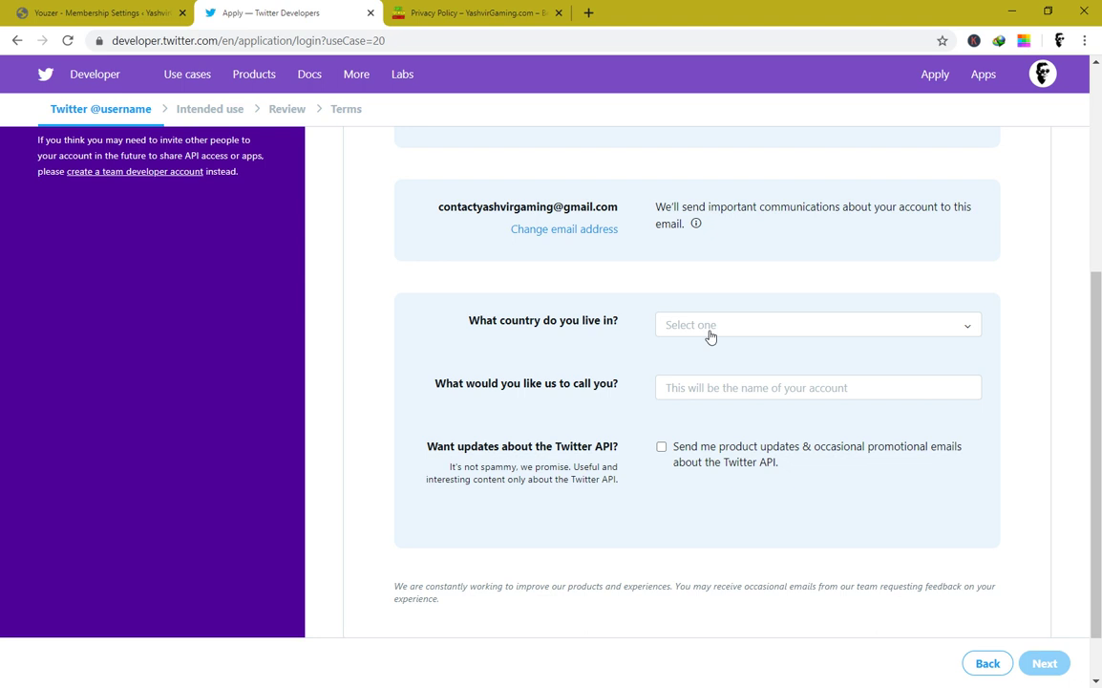
left_click(715, 388)
left_click(696, 421)
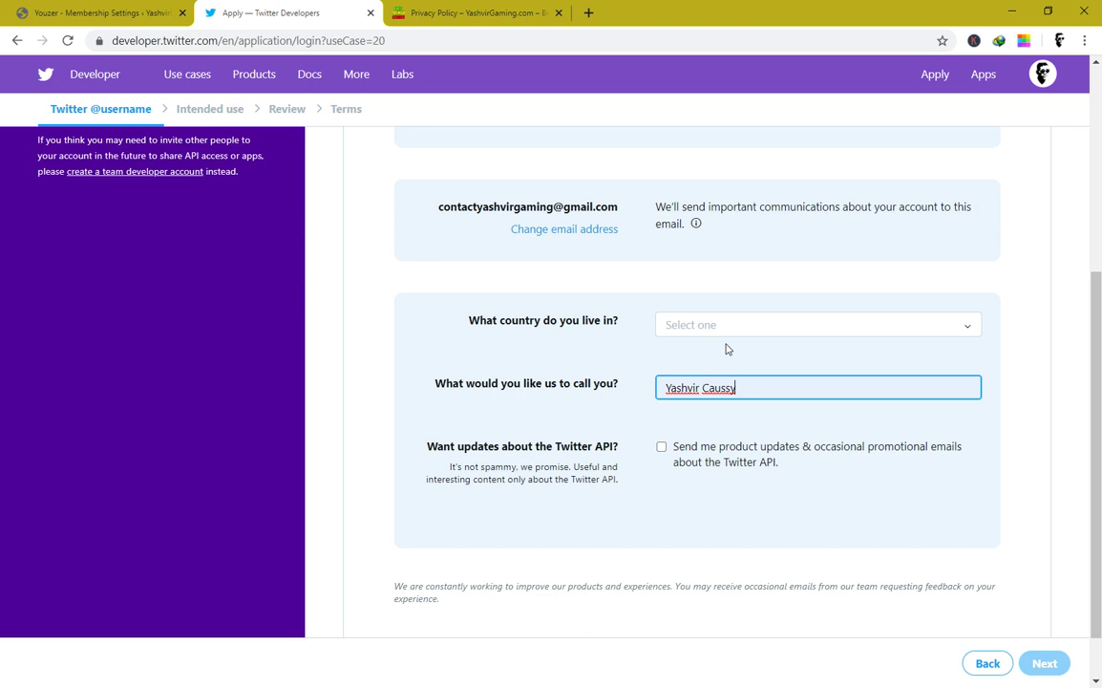
Set the country of residence to Mauritius and continue to the Intended use section
left_click(733, 326)
type("mau")
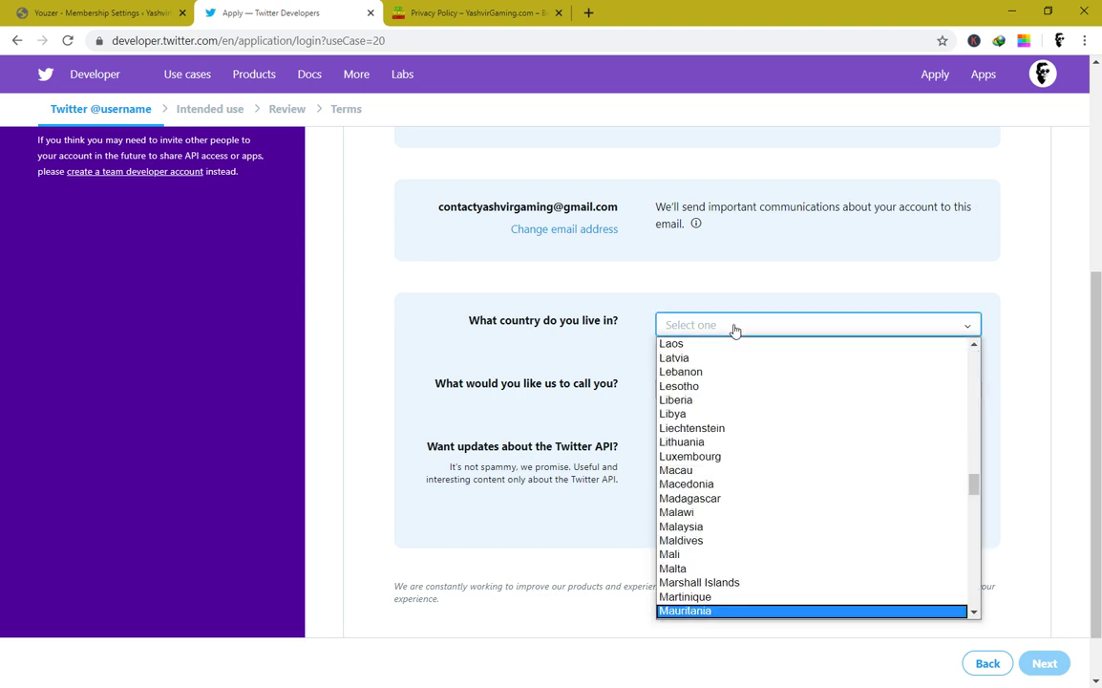
type("ritius")
key("Return")
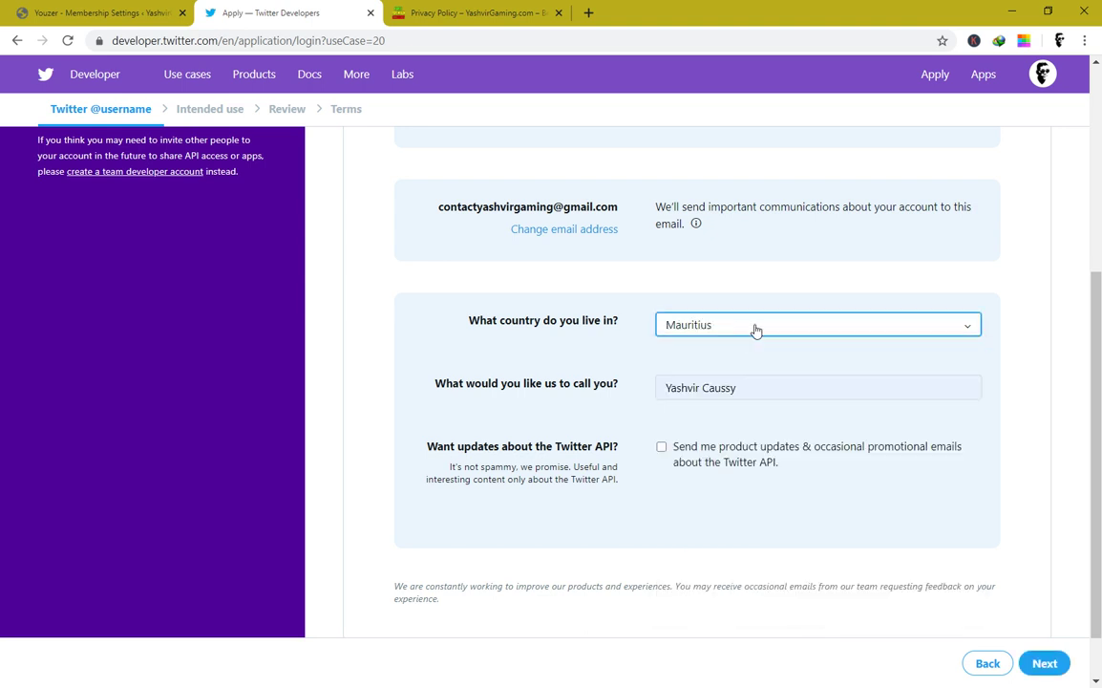
left_click(750, 516)
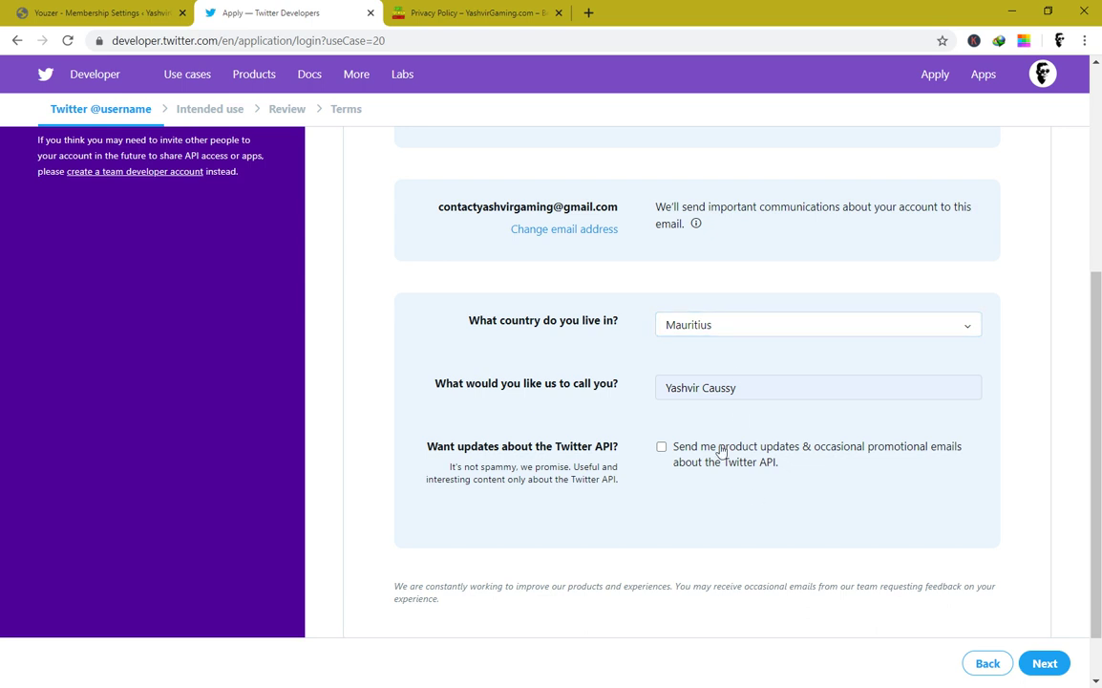
left_click(1045, 663)
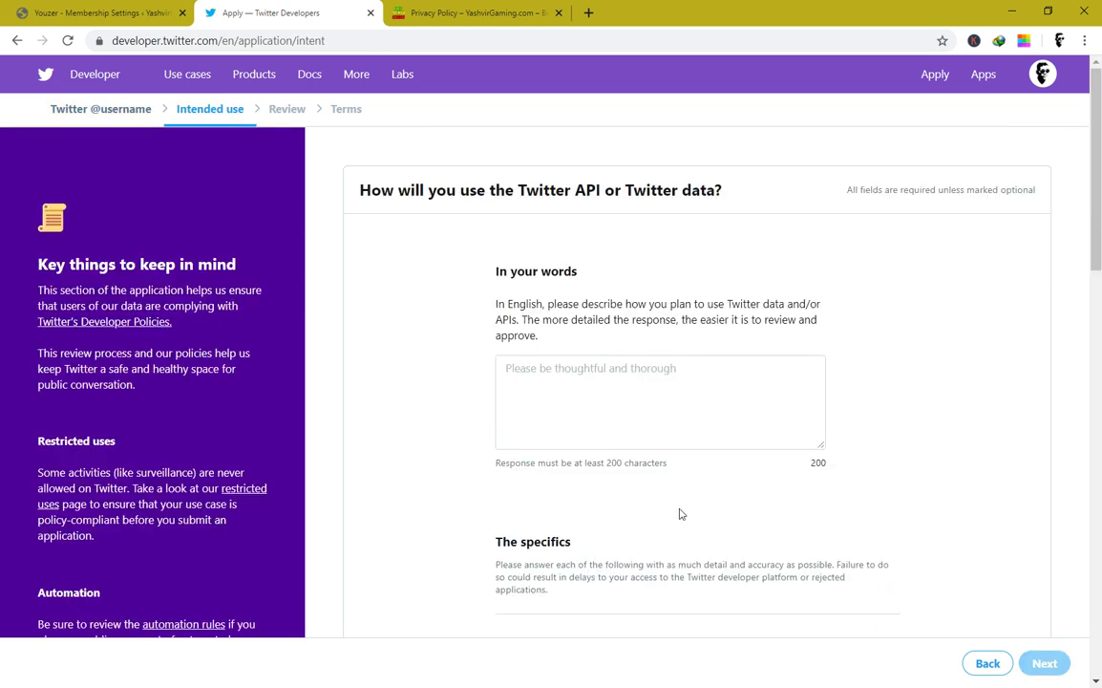
Read the "In your words" question on planned Twitter API use and its minimum response length
left_click(611, 420)
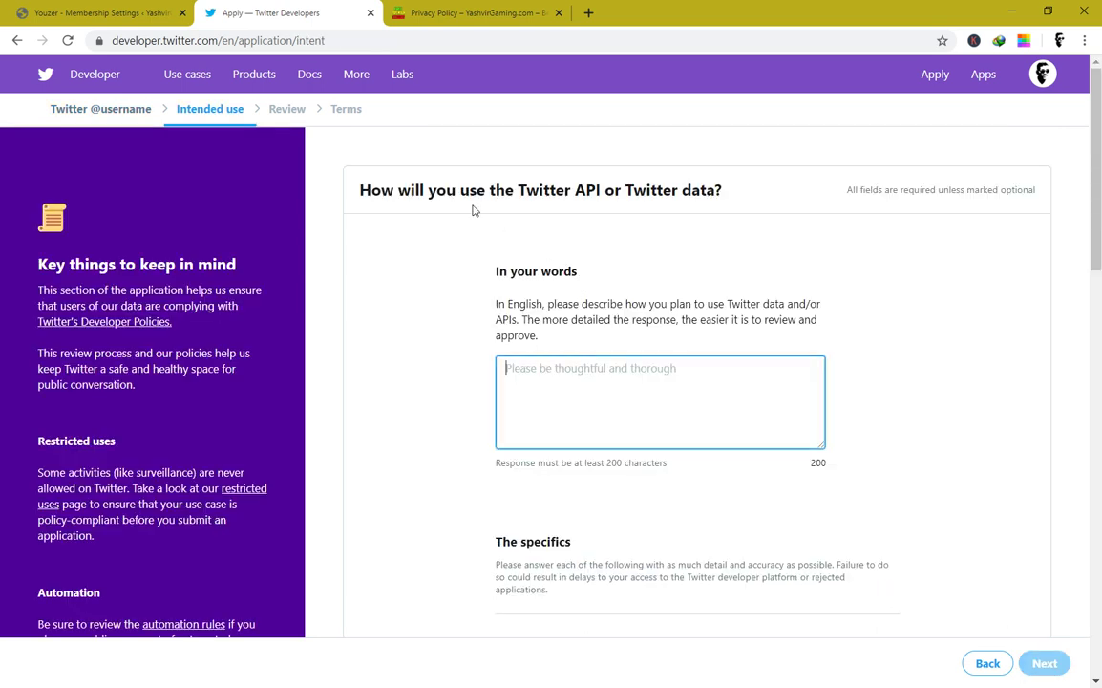
left_click(604, 208)
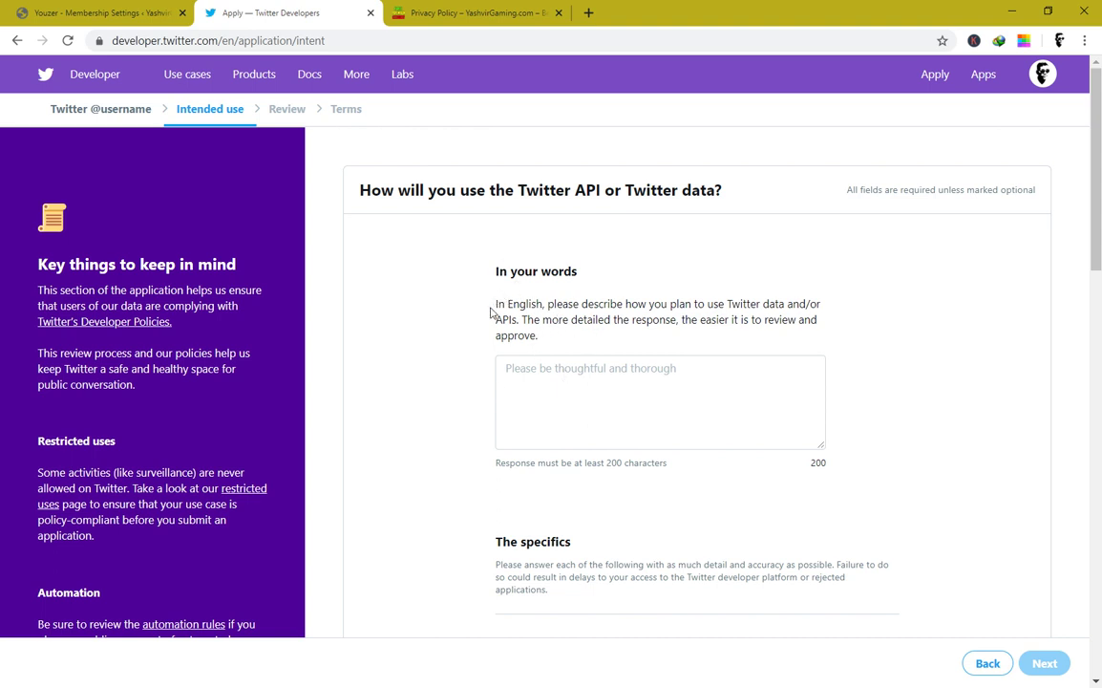
left_click_drag(493, 306, 538, 309)
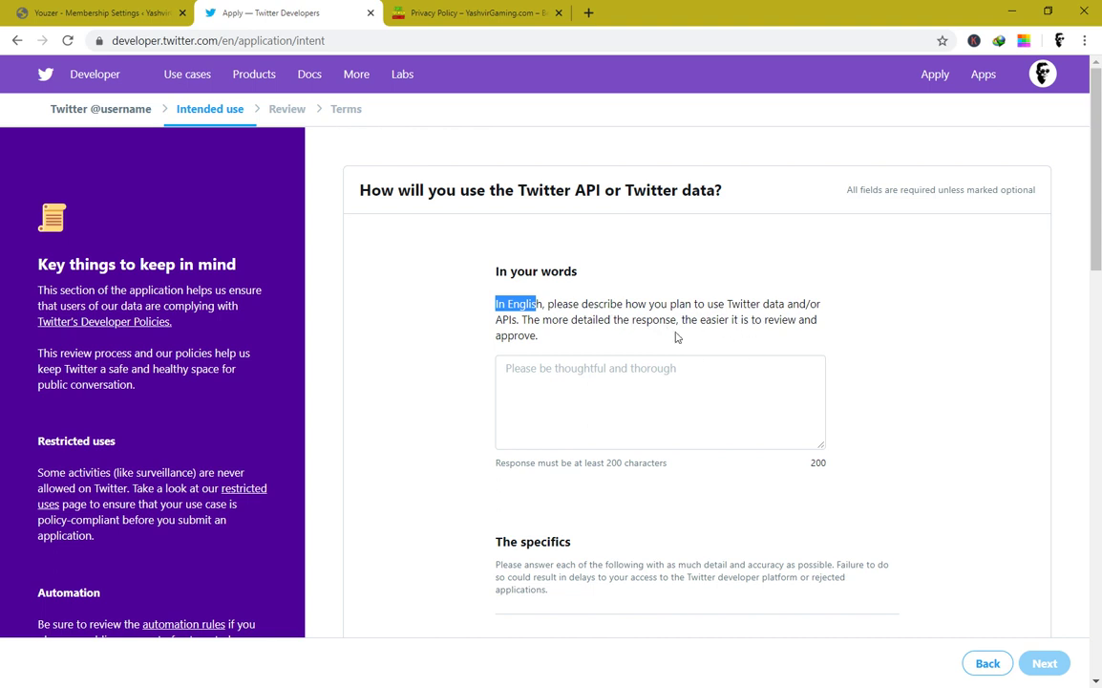
left_click_drag(527, 320, 670, 304)
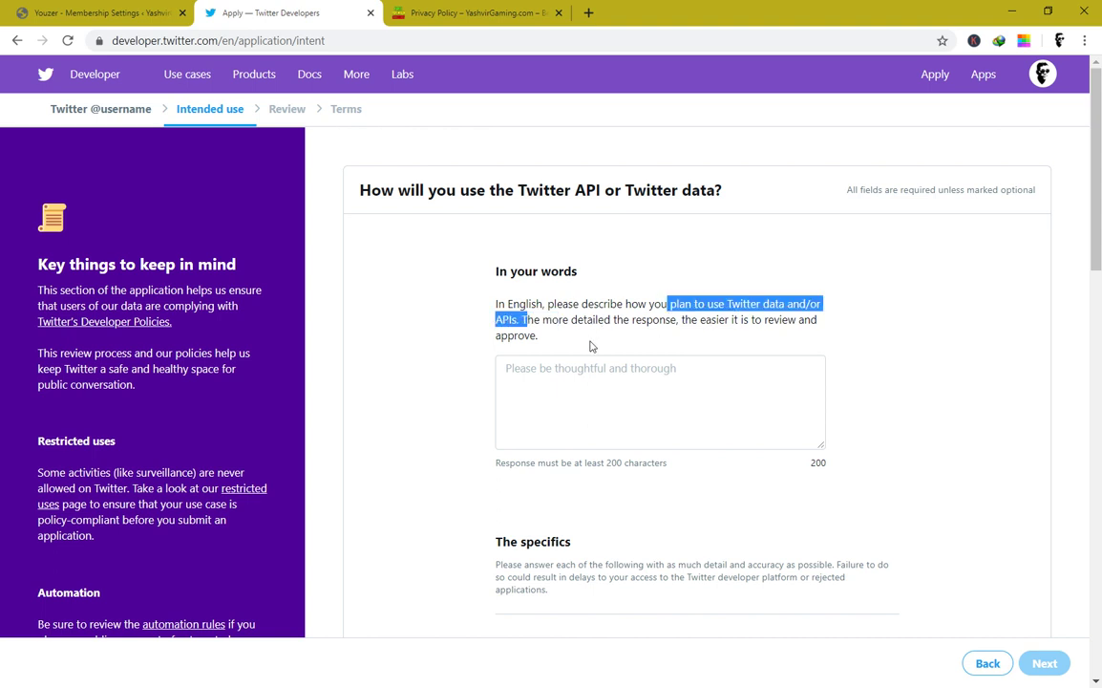
left_click(642, 373)
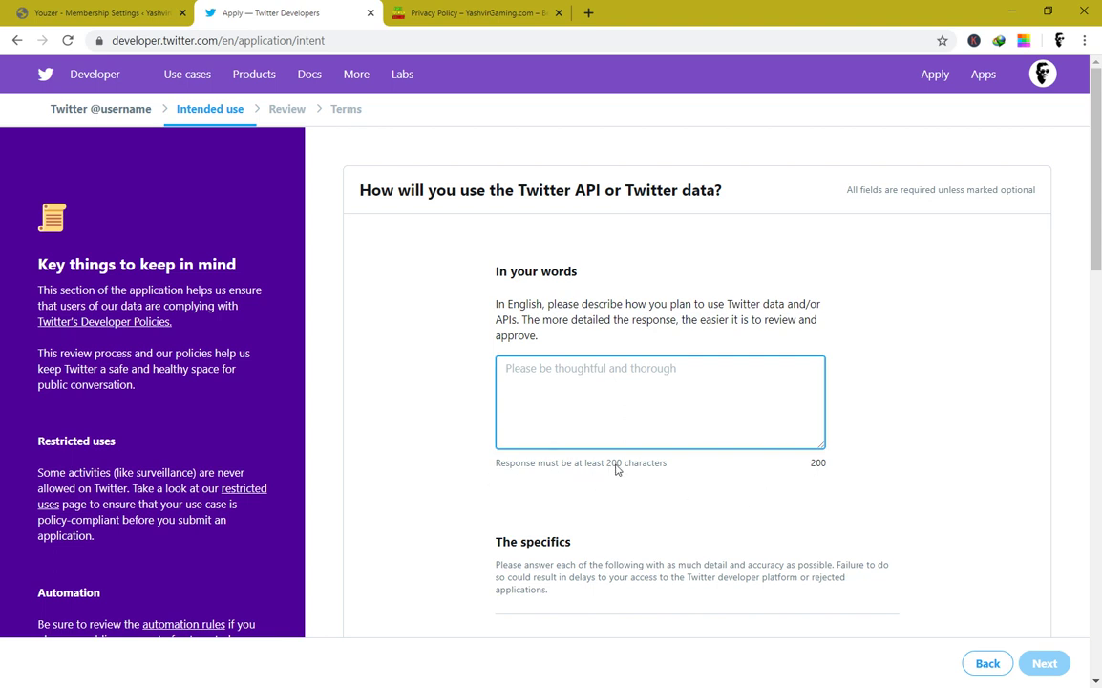
left_click_drag(617, 465, 683, 474)
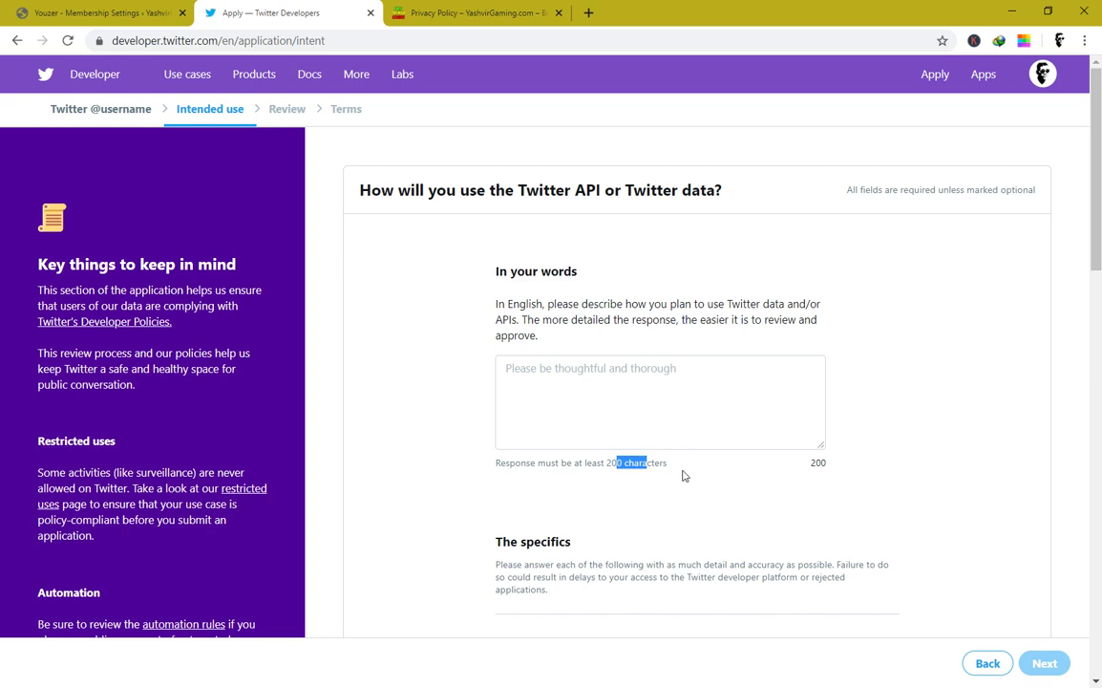
Look through the Intended use questions, from the API usage description down to the government entity question, and their minimum response lengths
left_click(574, 396)
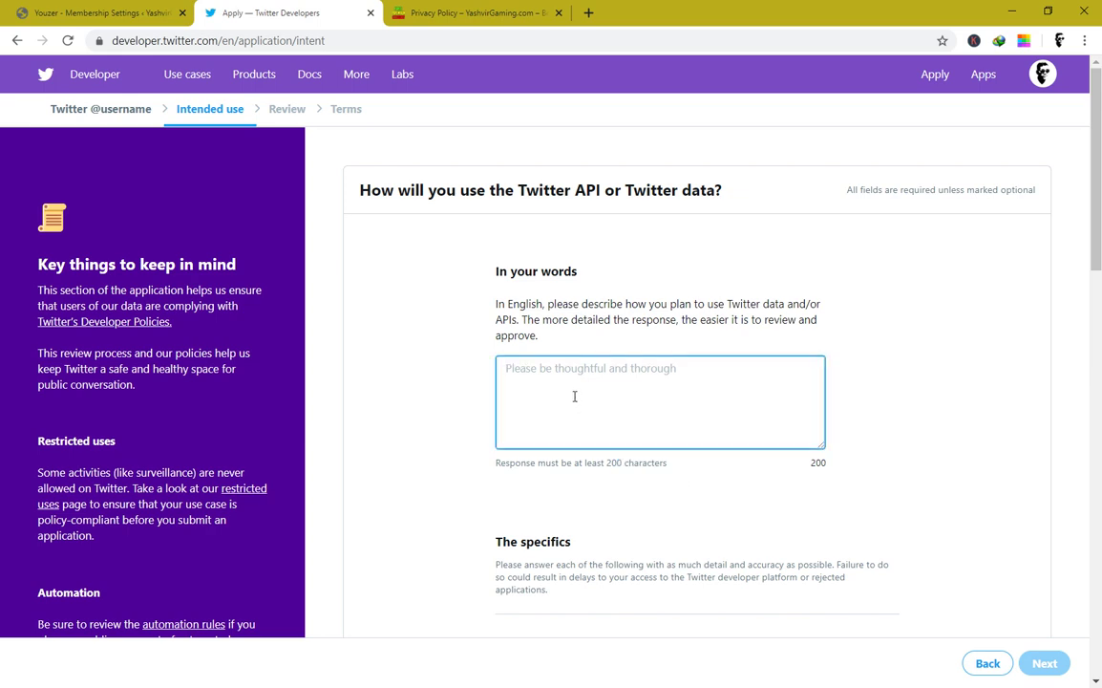
scroll(1076, 343, "down", 3)
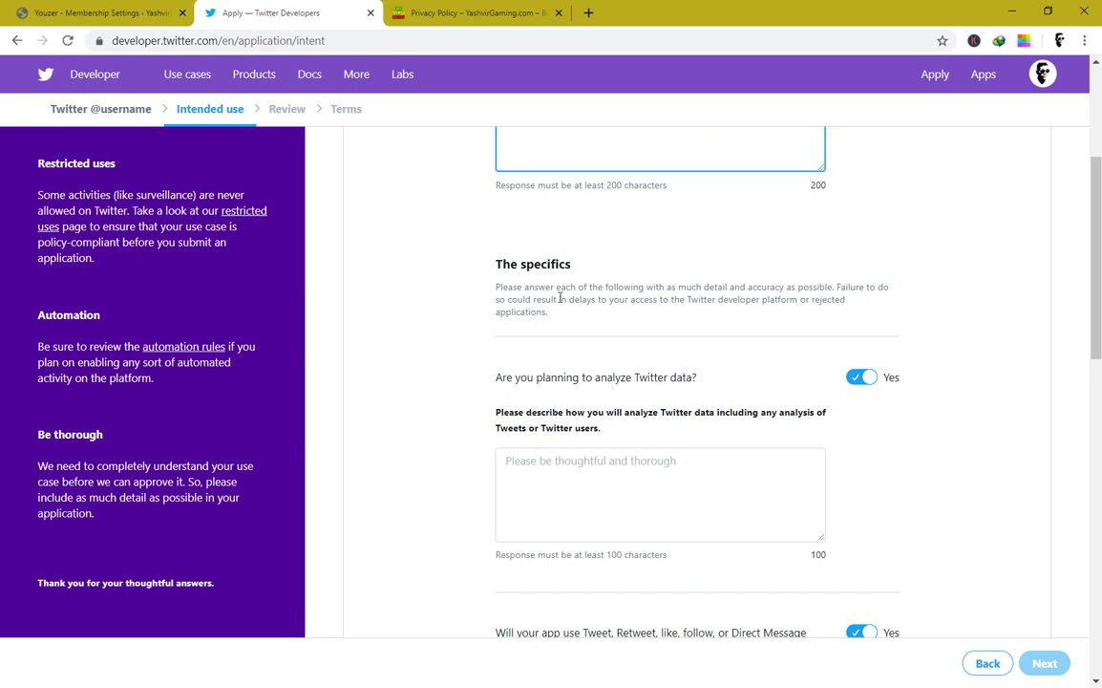
left_click(626, 510)
scroll(592, 521, "down", 2)
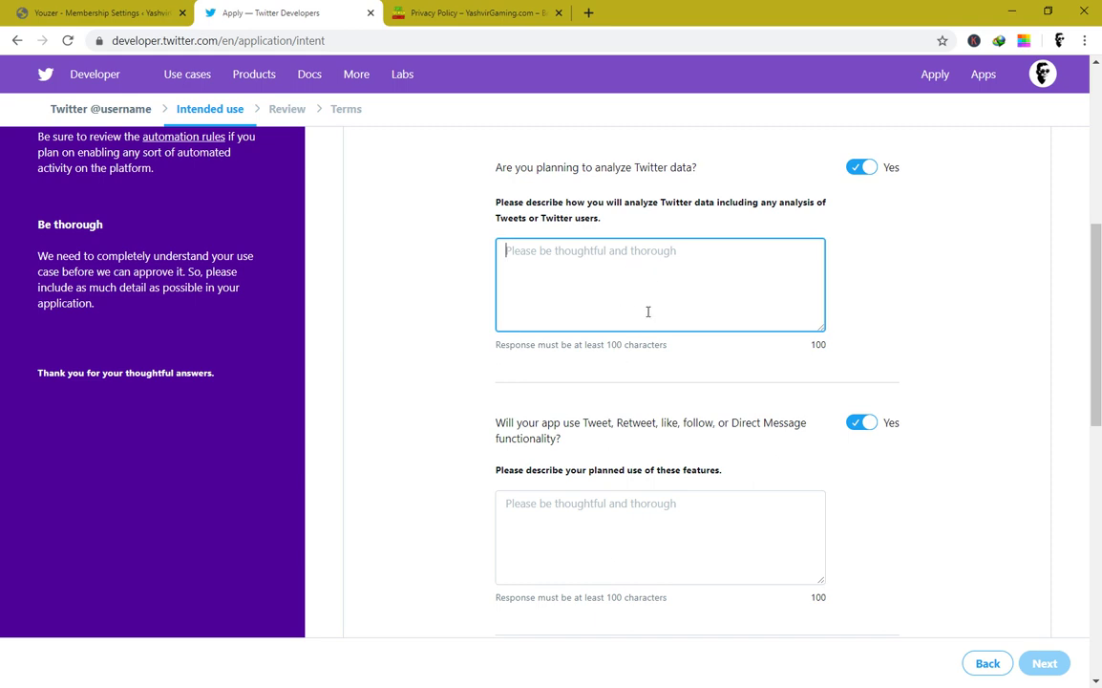
scroll(1082, 369, "down", 7)
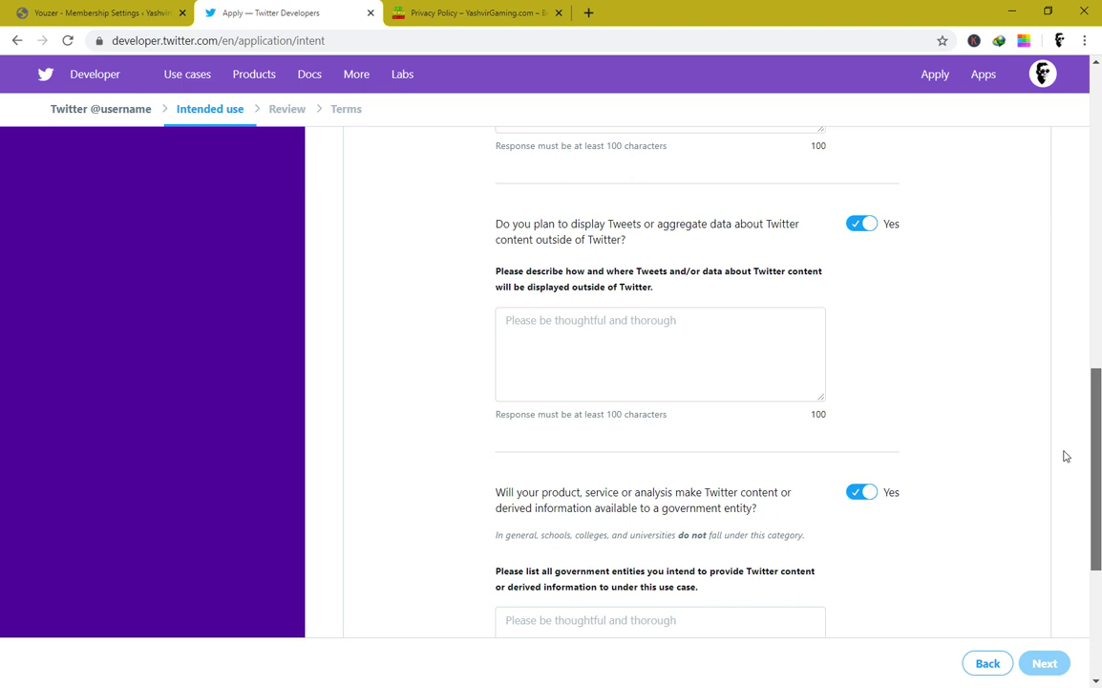
scroll(994, 497, "down", 1)
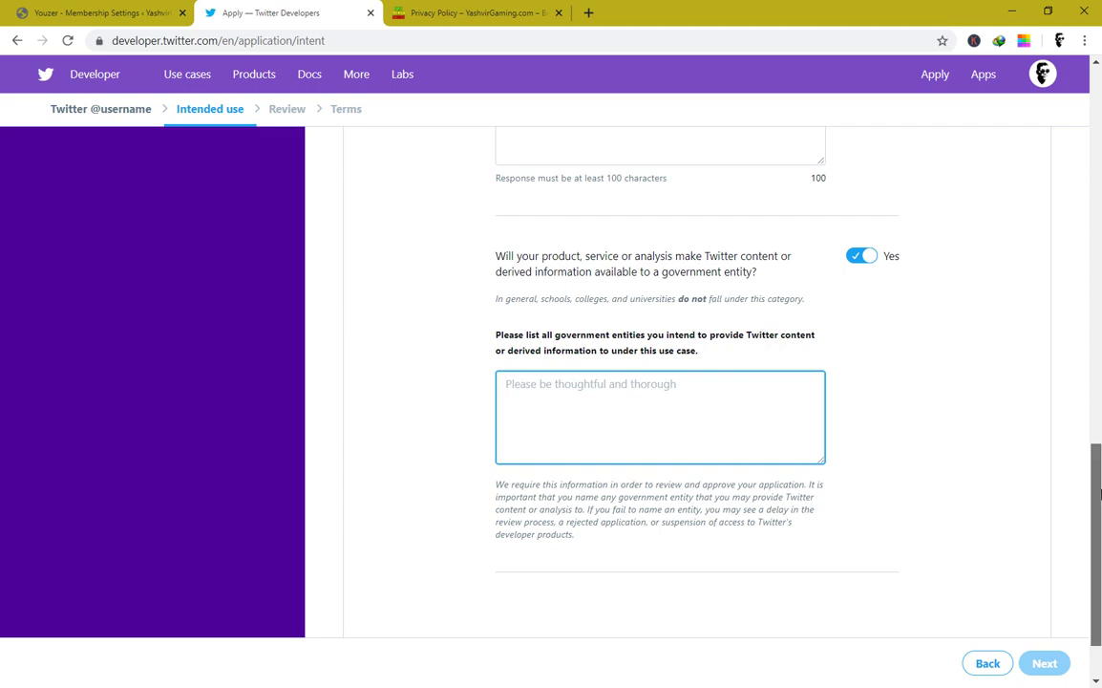
scroll(592, 363, "up", 10)
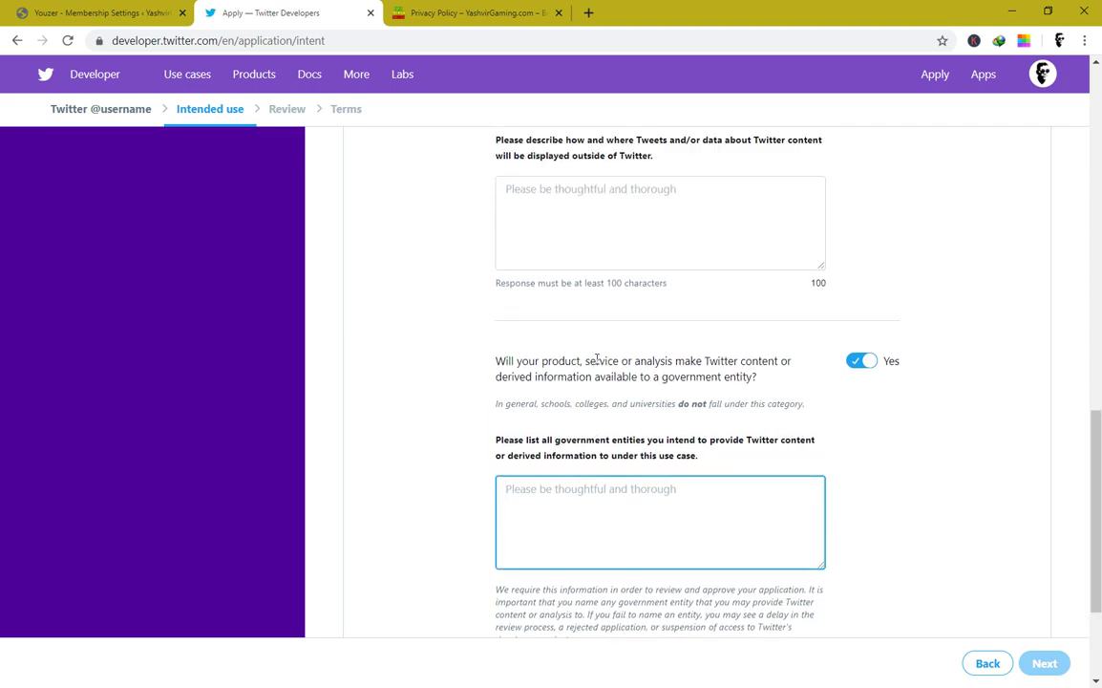
scroll(596, 364, "up", 3)
Copy the Notepad paragraph starting "I am integrating our post composer tool (wordpress plugin)" into the "In your words" answer
left_click(595, 310)
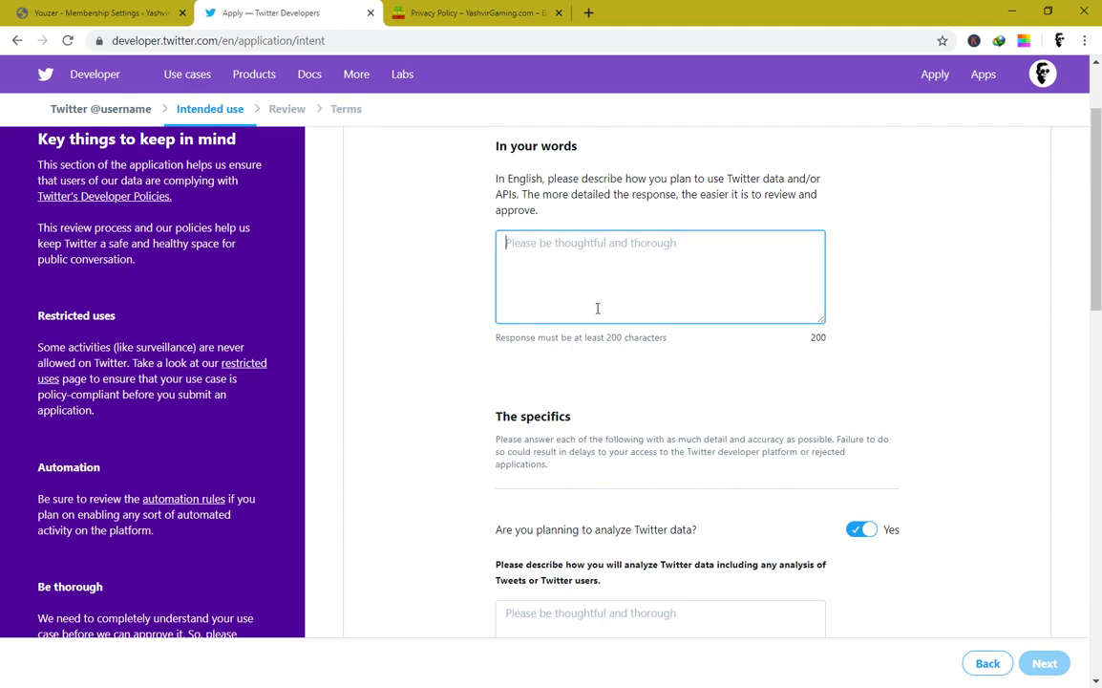
left_click(628, 676)
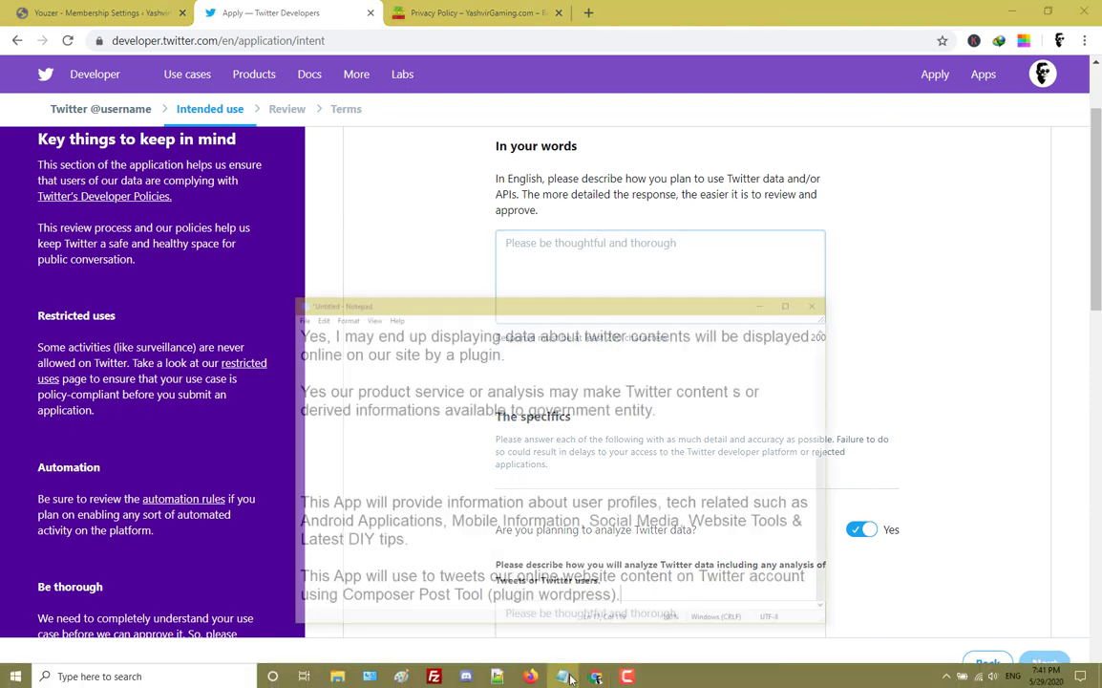
left_click_drag(569, 244, 442, 196)
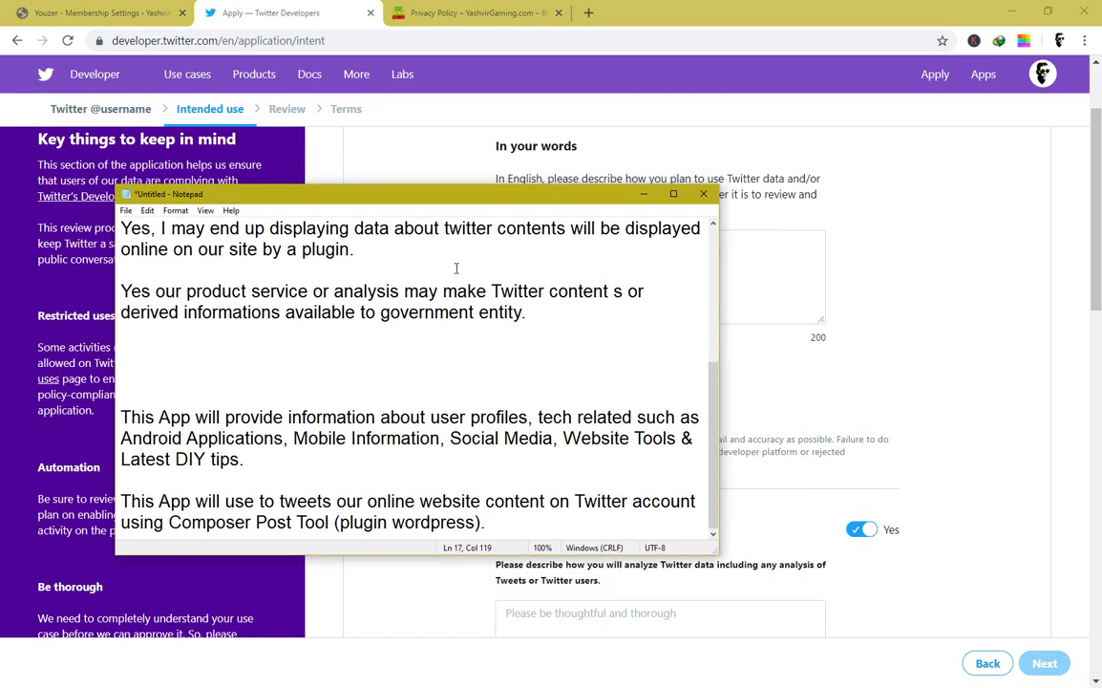
left_click_drag(714, 432, 716, 306)
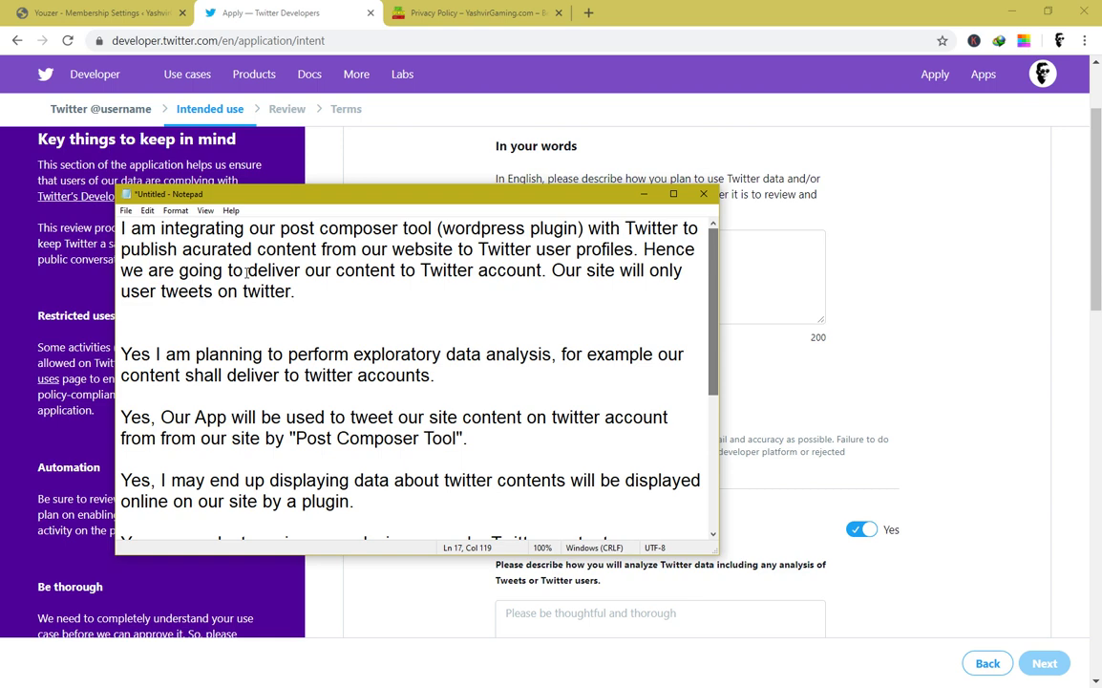
left_click_drag(303, 291, 134, 210)
right_click(342, 242)
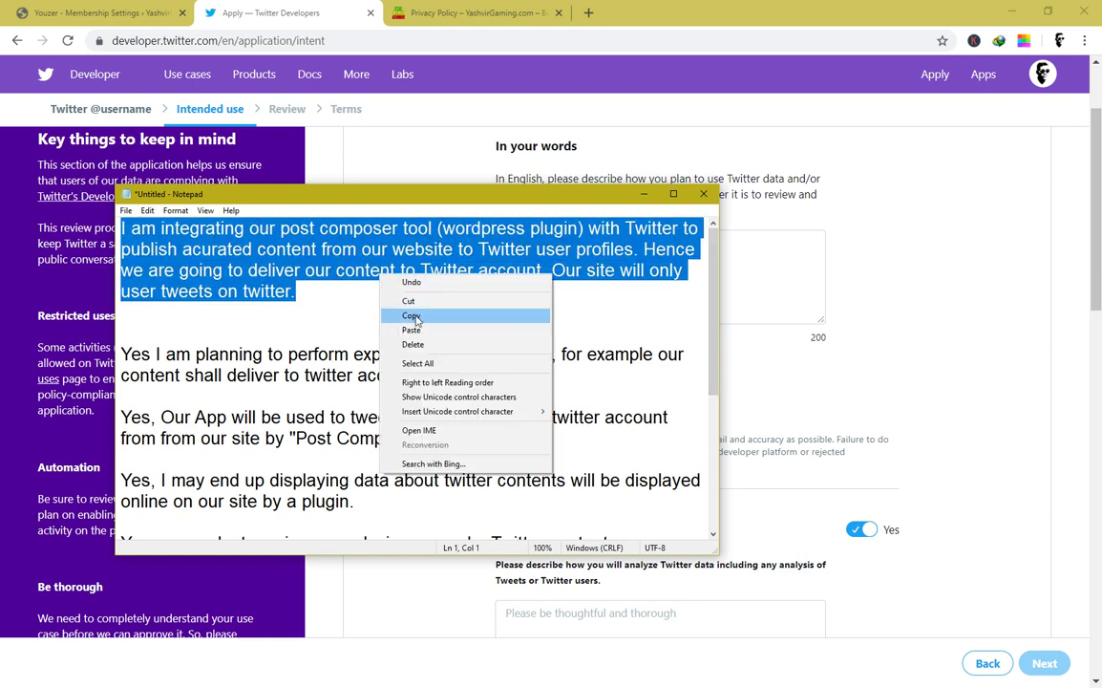
left_click(409, 314)
left_click(937, 290)
right_click(574, 265)
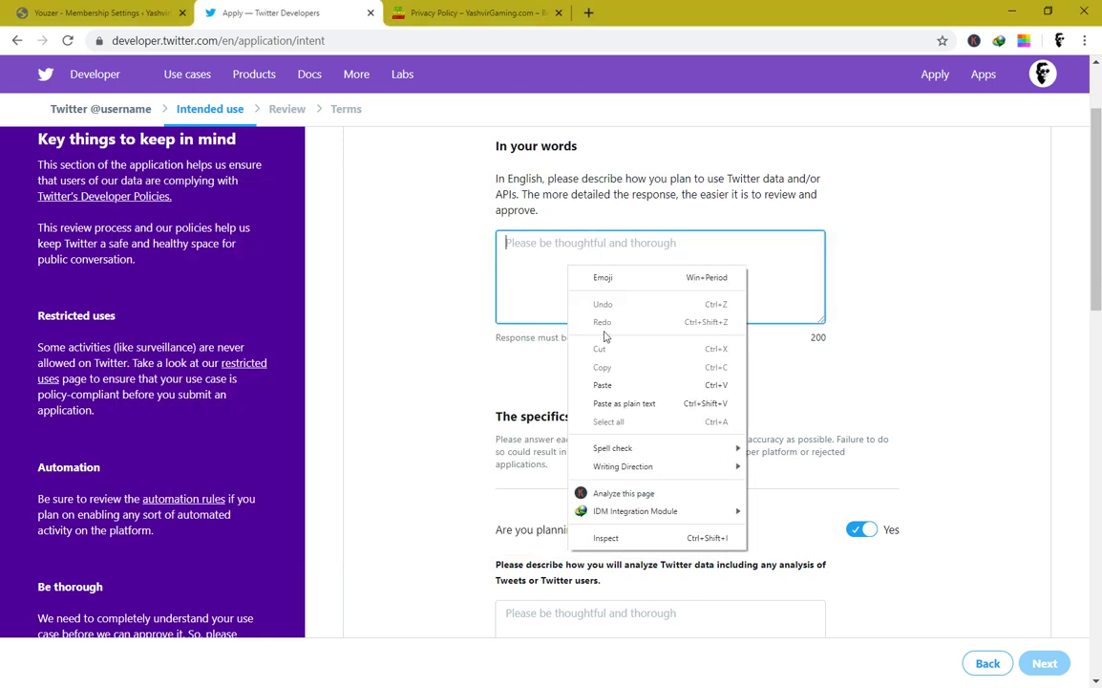
left_click(588, 386)
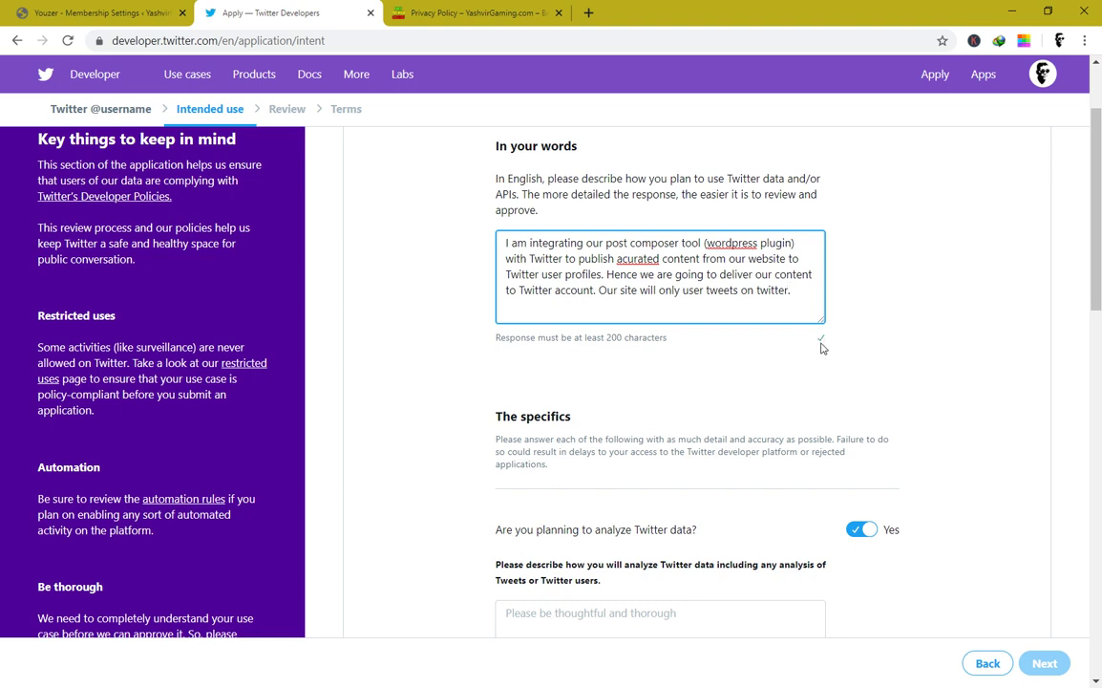
Answer how Twitter data will be analyzed with the Notepad paragraph starting "Yes I am planning to perform exploratory data analysis"
scroll(748, 391, "down", 2)
scroll(681, 408, "down", 2)
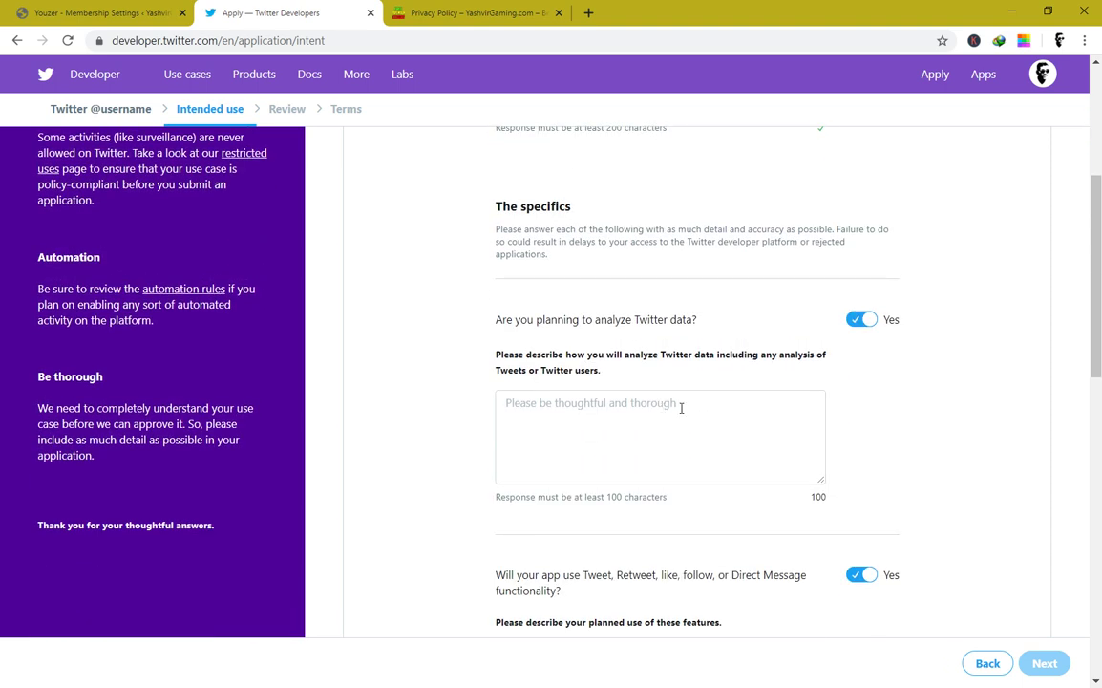
left_click(595, 676)
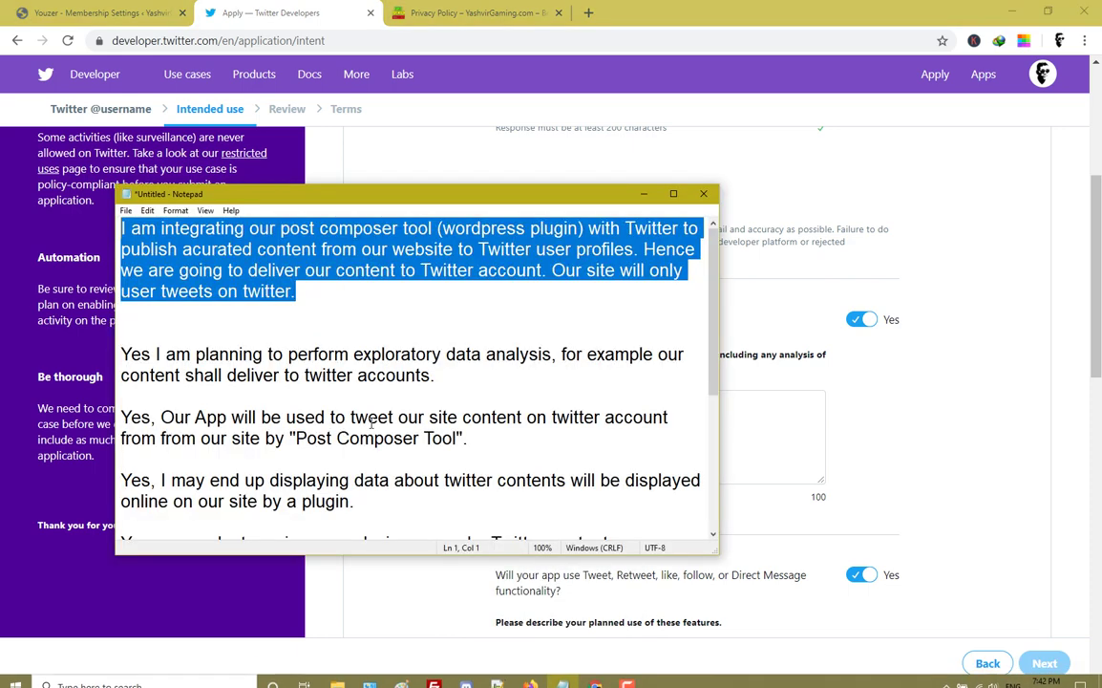
left_click(449, 378)
left_click_drag(449, 378, 116, 351)
right_click(214, 320)
left_click(287, 361)
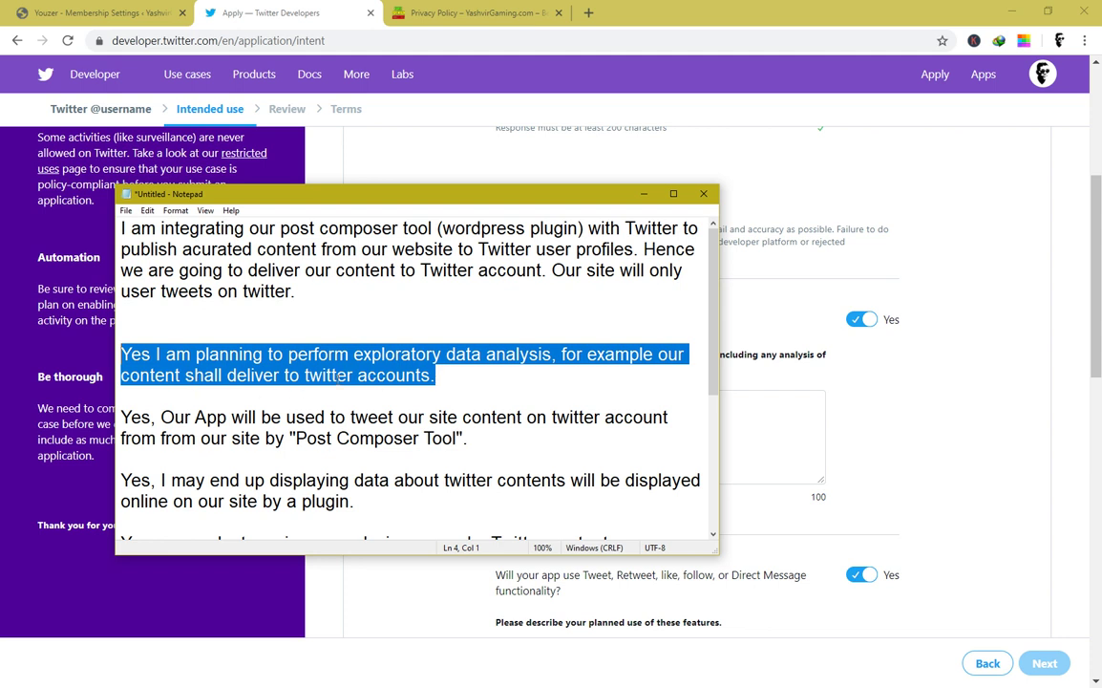
left_click(974, 425)
left_click(666, 437)
right_click(669, 434)
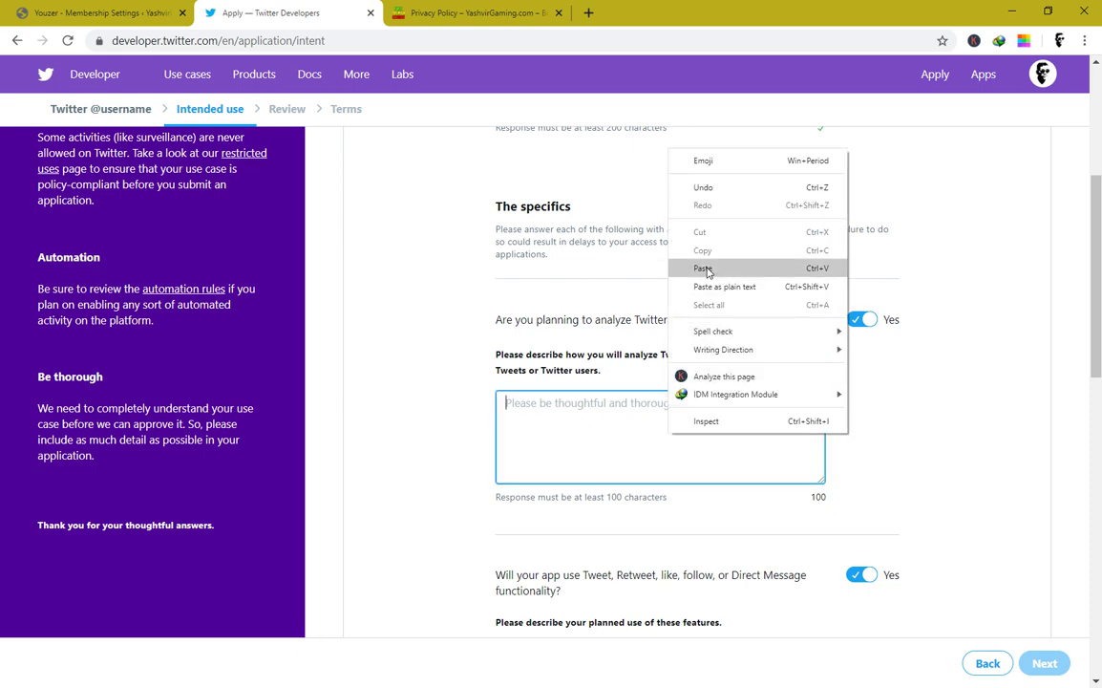
left_click(707, 272)
Describe the planned Tweet, Retweet and follow usage with the Notepad paragraph starting "Yes, Our App will be used to tweet our site content"
scroll(488, 527, "down", 3)
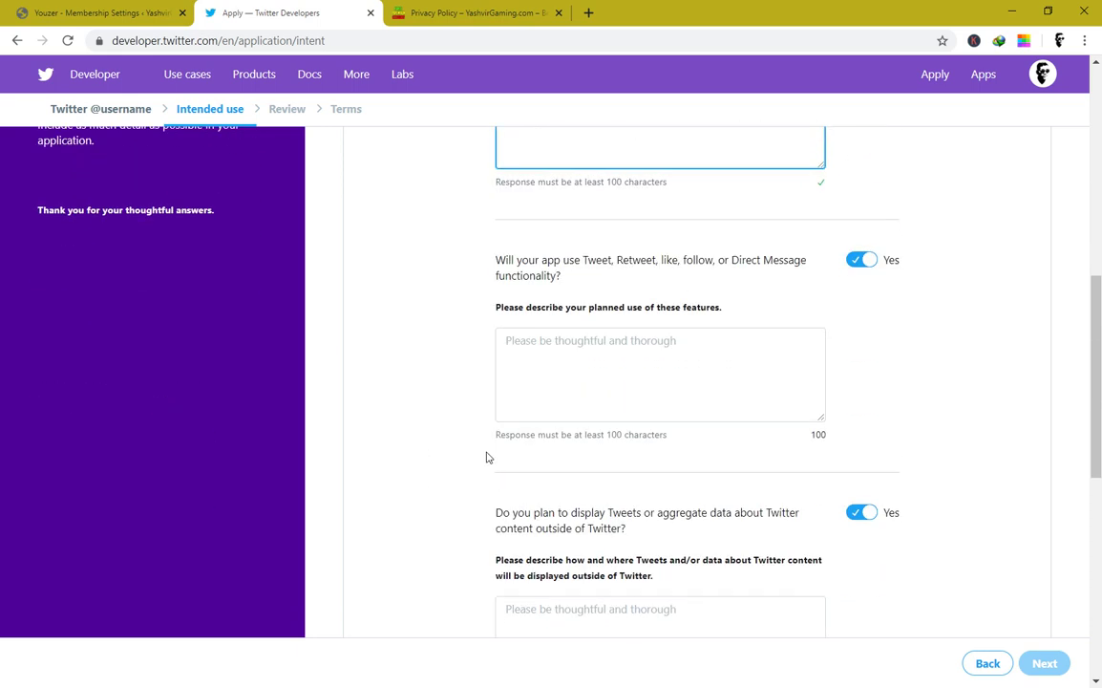
left_click(564, 676)
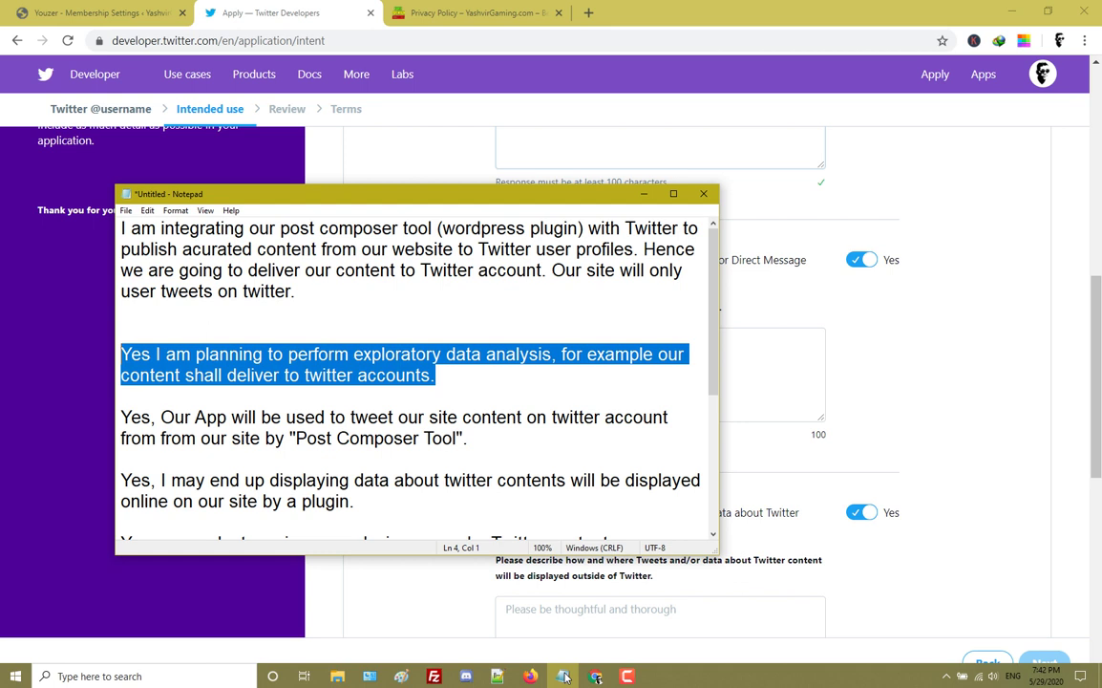
left_click_drag(468, 437, 123, 416)
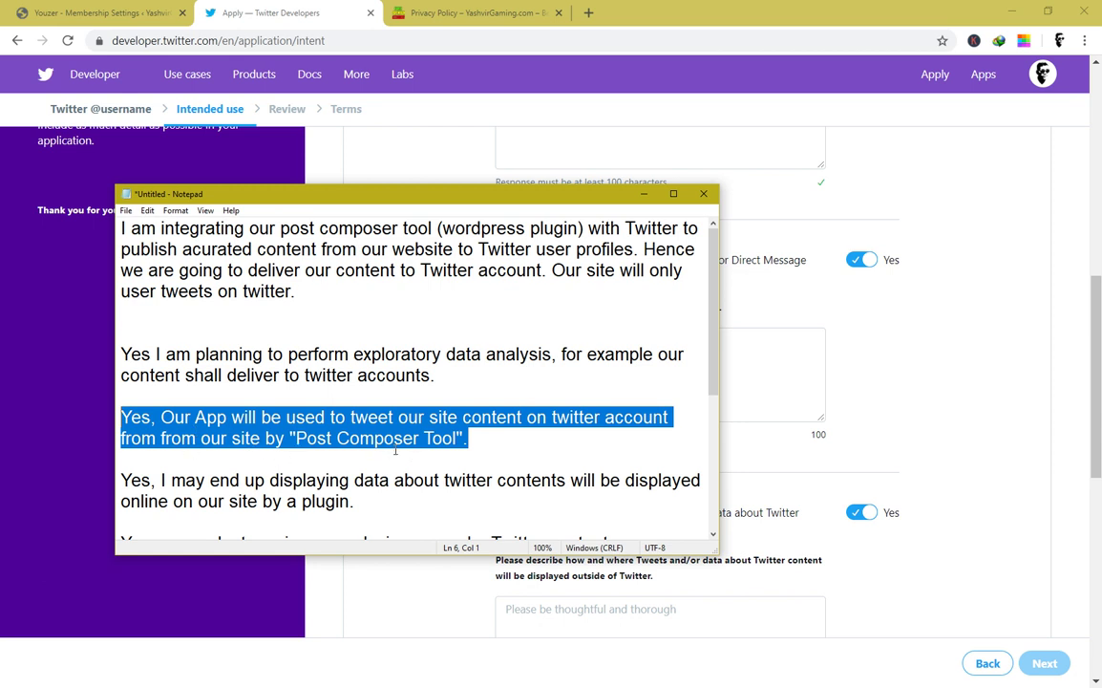
right_click(400, 372)
left_click(425, 413)
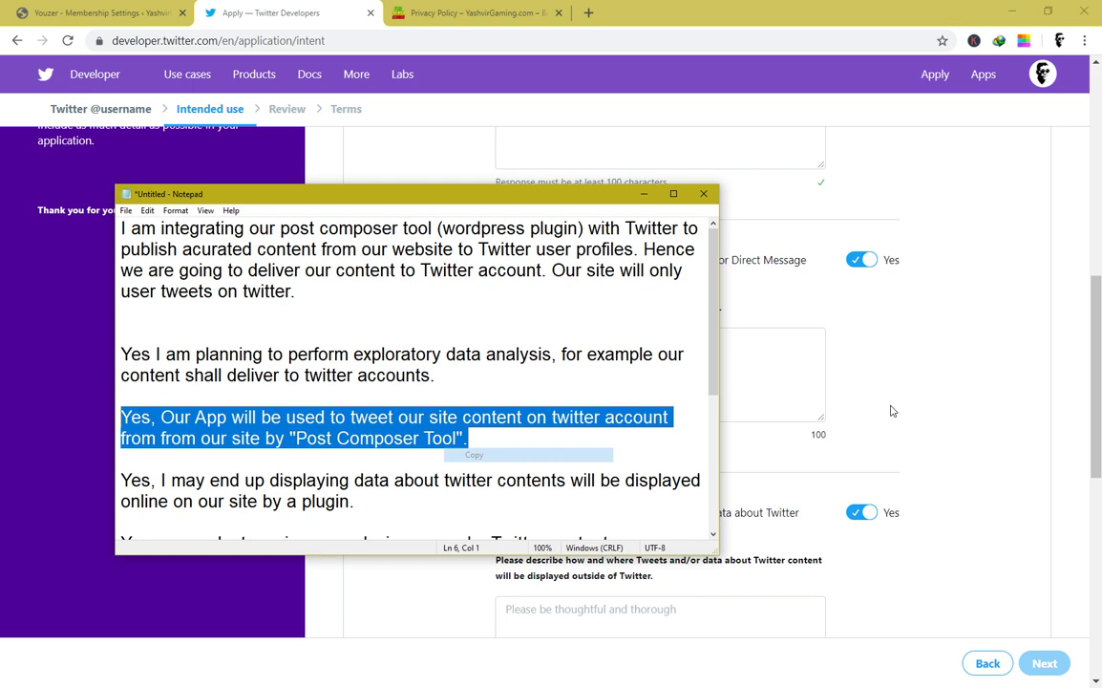
left_click(790, 365)
right_click(791, 370)
left_click(822, 477)
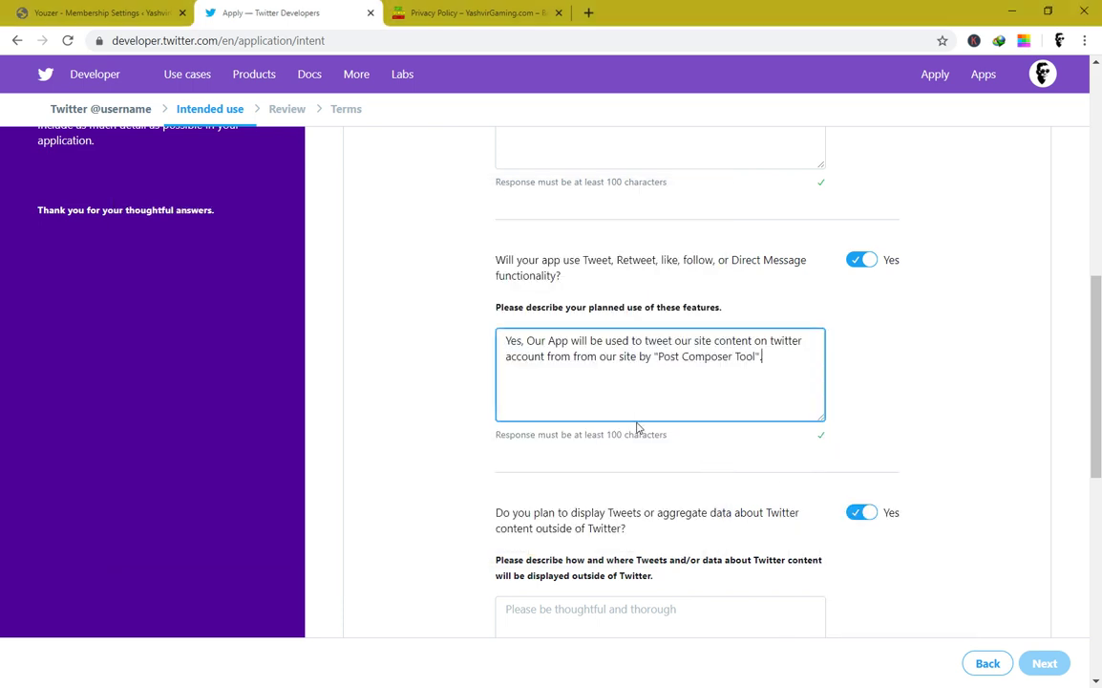
In Notepad, insert "that" before "will be displayed" in the paragraph about displaying Twitter contents
scroll(628, 447, "down", 3)
left_click(592, 444)
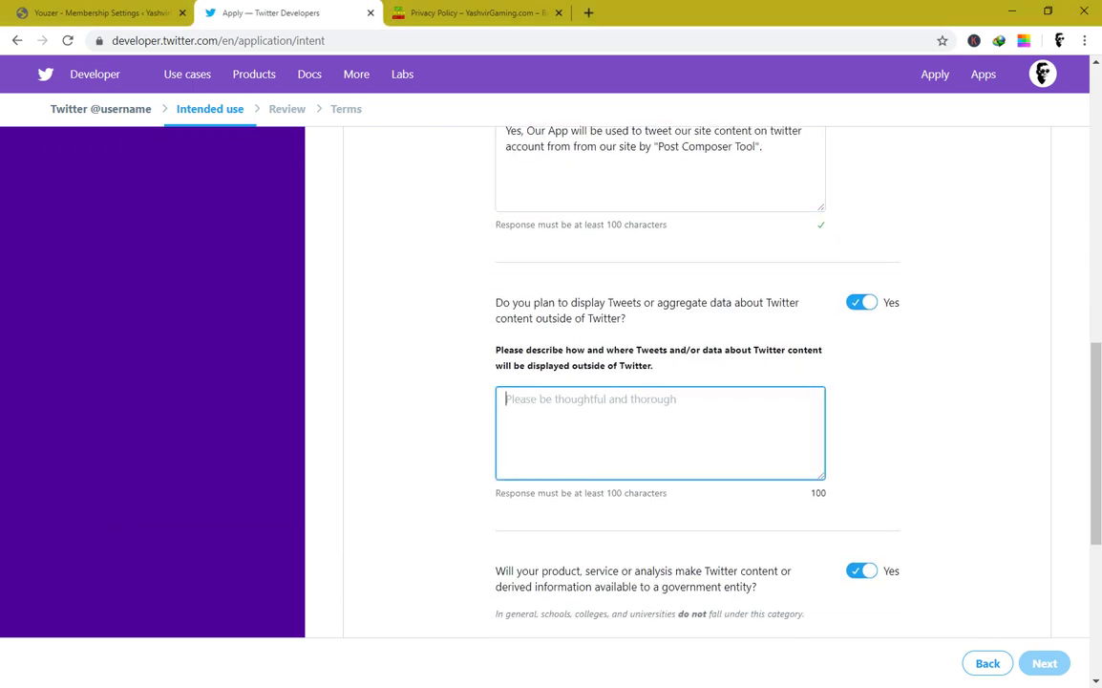
left_click(563, 676)
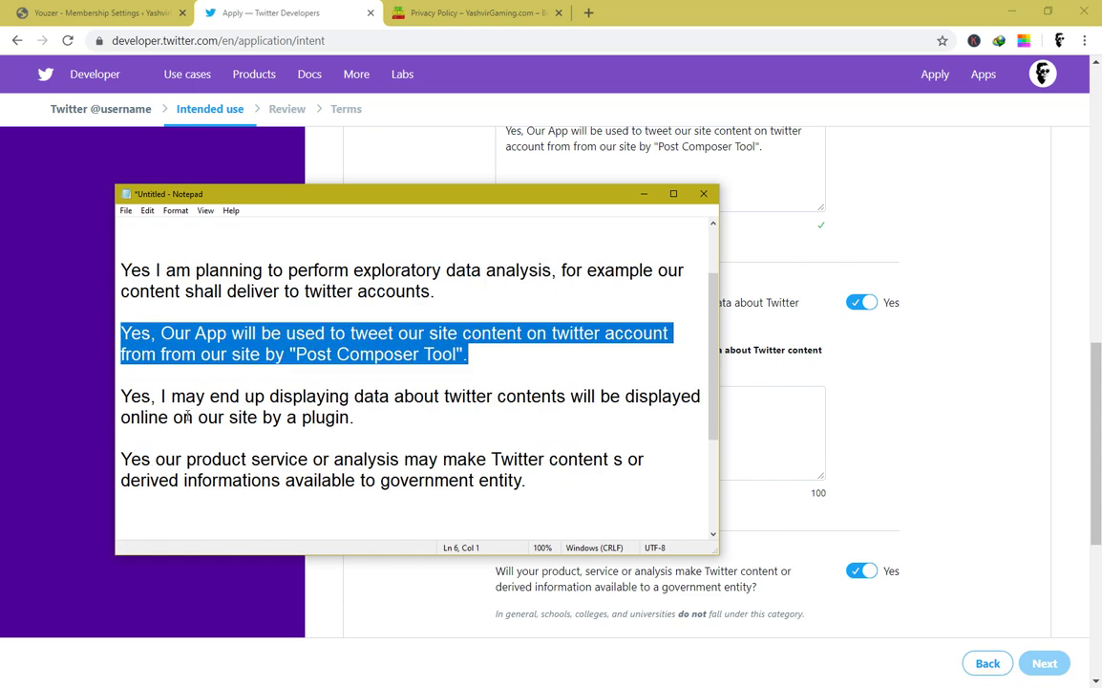
left_click_drag(122, 395, 200, 402)
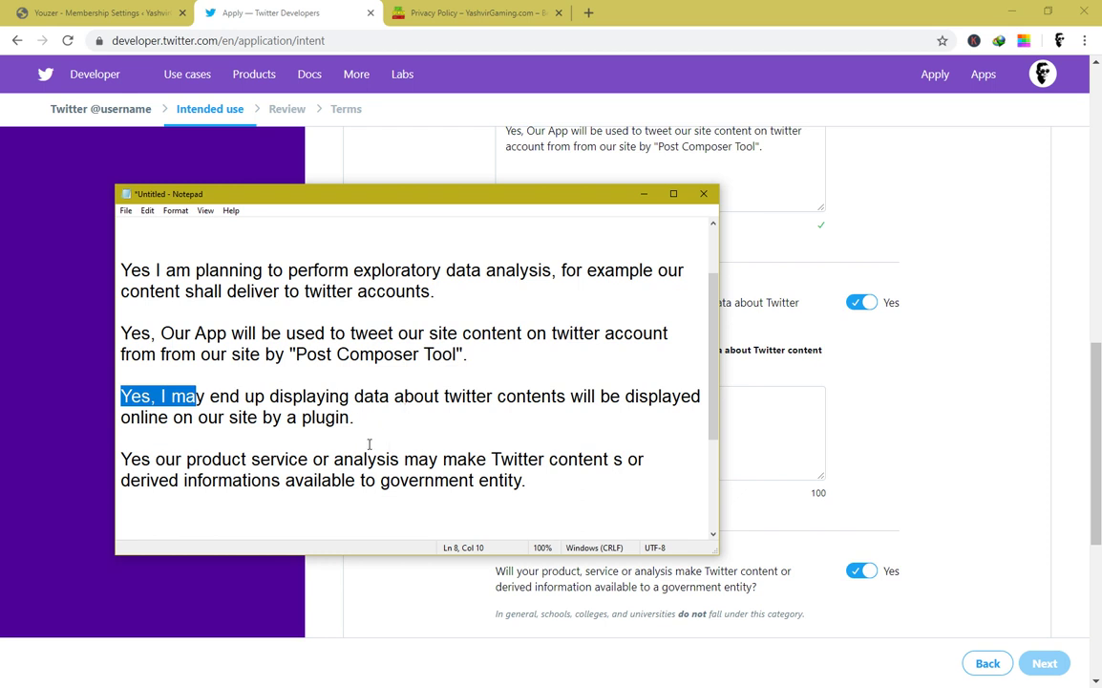
left_click(568, 401)
type("that shall")
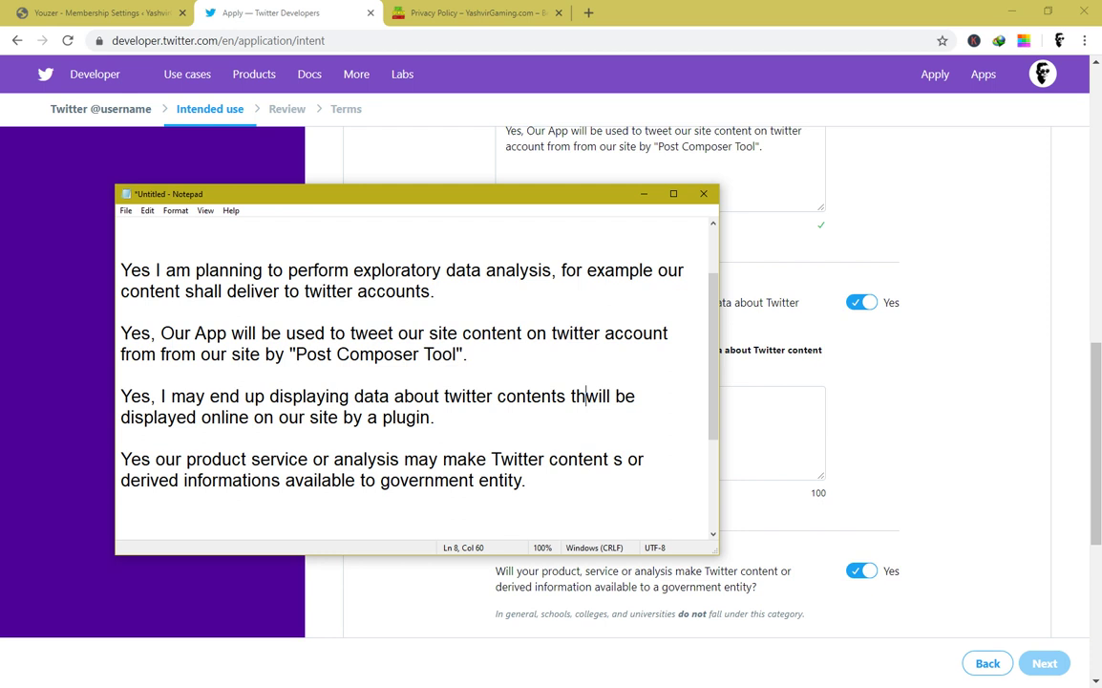
key("BackSpace")
key("BackSpace")
key("BackSpace")
key("BackSpace")
key("BackSpace")
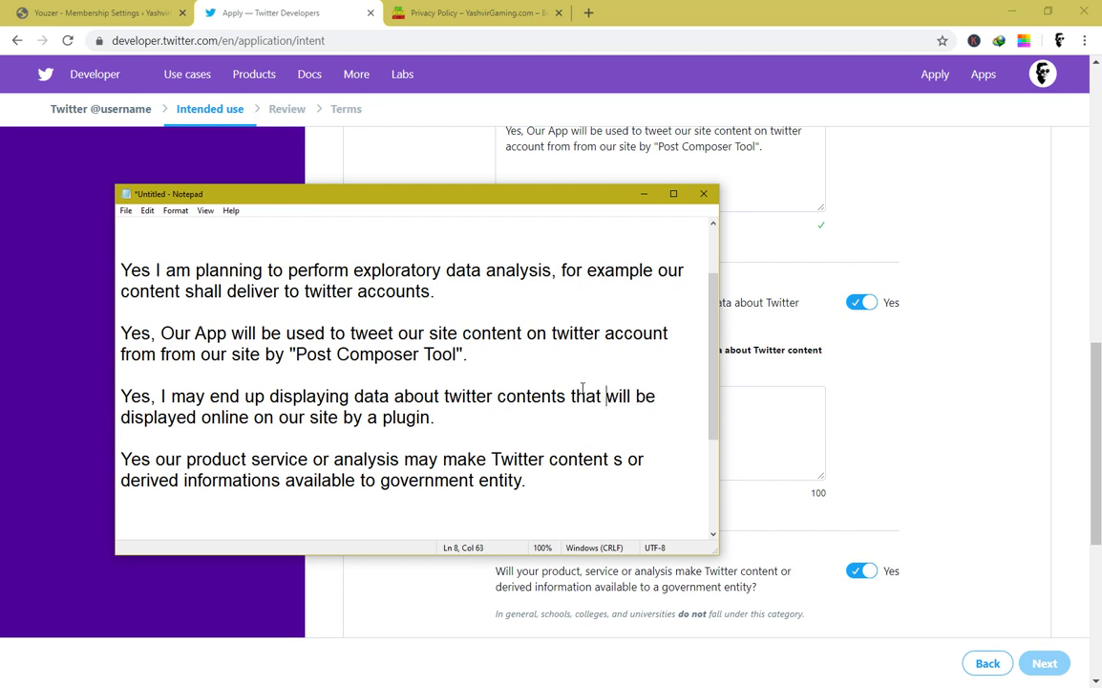
Copy the Notepad paragraph starting "Yes, I may end up displaying data" into the answer on displaying Tweets outside of Twitter
left_click_drag(263, 417, 393, 417)
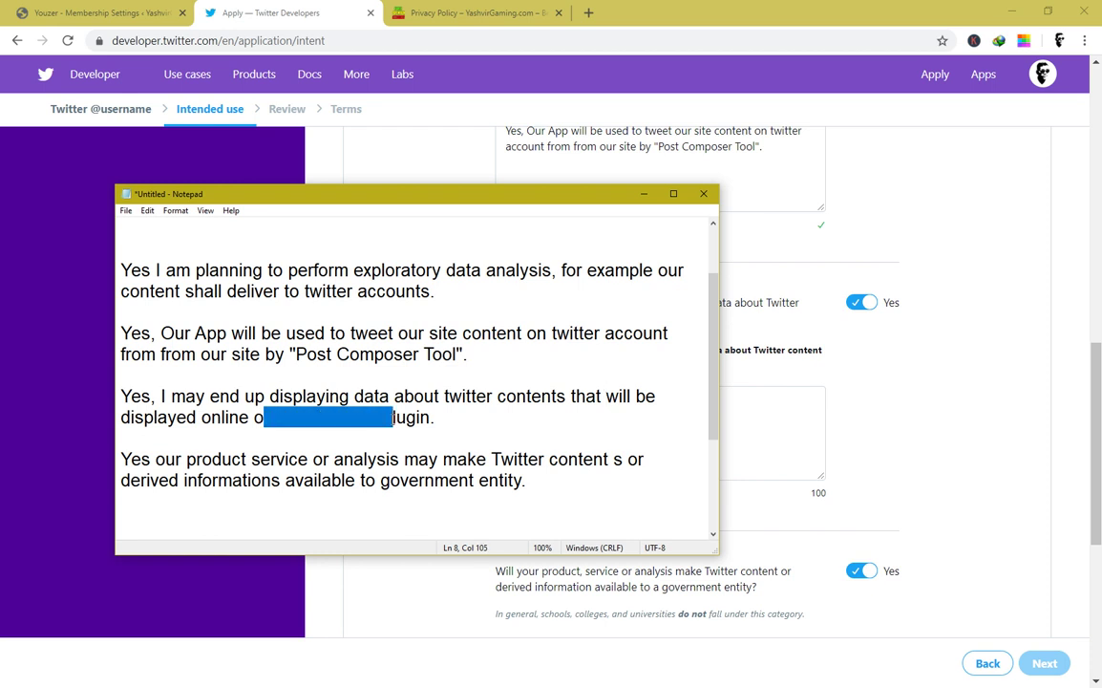
left_click_drag(462, 422, 119, 399)
right_click(265, 405)
left_click(286, 446)
left_click(750, 418)
right_click(748, 463)
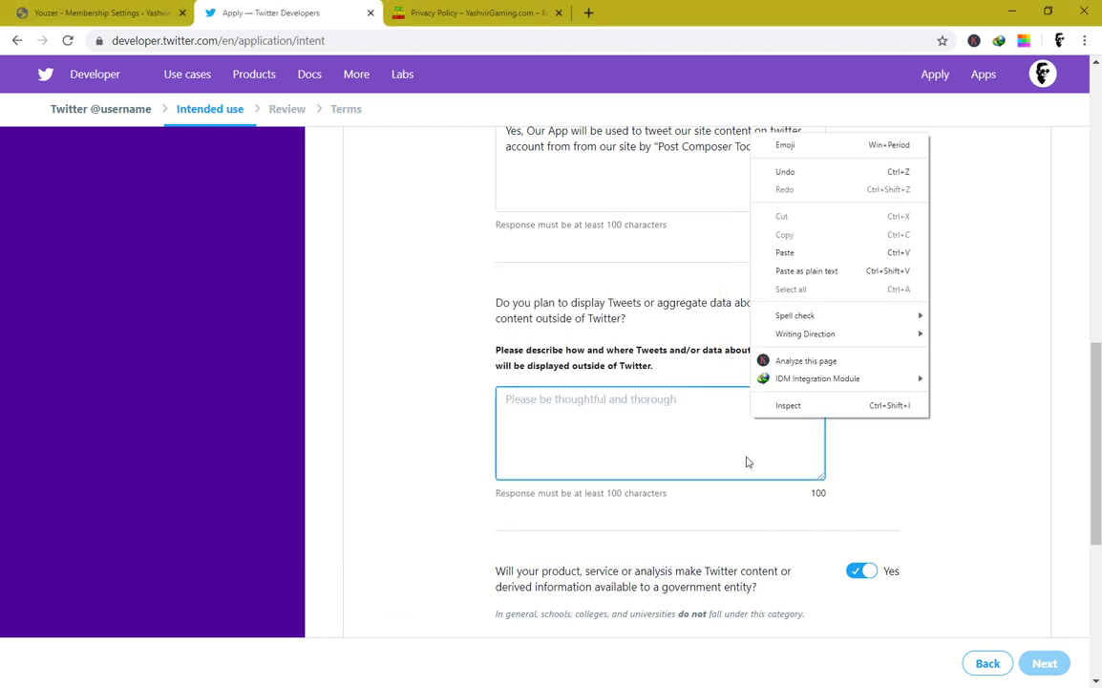
left_click(807, 270)
In Notepad, correct "content s" to "contents" in the paragraph about information available to a government entity
scroll(427, 499, "down", 2)
scroll(427, 499, "down", 1)
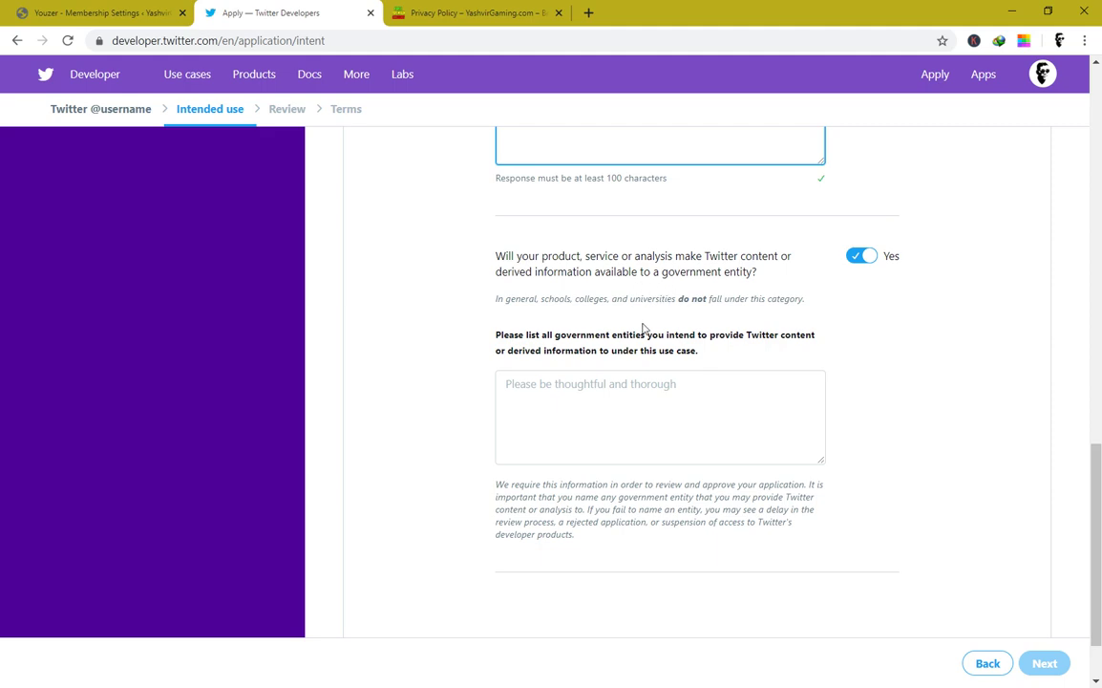
left_click(604, 420)
left_click(563, 682)
scroll(244, 412, "down", 2)
scroll(245, 412, "down", 1)
scroll(230, 362, "up", 1)
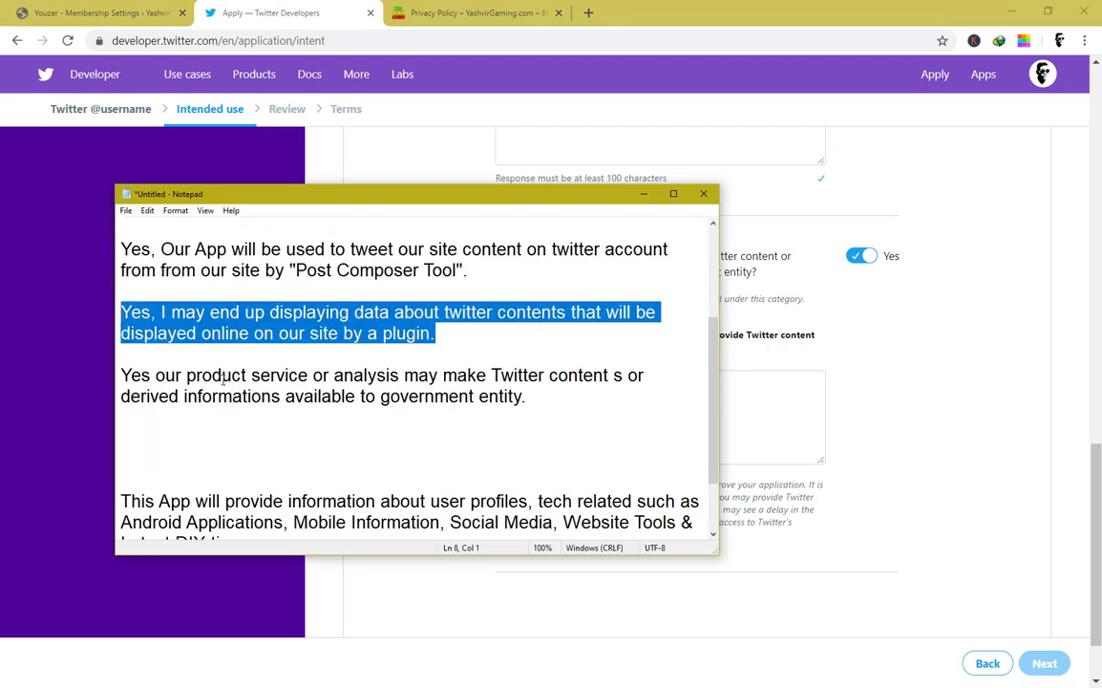
left_click_drag(120, 375, 485, 385)
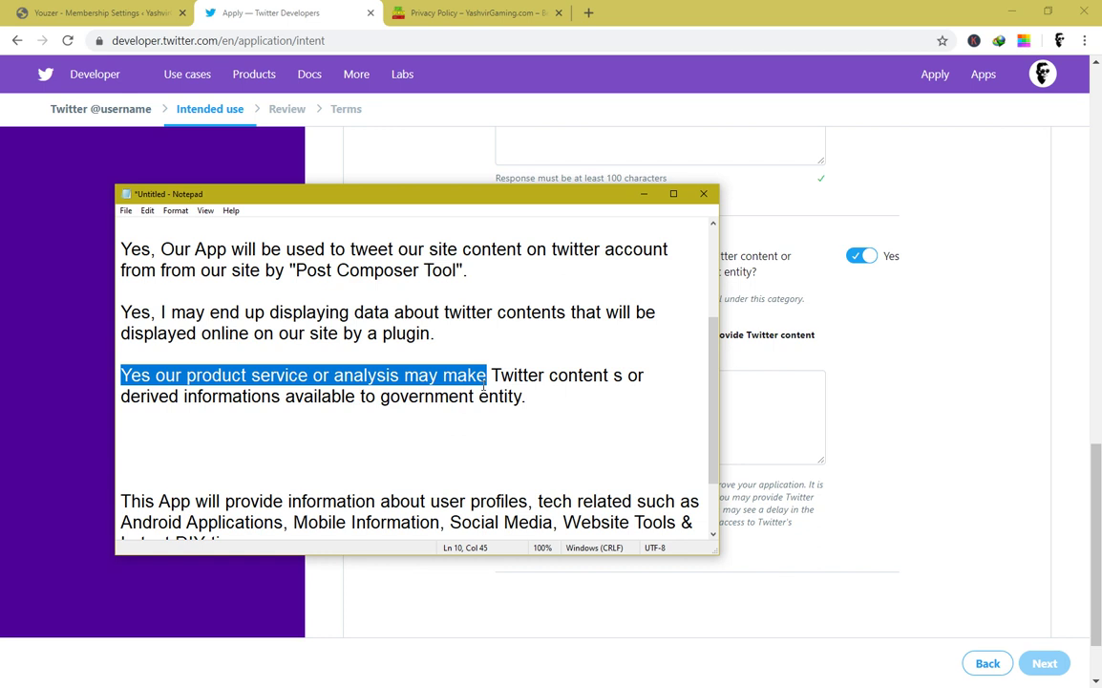
left_click(608, 376)
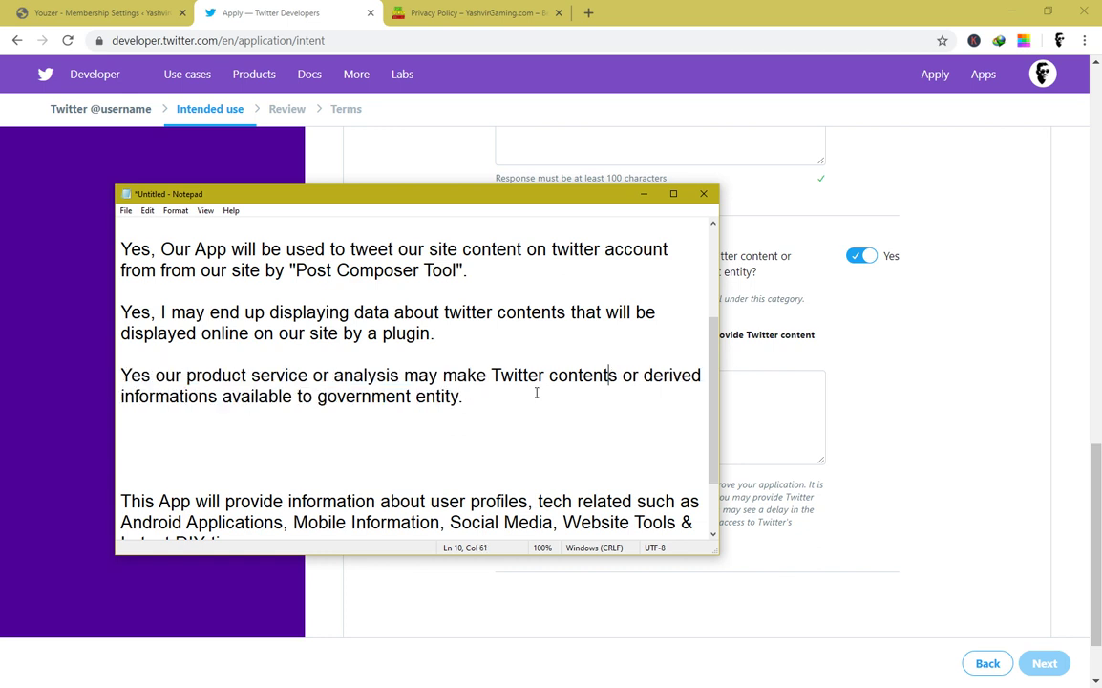
Try answering the government entities question with the Notepad paragraph starting "Yes our product service or analysis", and clear the answer
left_click_drag(465, 397, 111, 386)
right_click(301, 380)
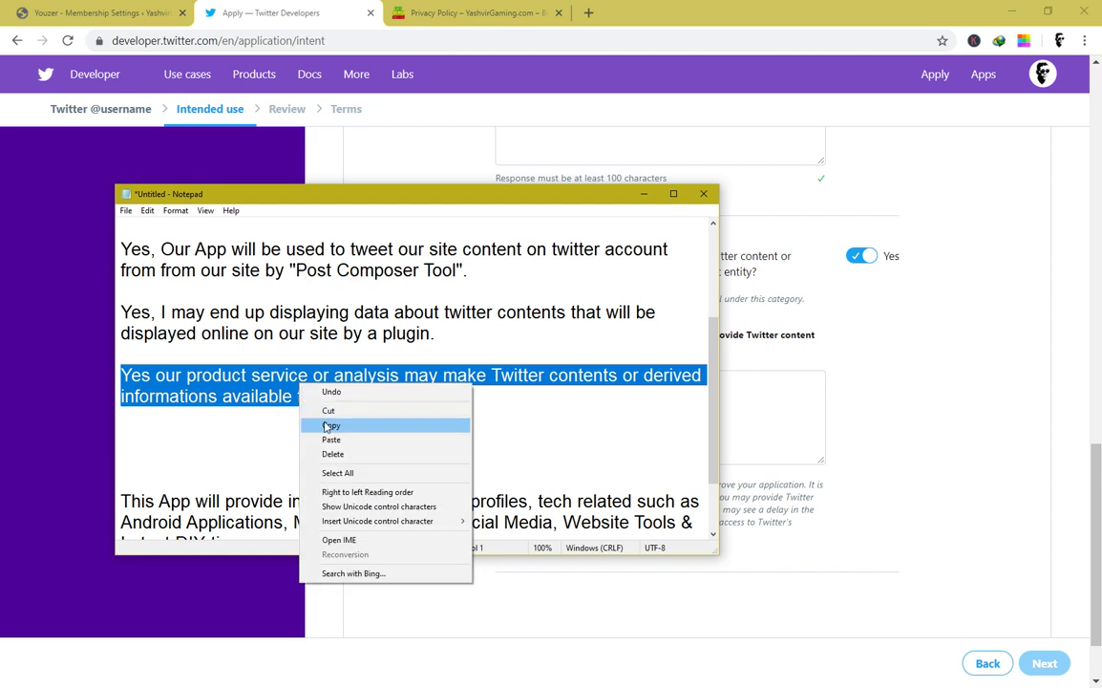
left_click(320, 423)
left_click(792, 412)
right_click(792, 411)
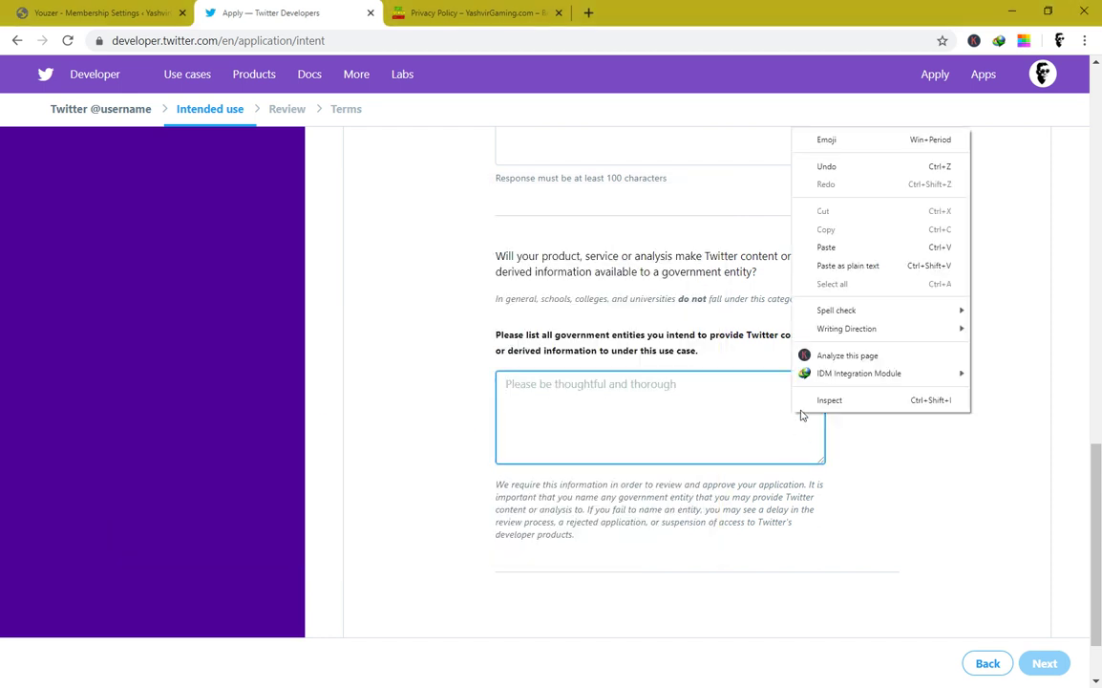
left_click(819, 266)
scroll(459, 449, "down", 1)
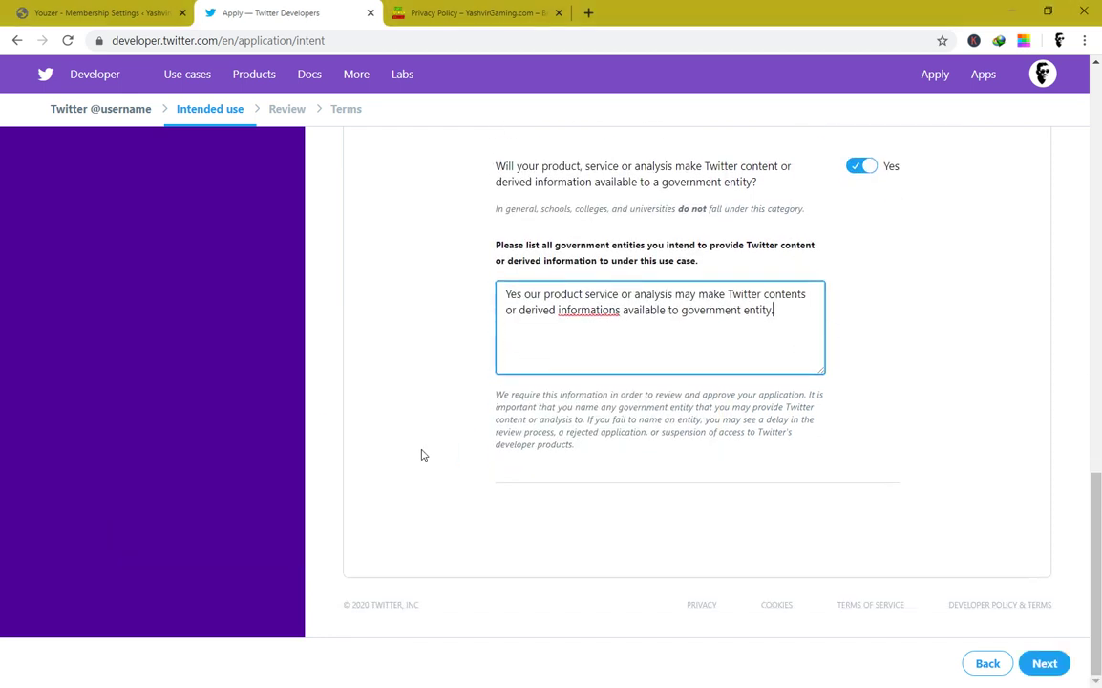
left_click_drag(786, 322, 372, 286)
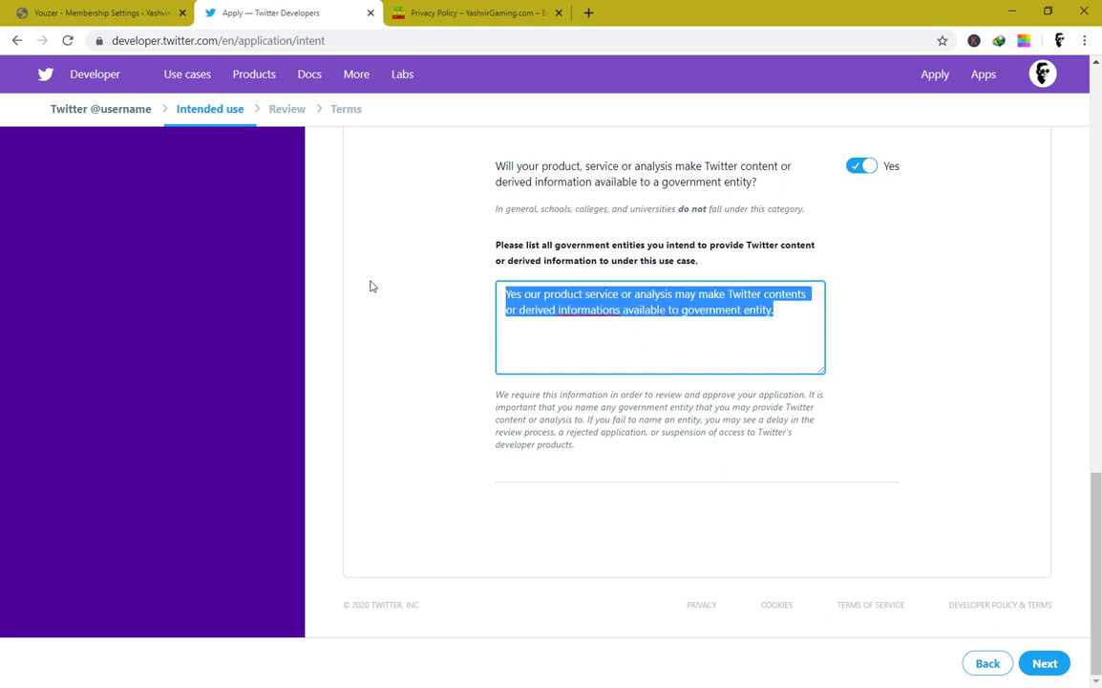
key("BackSpace")
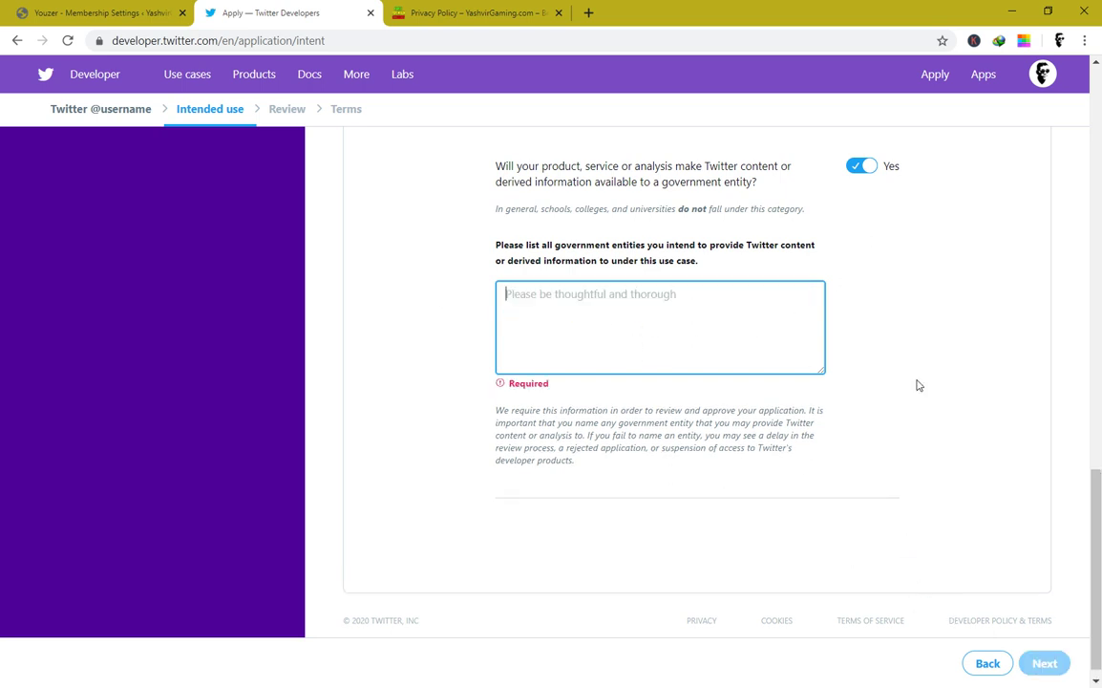
Set the question on making Twitter content available to a government entity to No and continue to the review stage
left_click(867, 169)
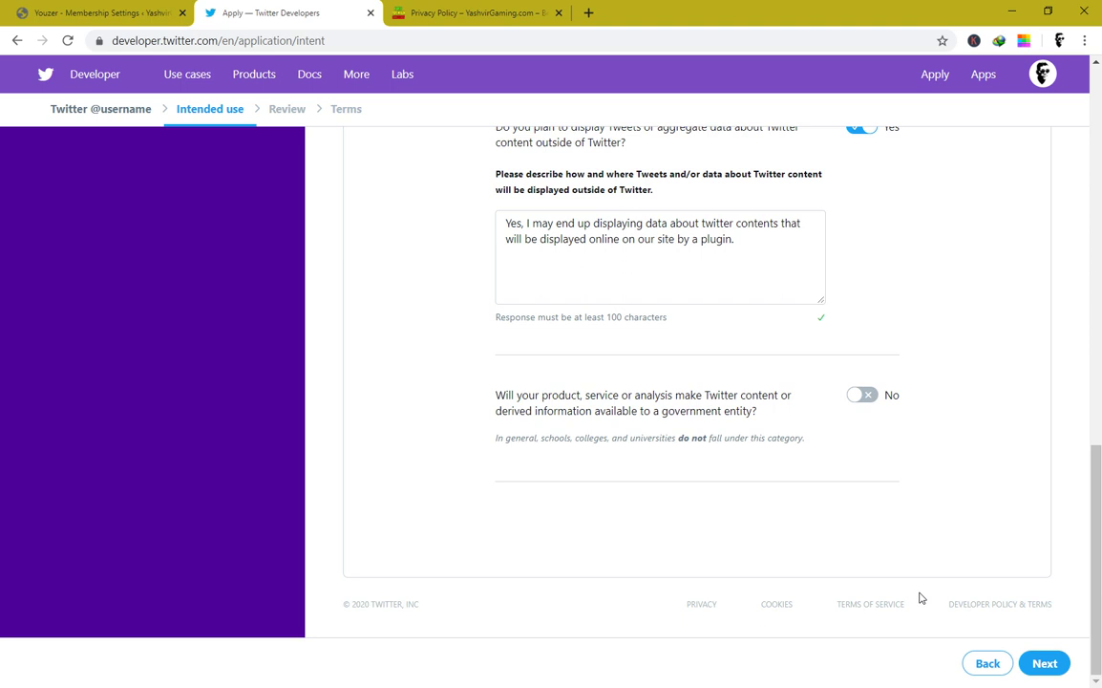
scroll(581, 568, "up", 1)
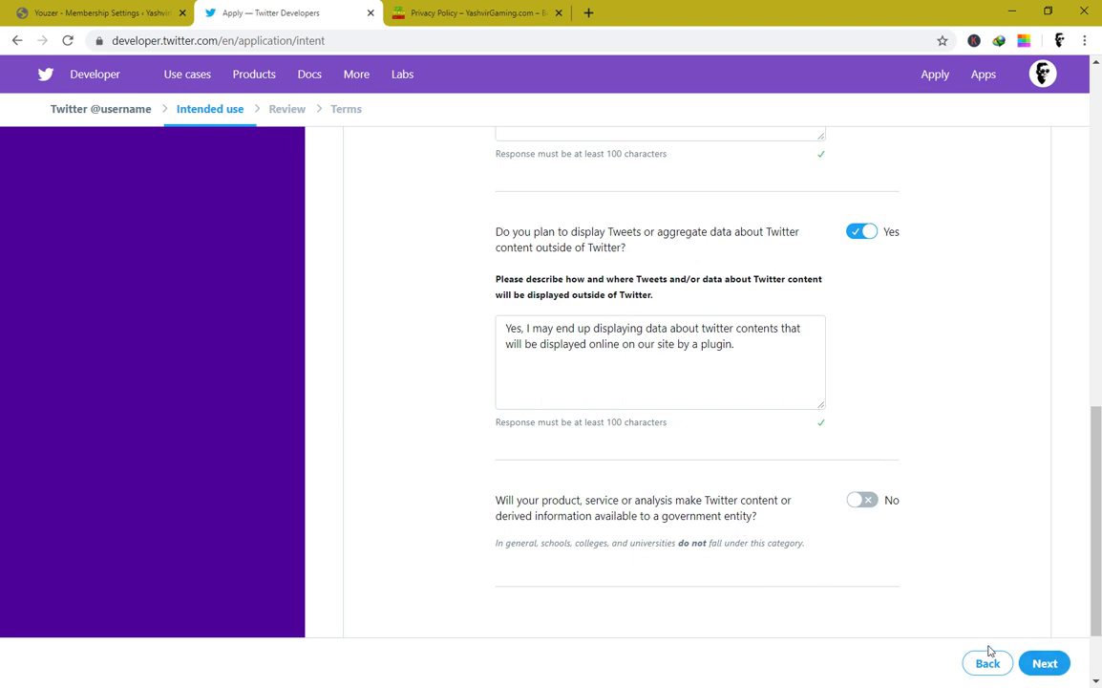
left_click(1045, 663)
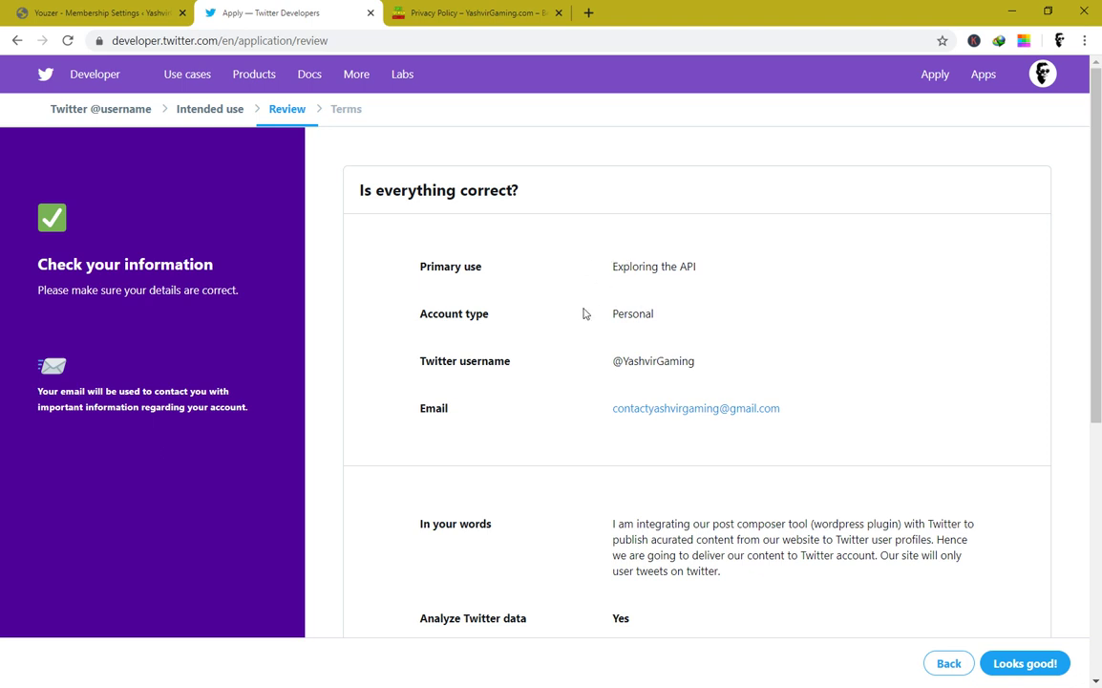
Check the application summary from primary use through government entities and confirm that the details are correct
left_click_drag(391, 190, 454, 189)
left_click(512, 191)
left_click_drag(616, 264, 665, 268)
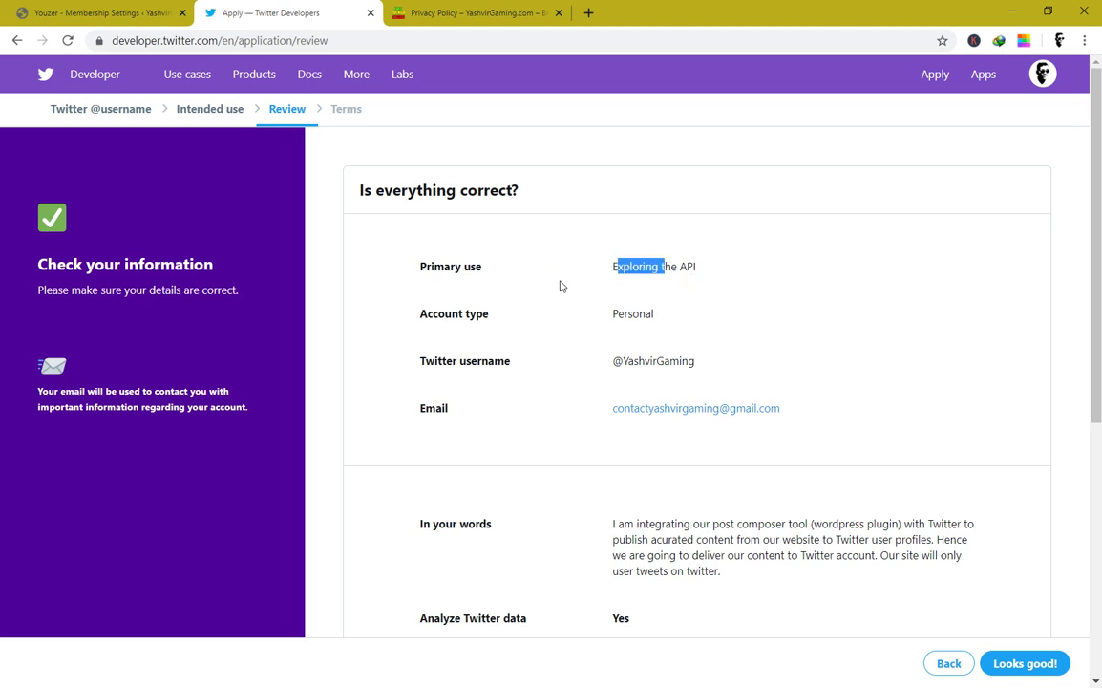
left_click(632, 286)
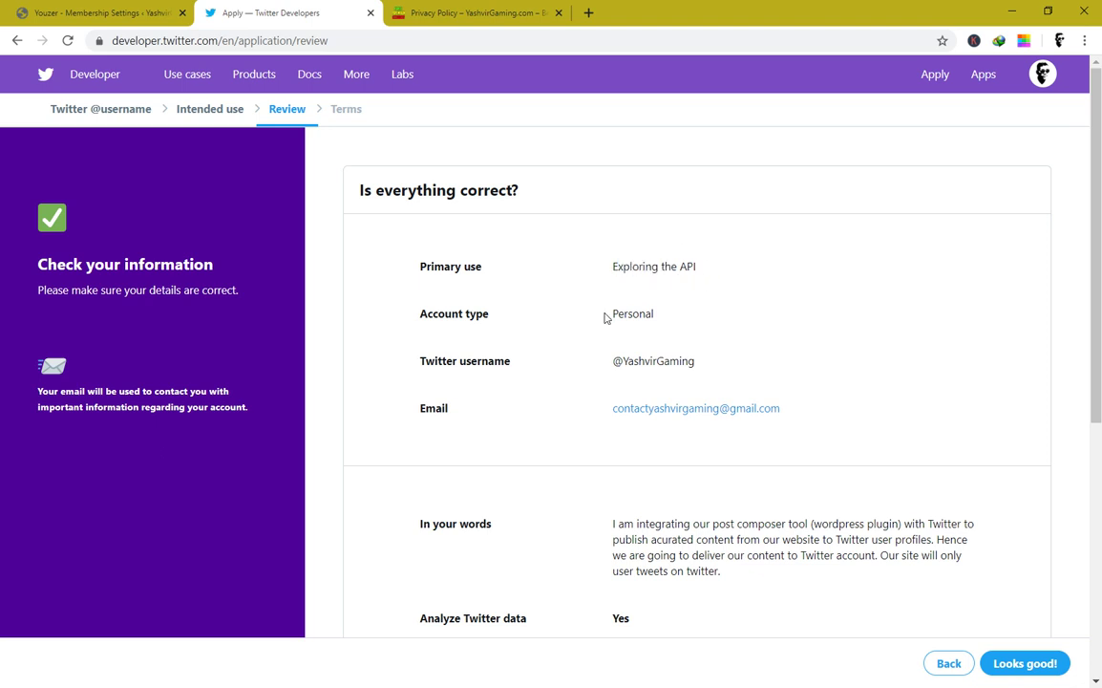
double_click(632, 313)
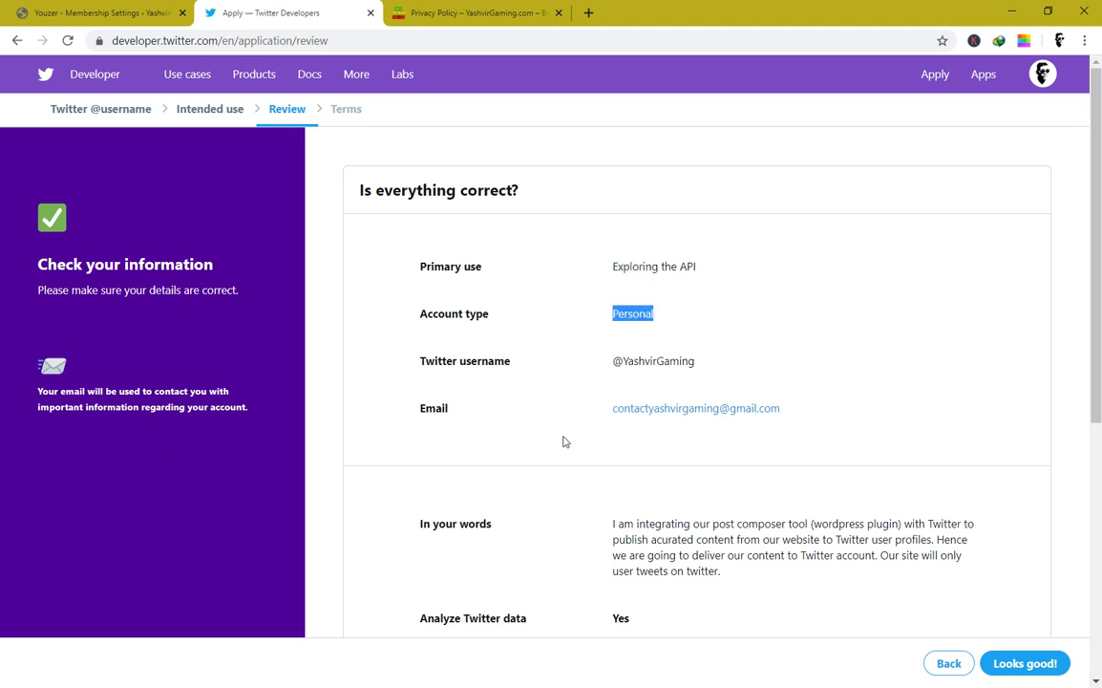
scroll(563, 465, "down", 3)
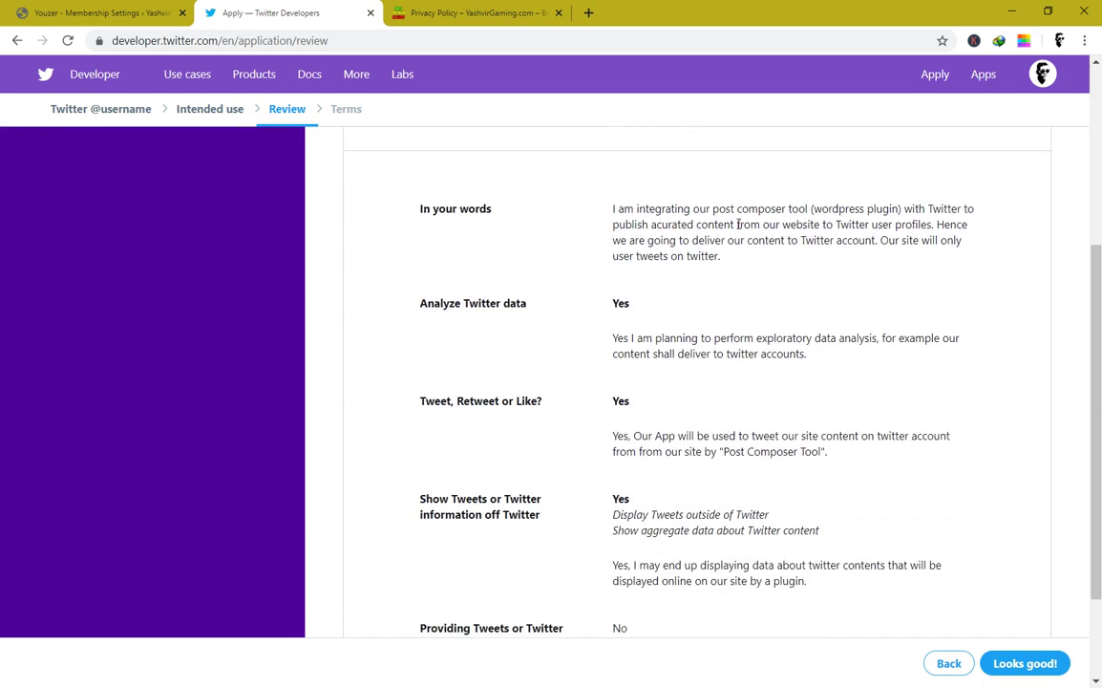
left_click_drag(652, 209, 752, 275)
left_click(752, 275)
scroll(717, 376, "down", 2)
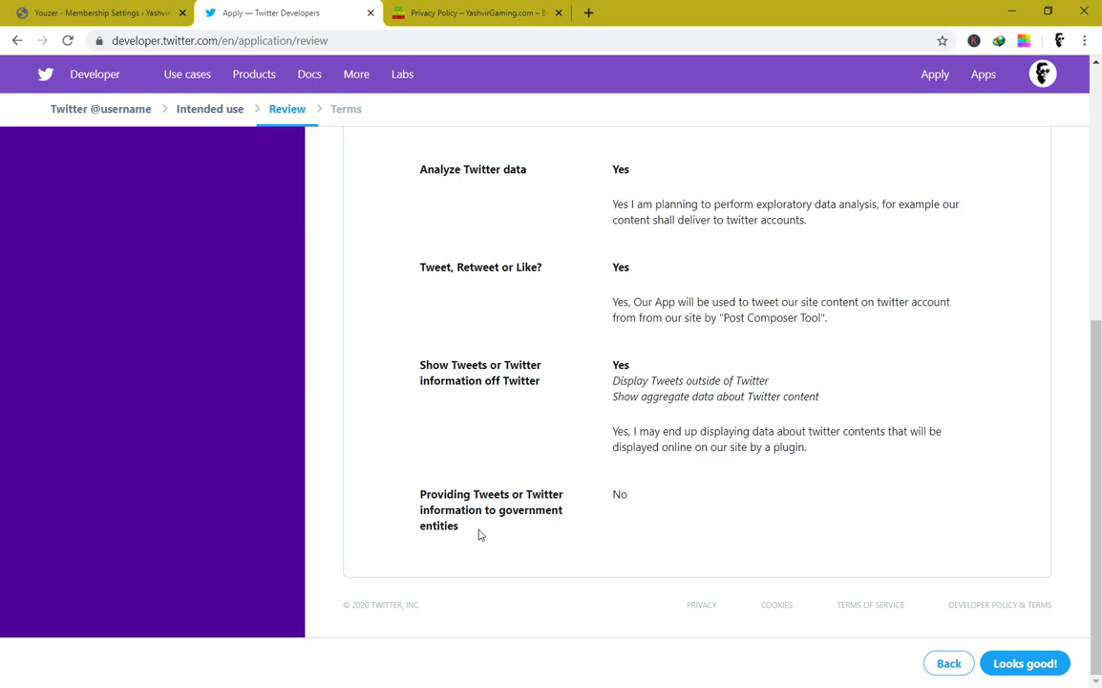
left_click(1028, 662)
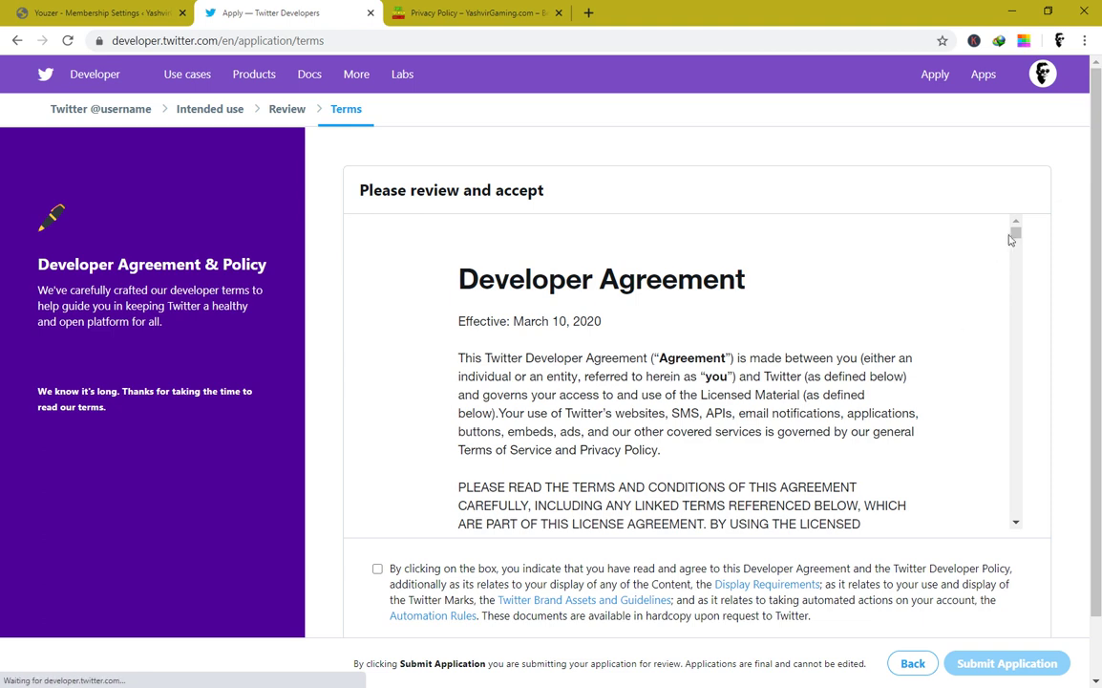
Go through the Developer Agreement to its end, agree to the developer terms and submit the application
left_click_drag(504, 284, 790, 307)
left_click(760, 292)
left_click_drag(1016, 233, 815, 542)
scroll(815, 542, "down", 1)
left_click(410, 511)
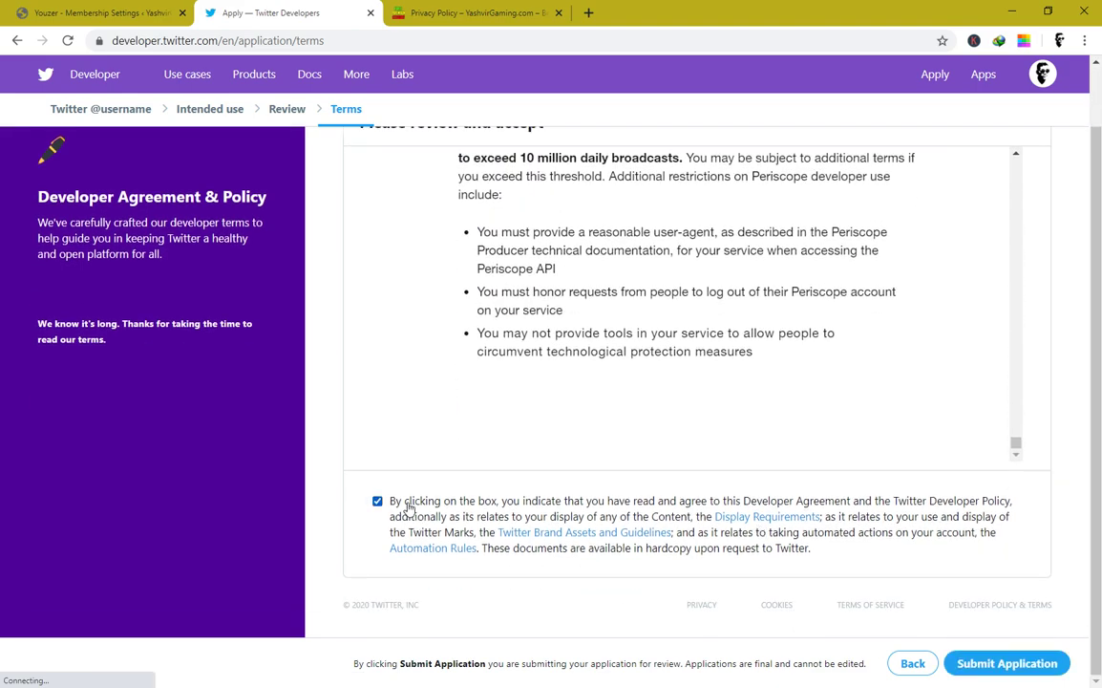
left_click_drag(1019, 449, 914, 452)
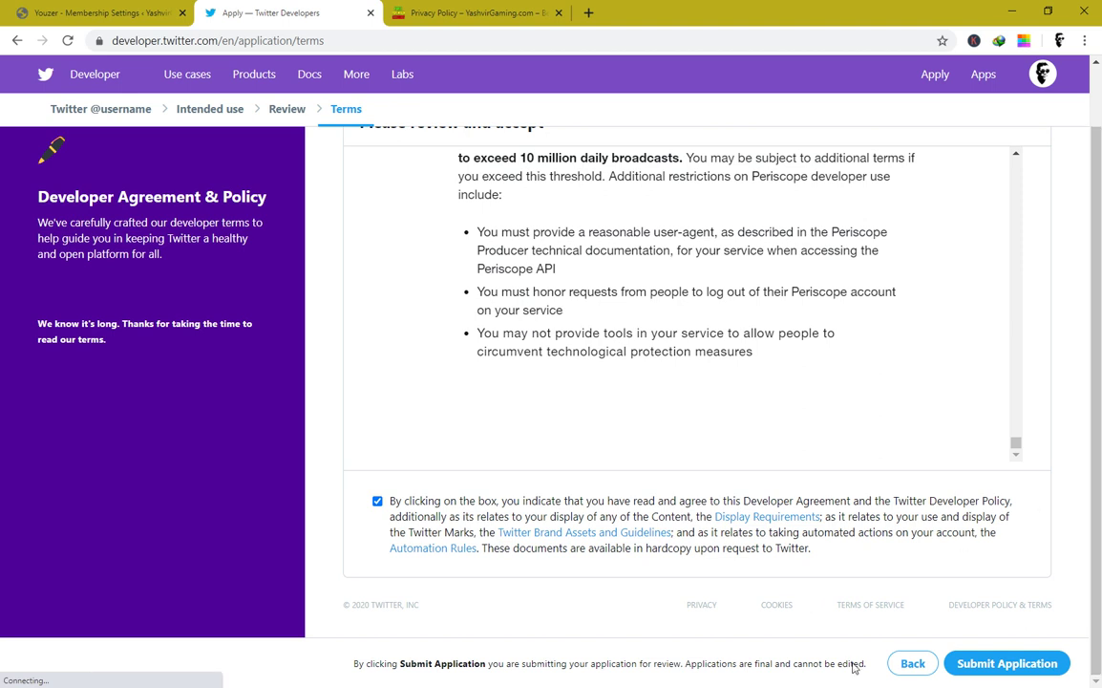
left_click(989, 665)
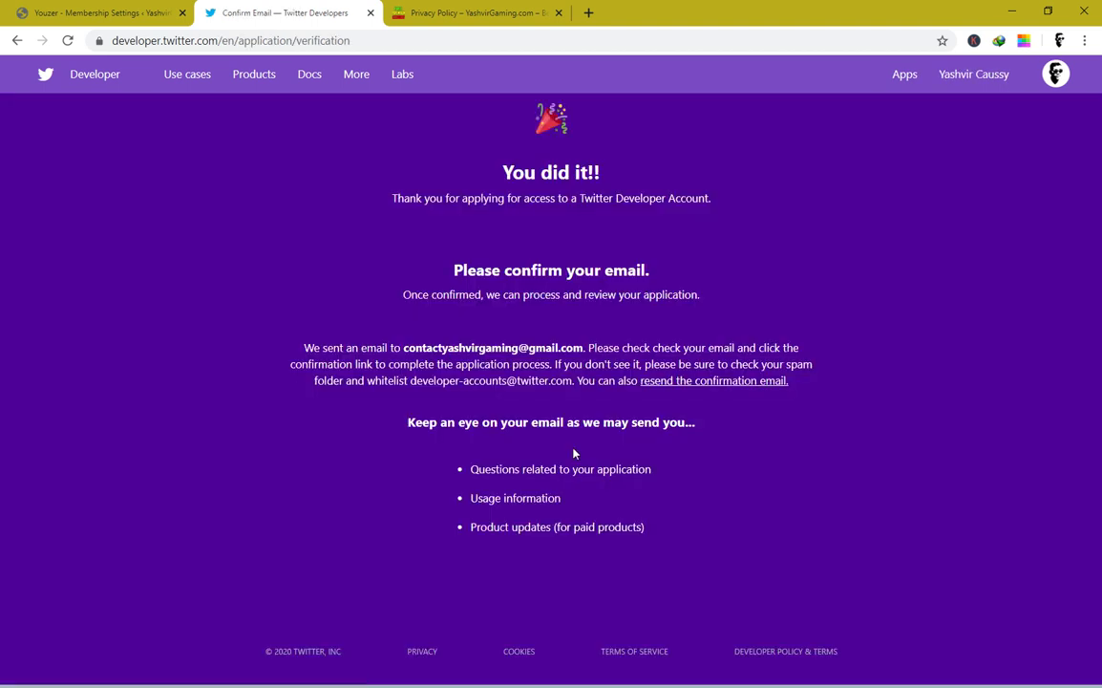
Read the email confirmation instructions on the page that follows the submitted application
left_click_drag(507, 175, 635, 172)
left_click(544, 204)
left_click_drag(437, 198, 535, 199)
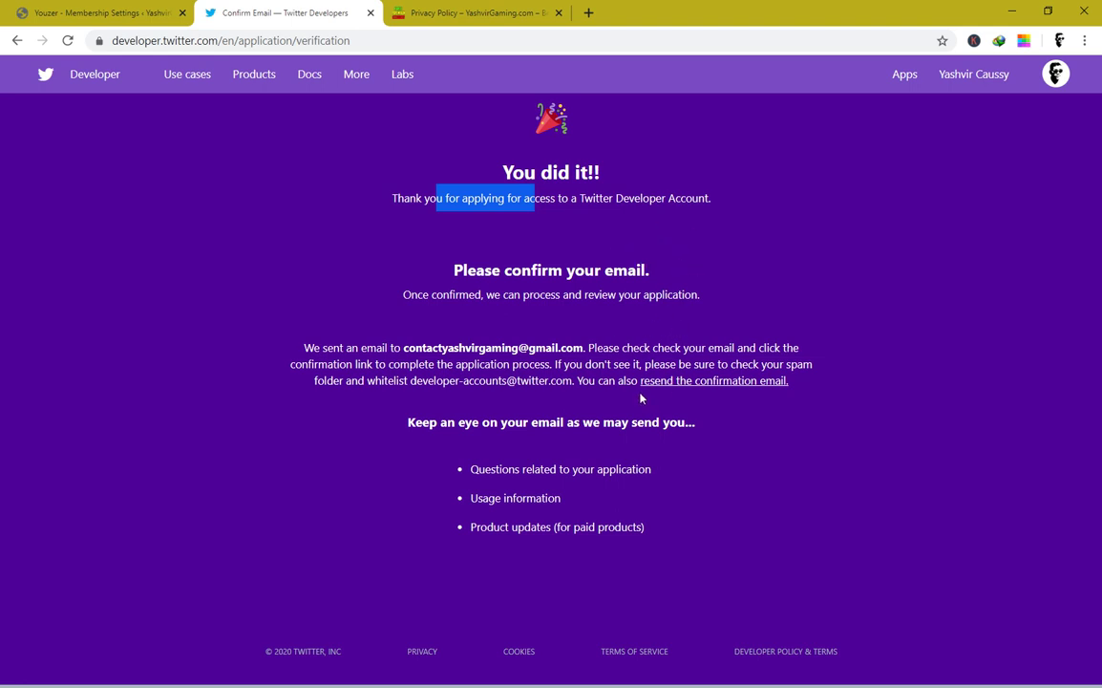
left_click(454, 247)
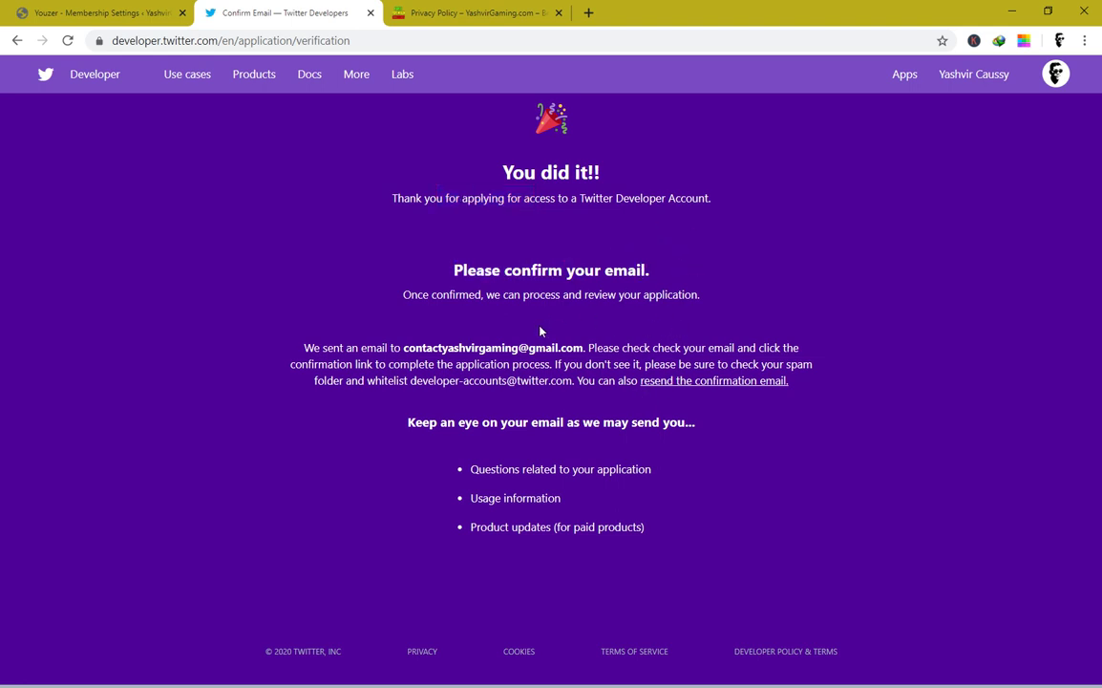
left_click_drag(462, 301, 598, 296)
left_click(588, 335)
Open Gmail in a new tab and confirm the email address from the "Verify your Twitter Developer Account" message
key("ctrl+t")
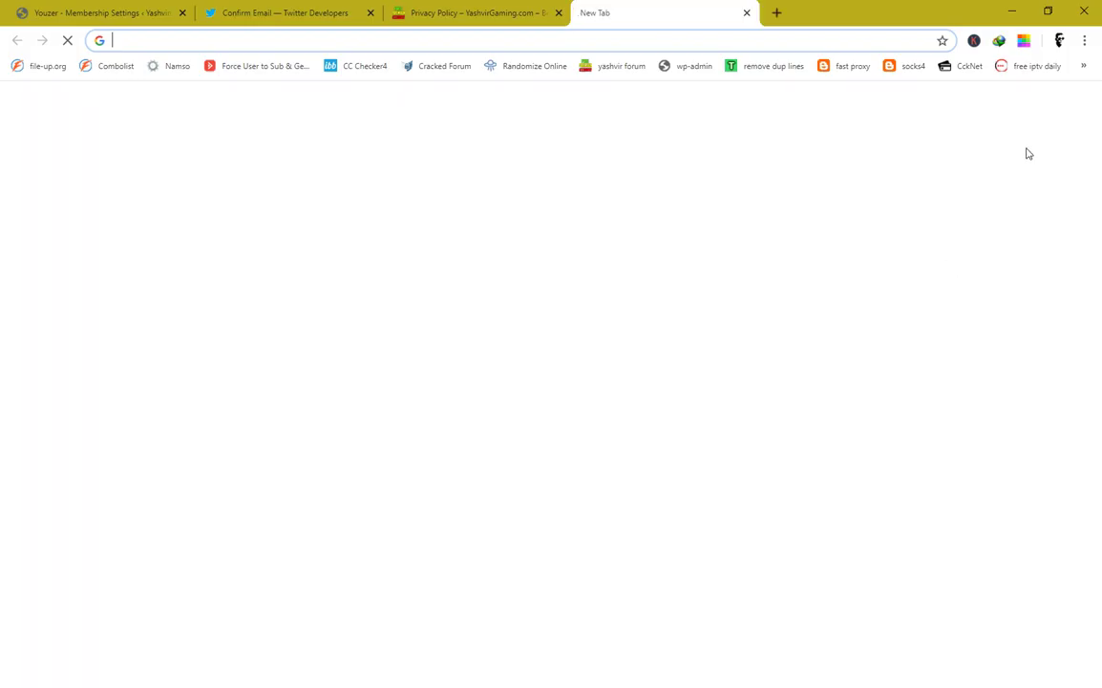
left_click(958, 105)
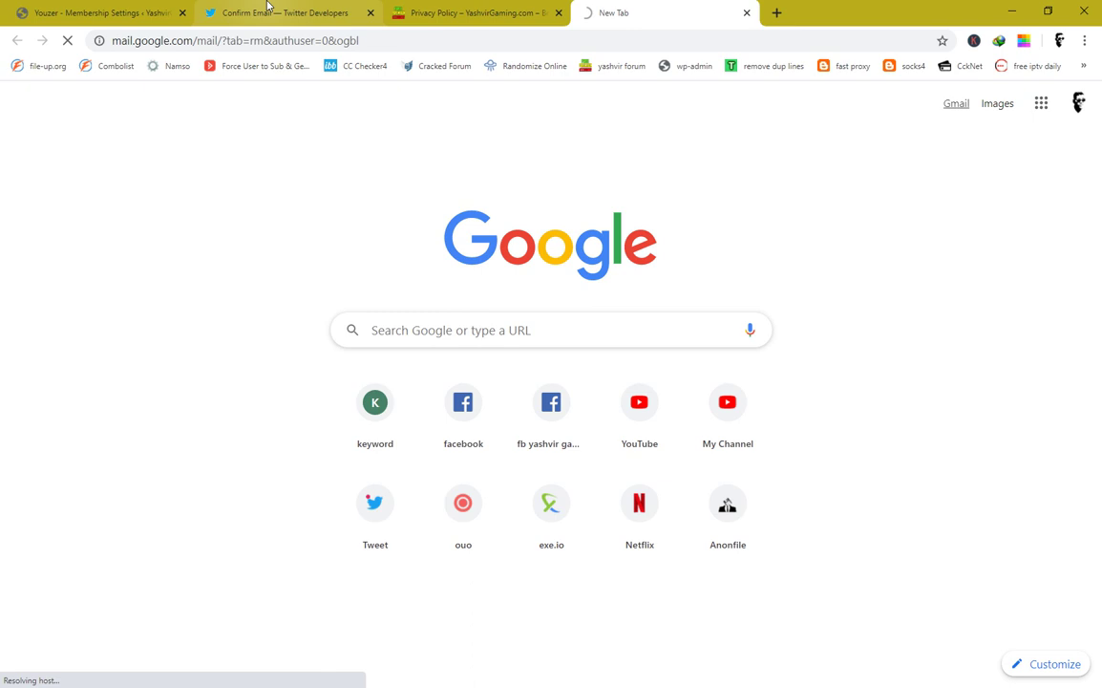
left_click(277, 12)
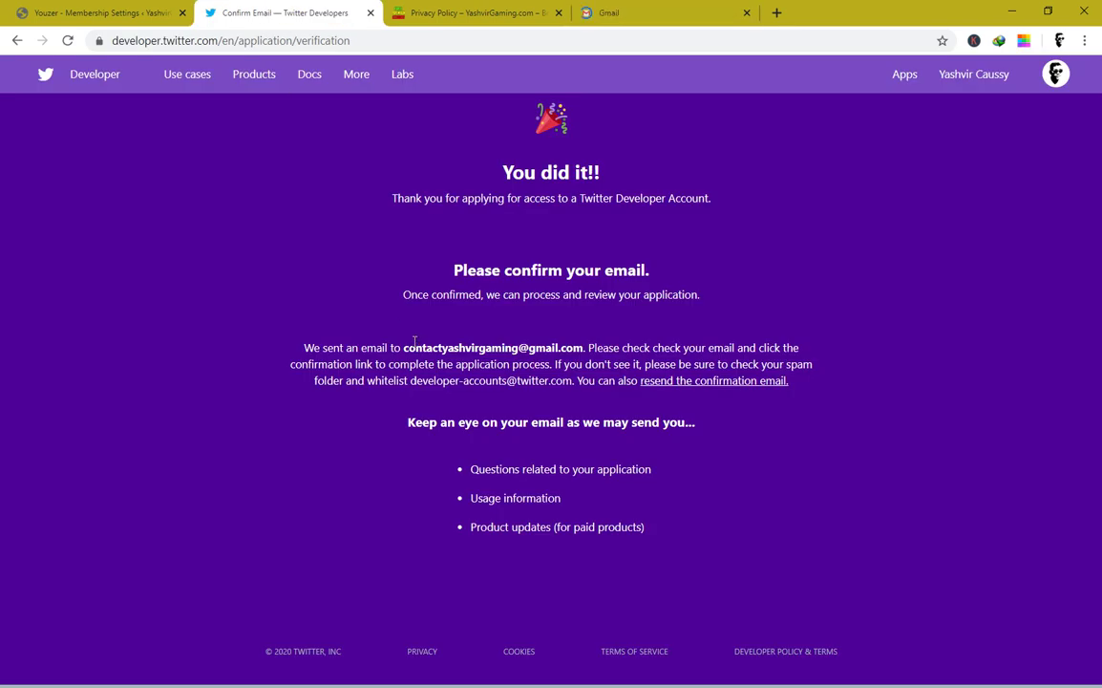
left_click(618, 14)
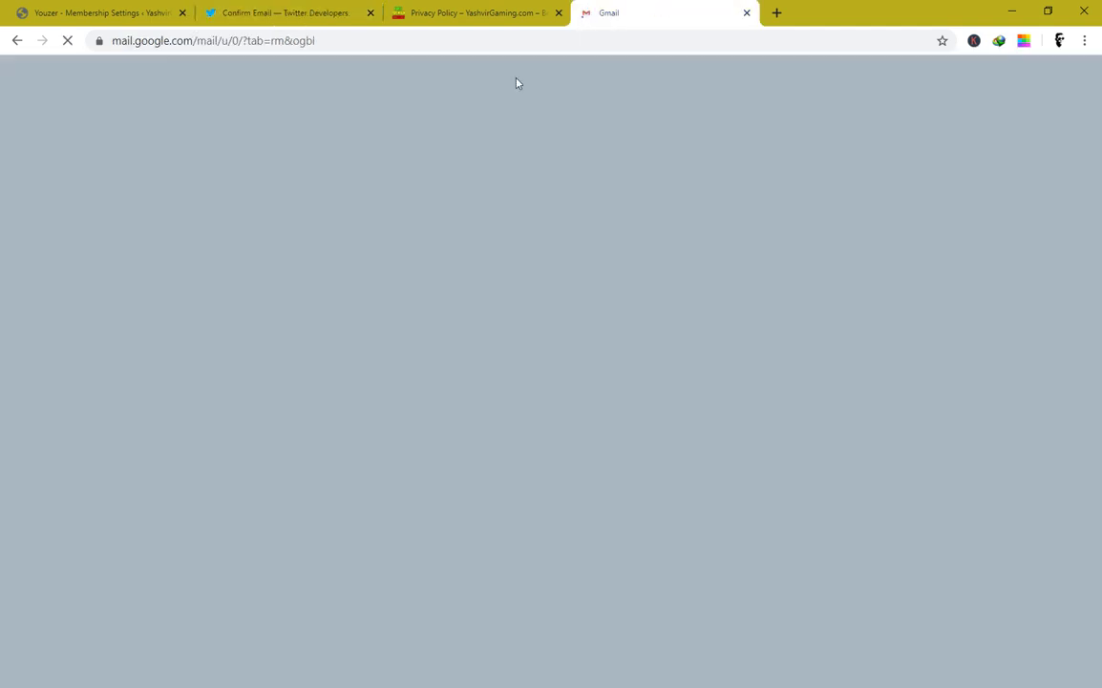
left_click(278, 12)
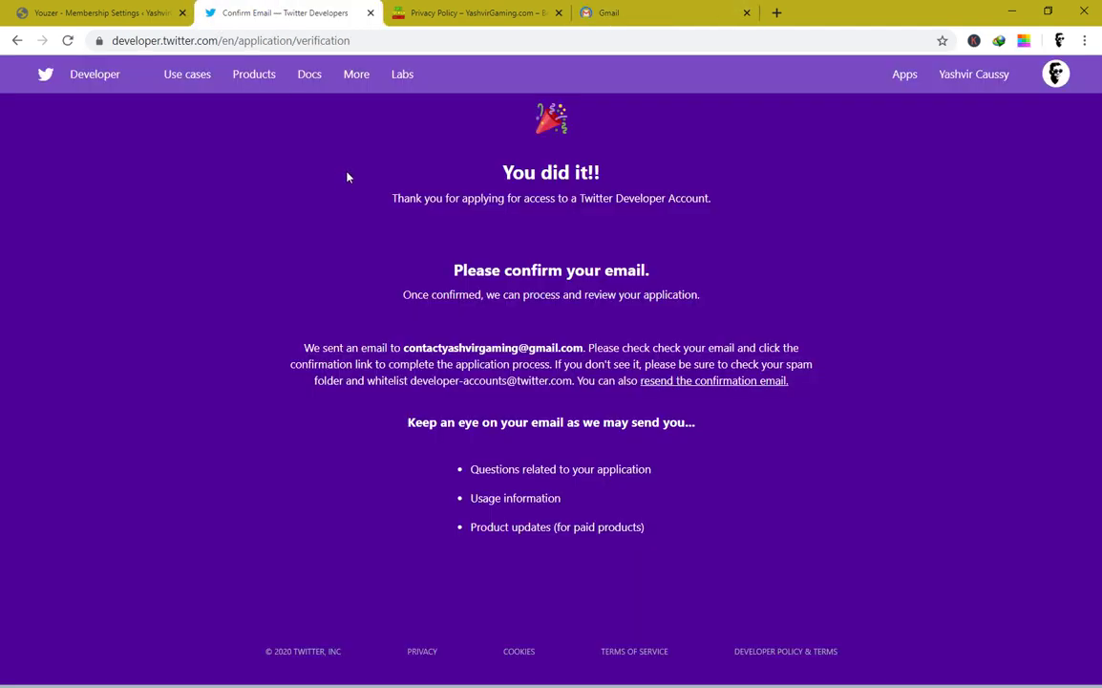
left_click(628, 7)
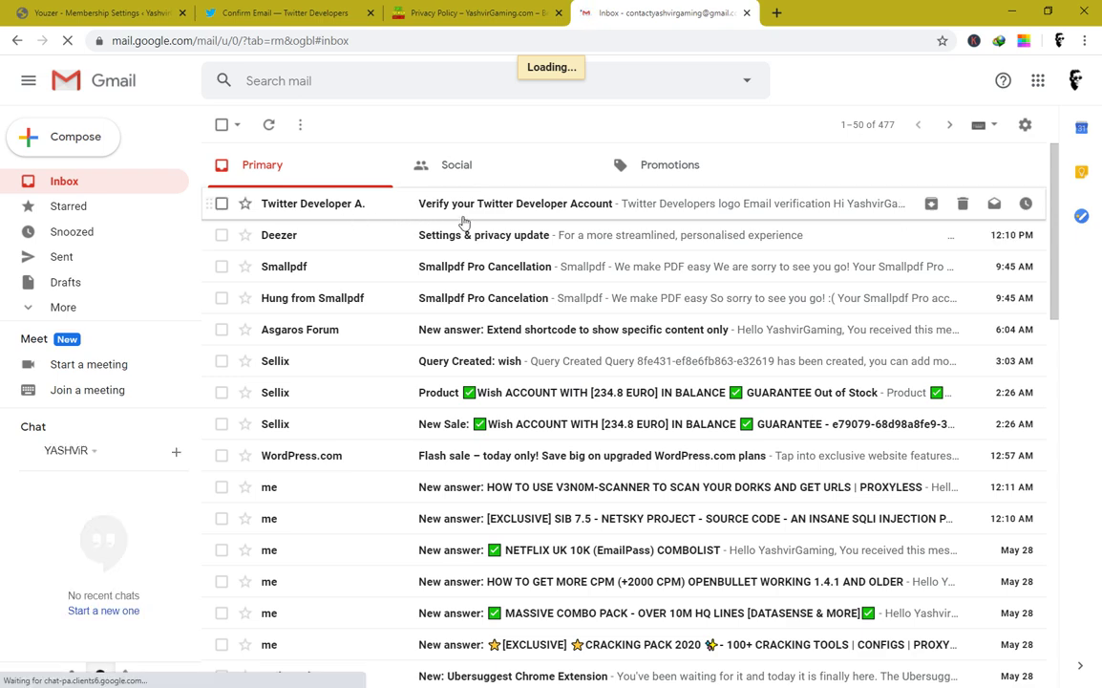
left_click(431, 202)
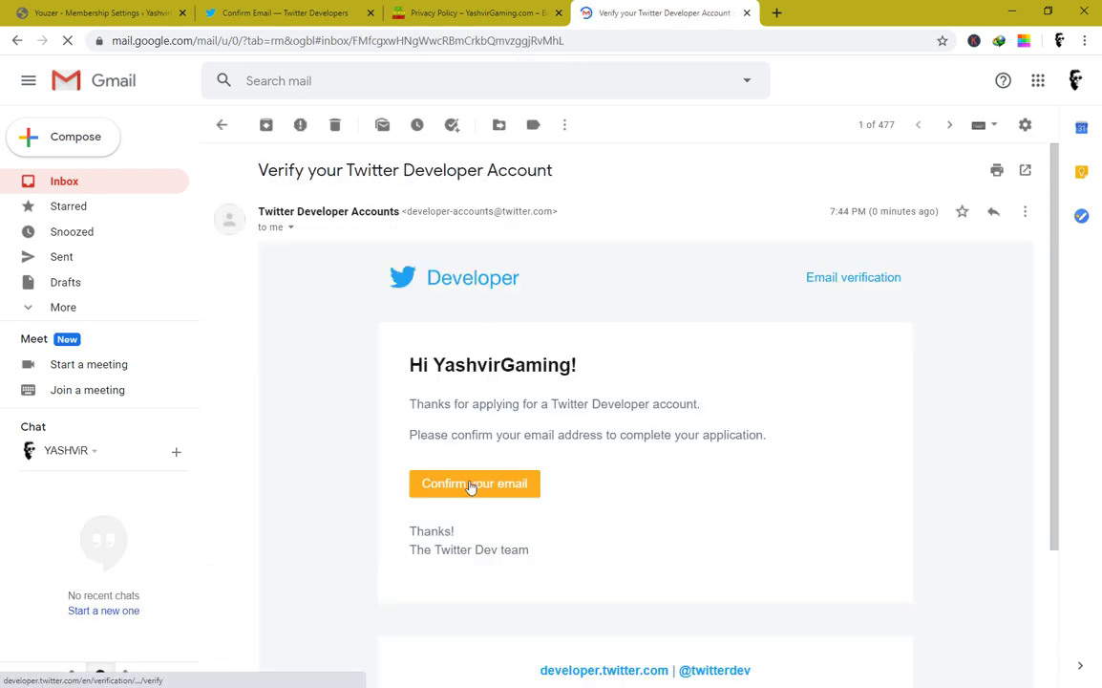
left_click(471, 485)
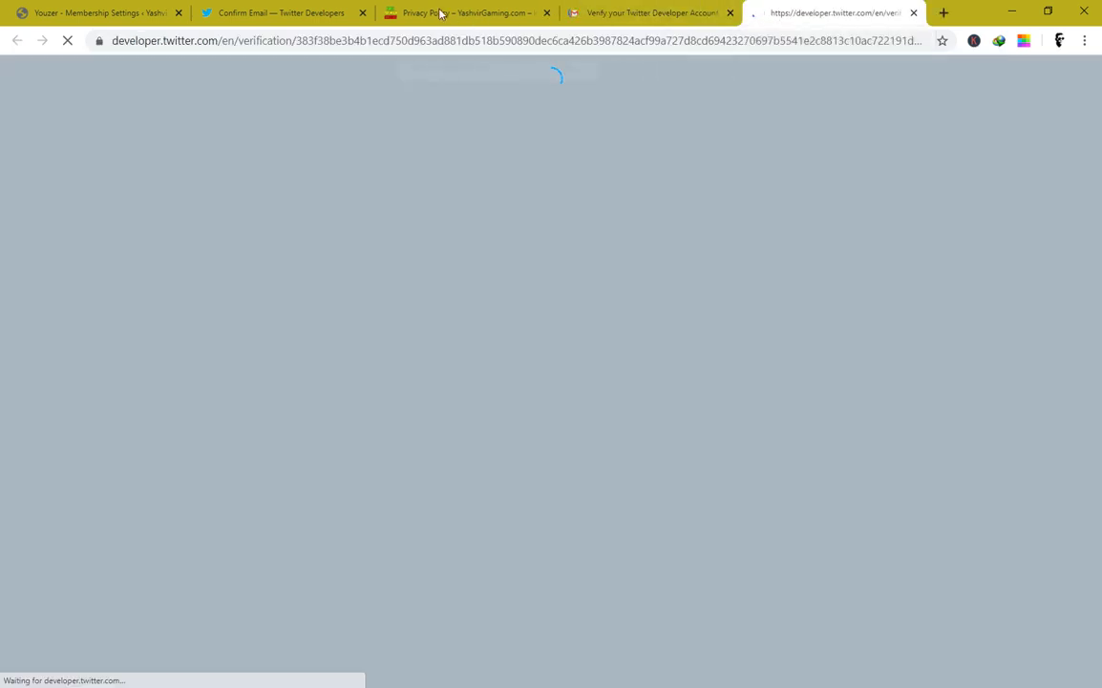
Place the email verification page's tab directly after the Confirm Email tab and read the application status notice
left_click_drag(785, 13, 426, 13)
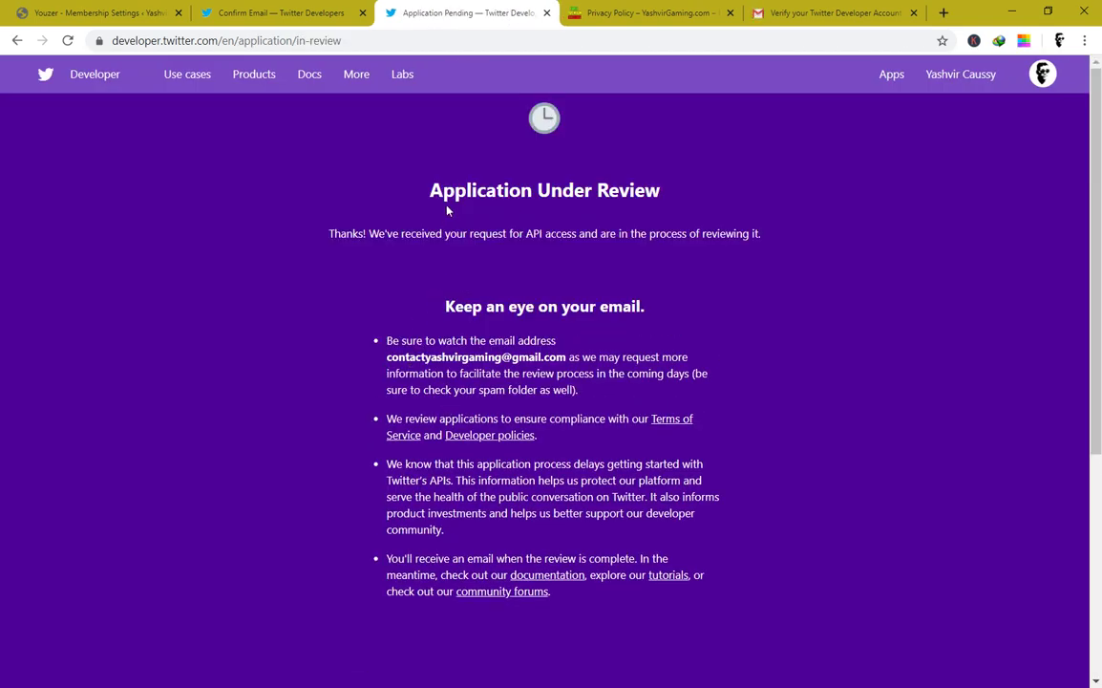
left_click_drag(442, 194, 542, 198)
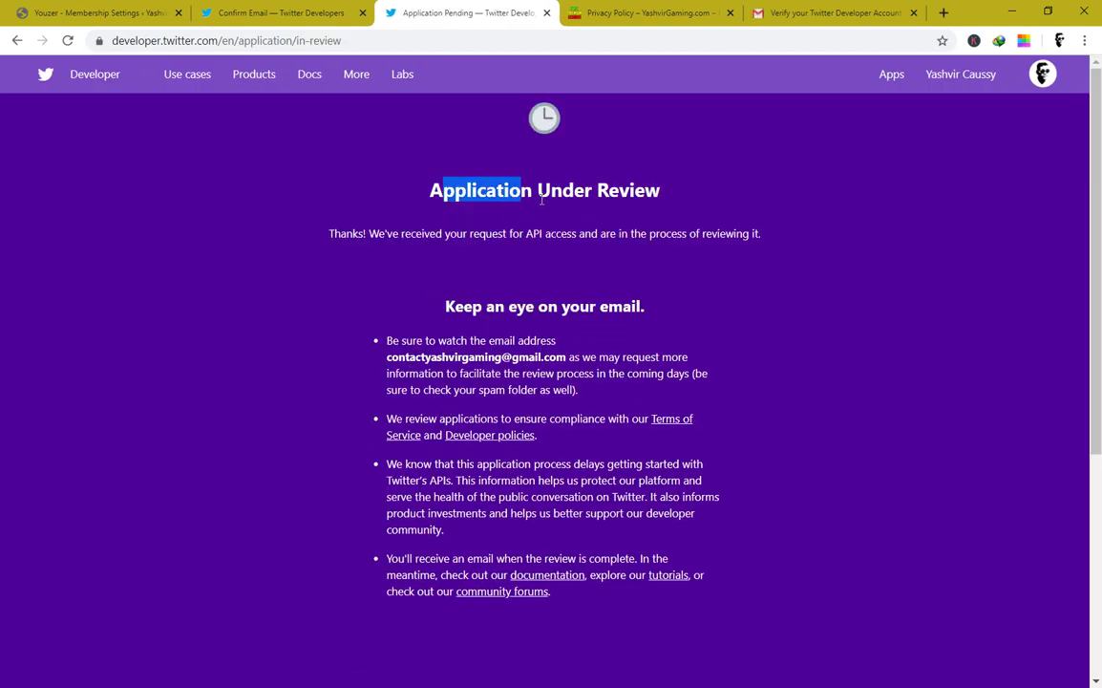
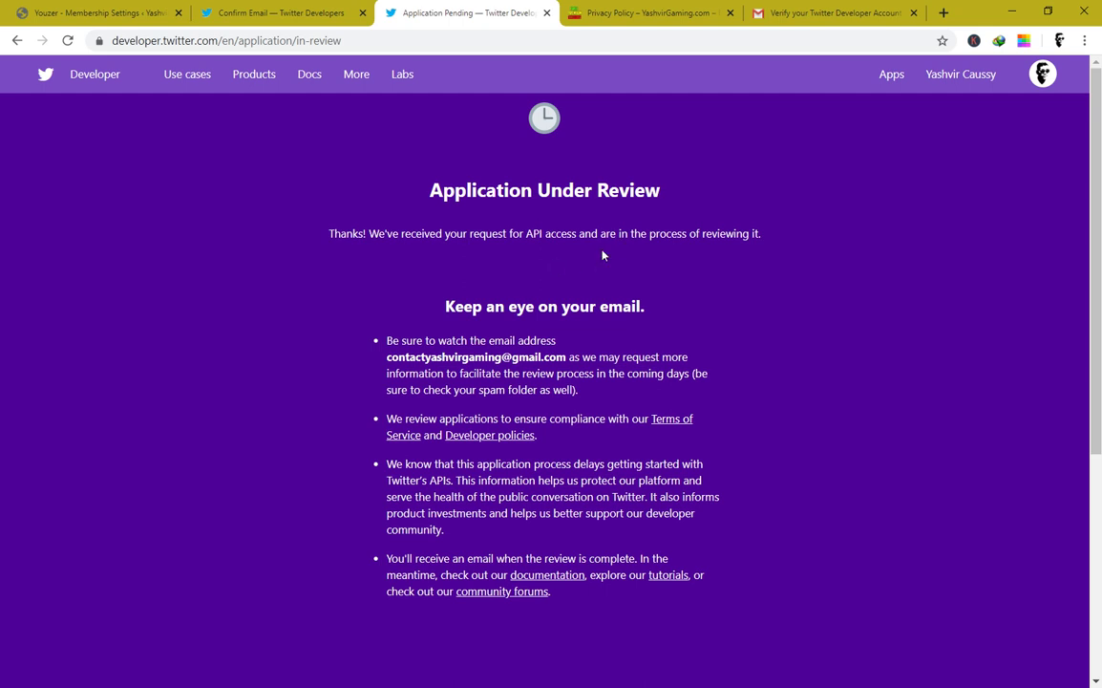
left_click_drag(443, 307, 659, 322)
left_click(659, 327)
Switch to Gmail, return to the inbox and read the new developer-accounts message about the Twitter developer account application
left_click(750, 12)
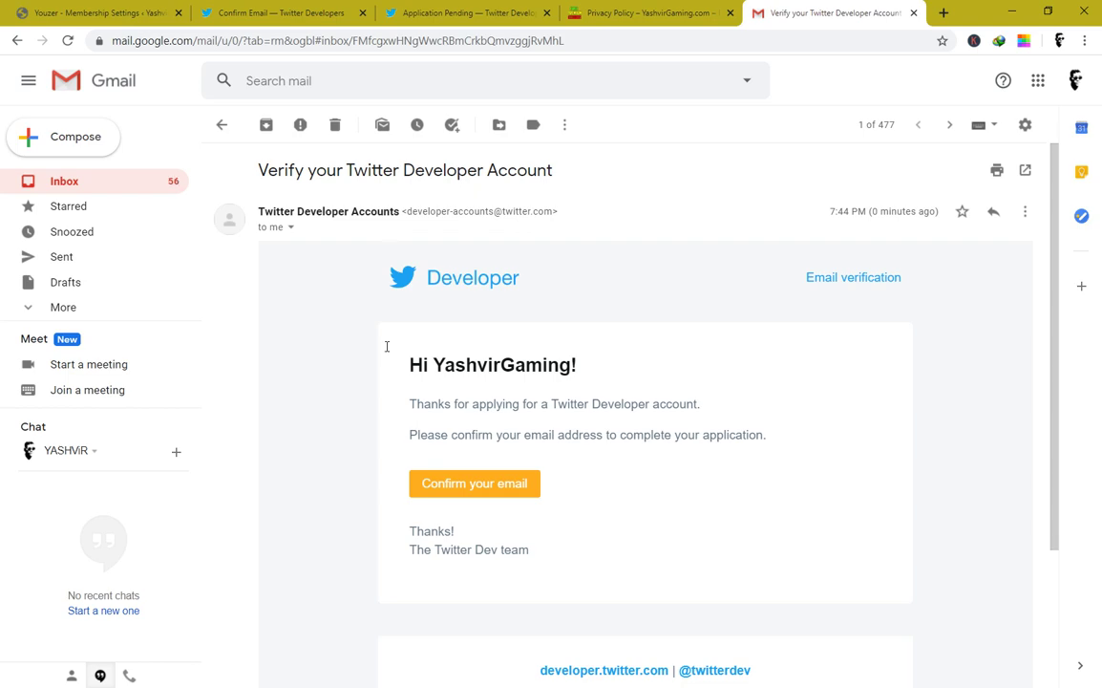
left_click(222, 124)
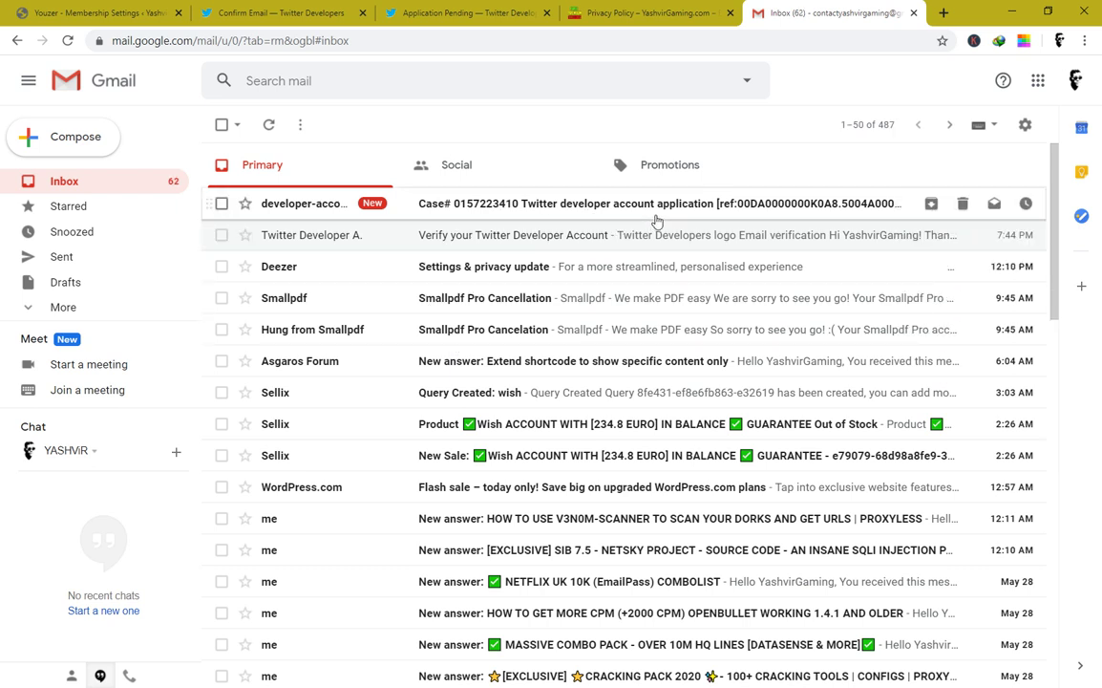
left_click(574, 209)
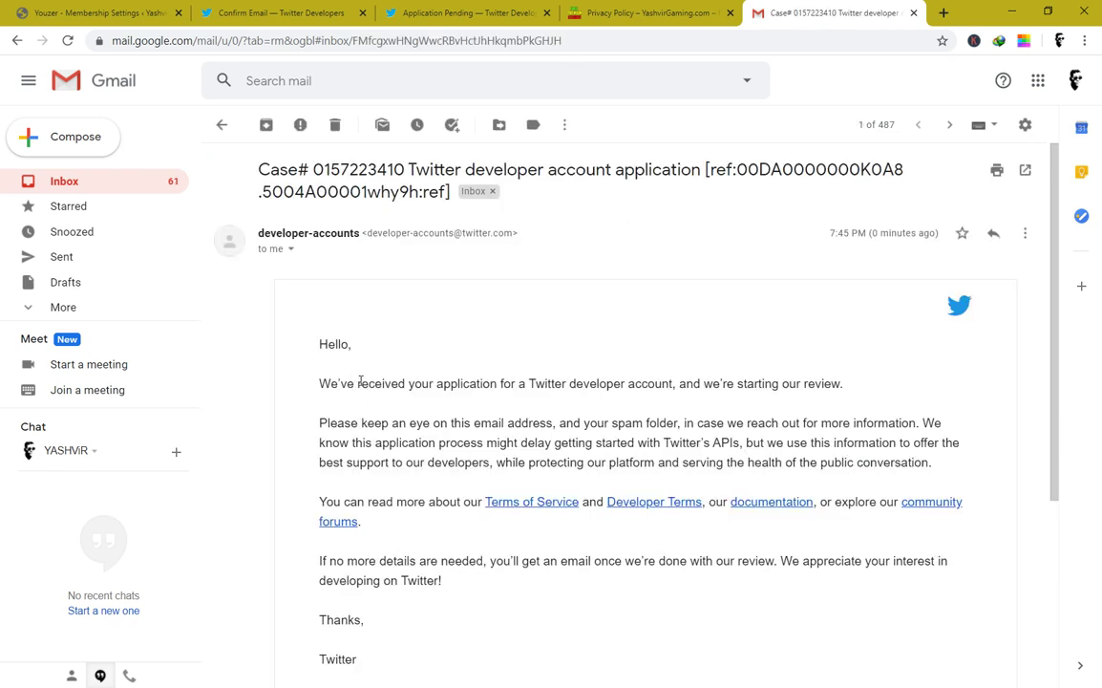
left_click_drag(360, 382, 521, 383)
left_click(401, 420)
left_click_drag(319, 335, 461, 390)
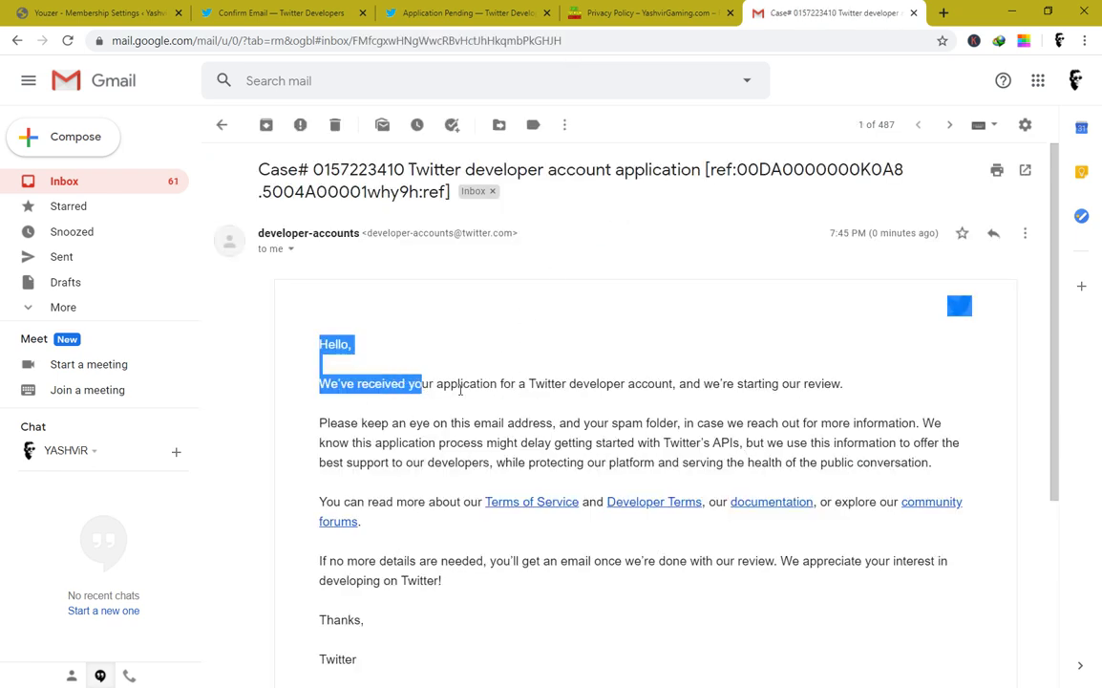
left_click(331, 360)
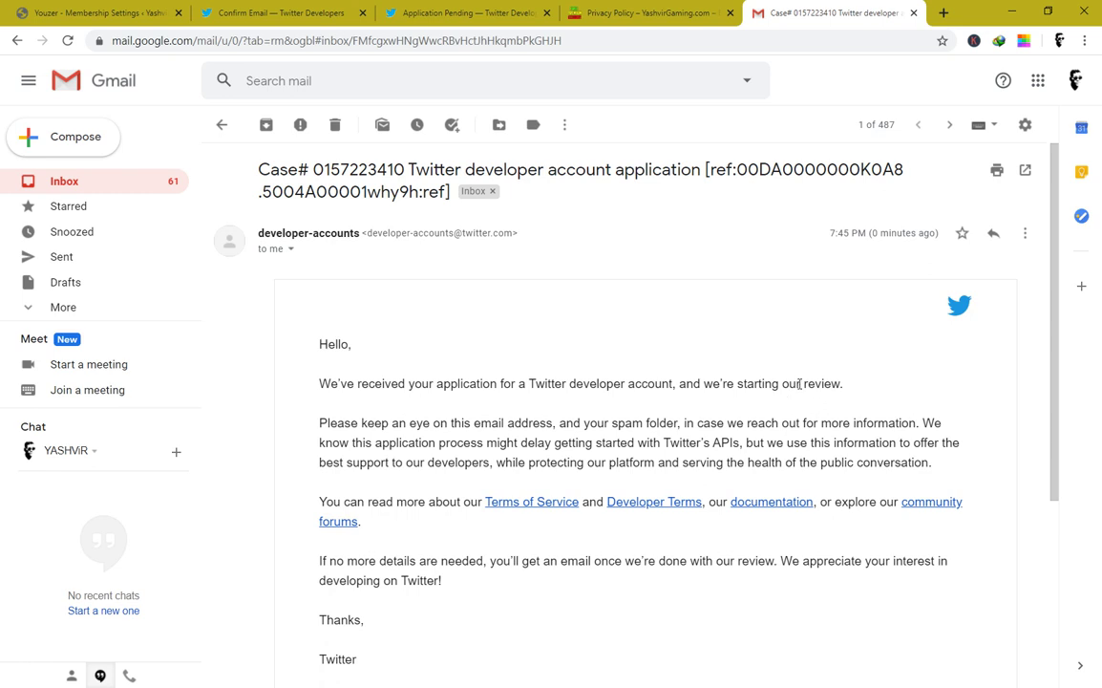
Read the email's note about the spam folder and expand Gmail's folder list to find Spam
left_click_drag(390, 423, 708, 426)
left_click(754, 443)
left_click(68, 313)
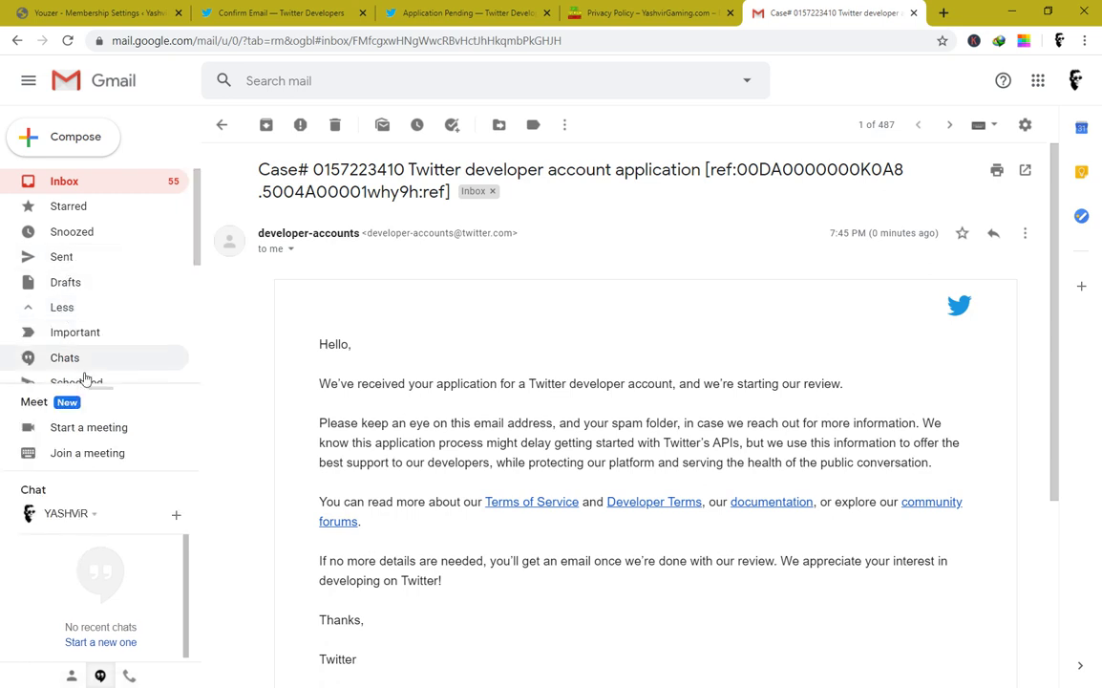
scroll(108, 326, "down", 2)
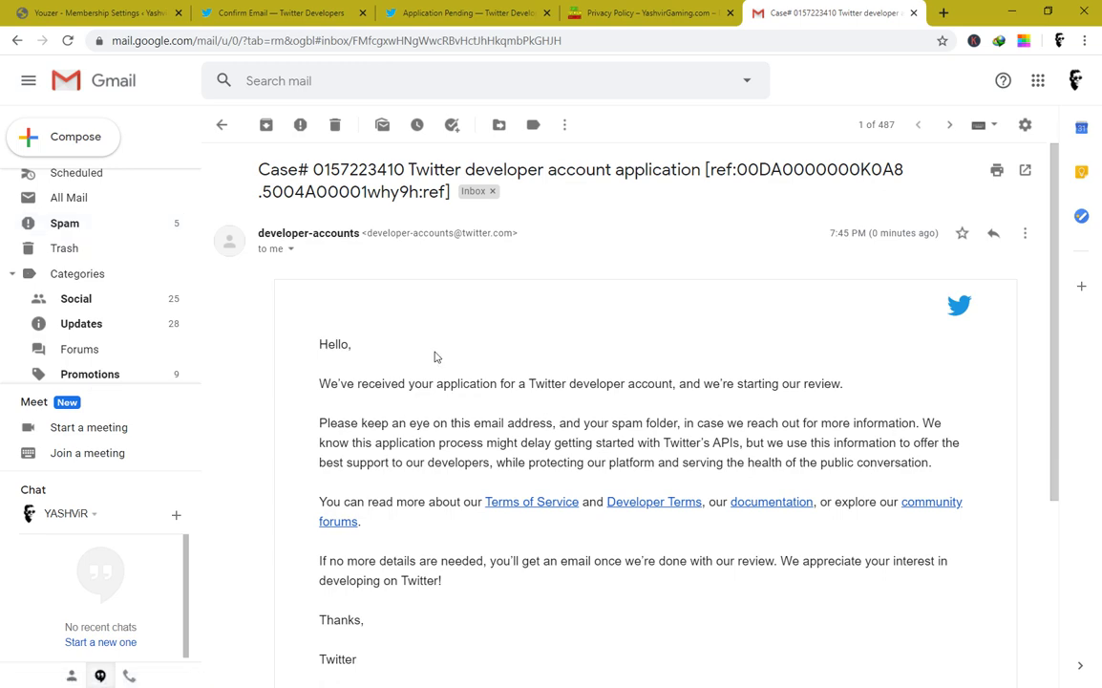
Check the Twitter application status page again and return to the review email in Gmail
left_click(464, 12)
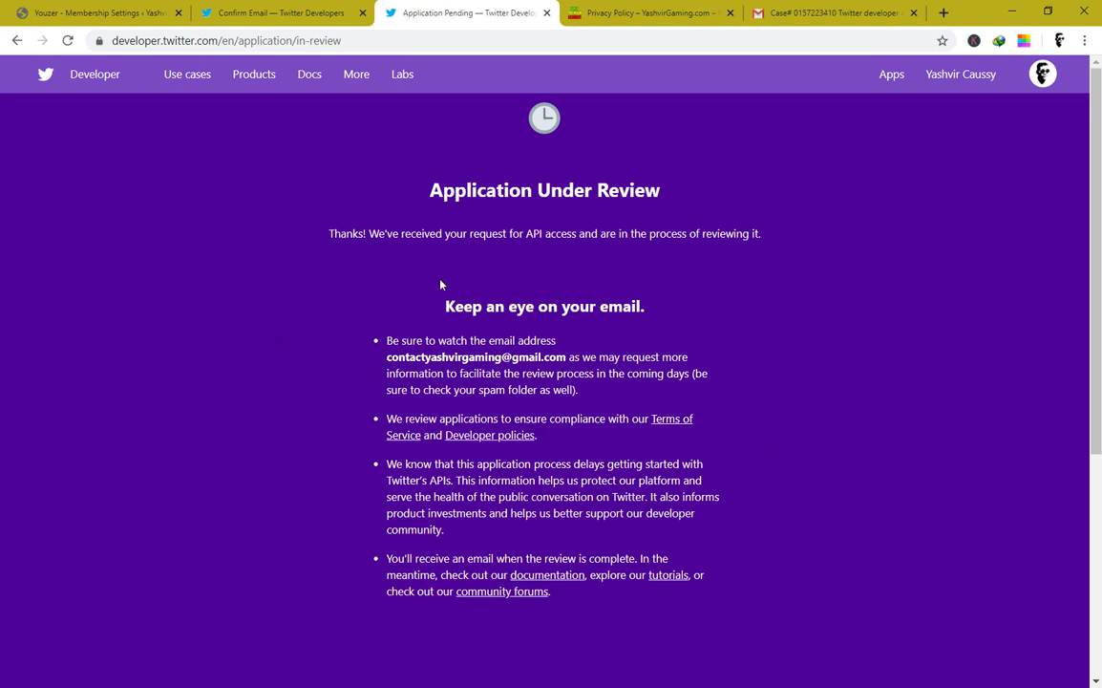
left_click(795, 14)
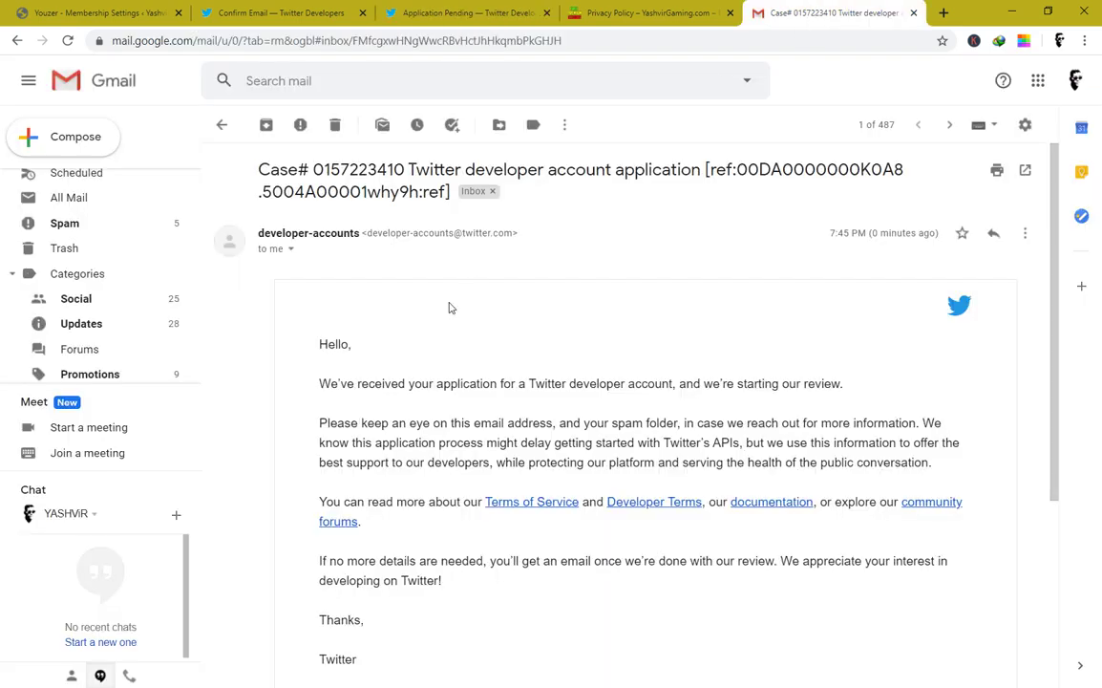
scroll(86, 251, "up", 5)
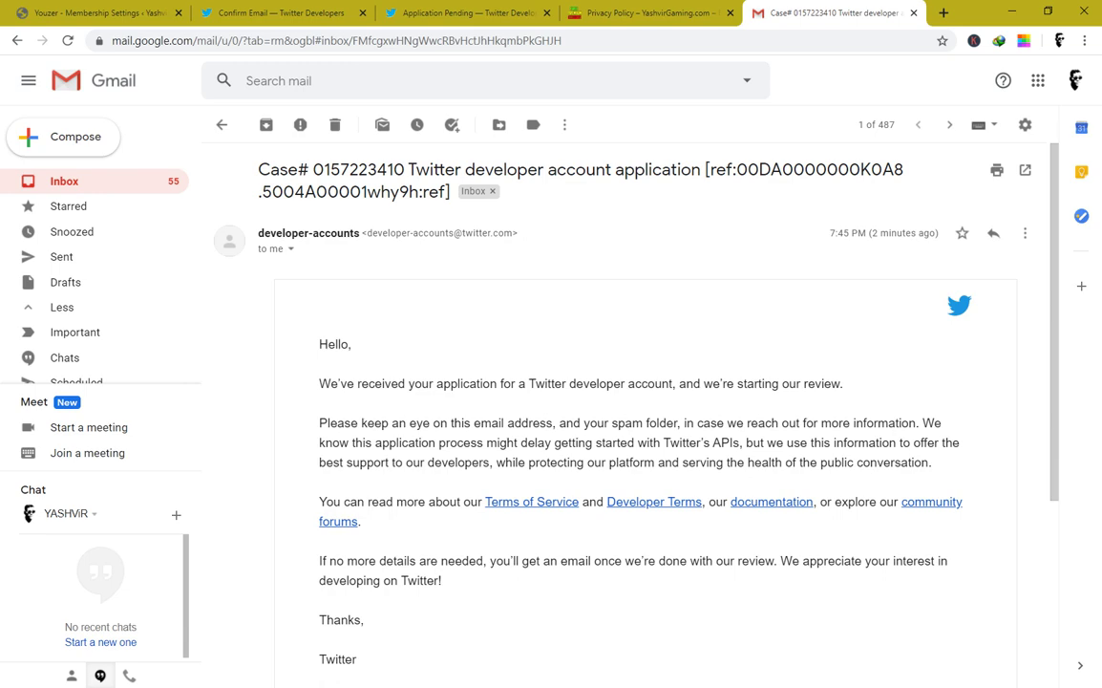
Switch to Notepad, maximize its window and review the paragraph describing what information the app will provide
left_click(563, 675)
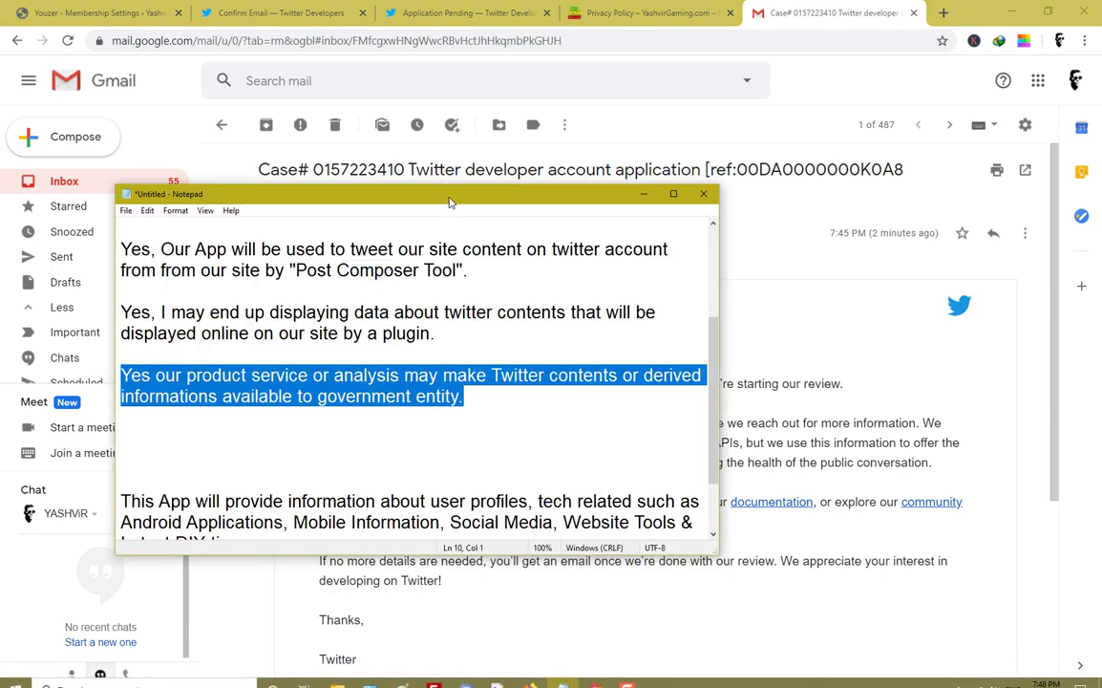
left_click_drag(408, 193, 445, 144)
left_click(714, 145)
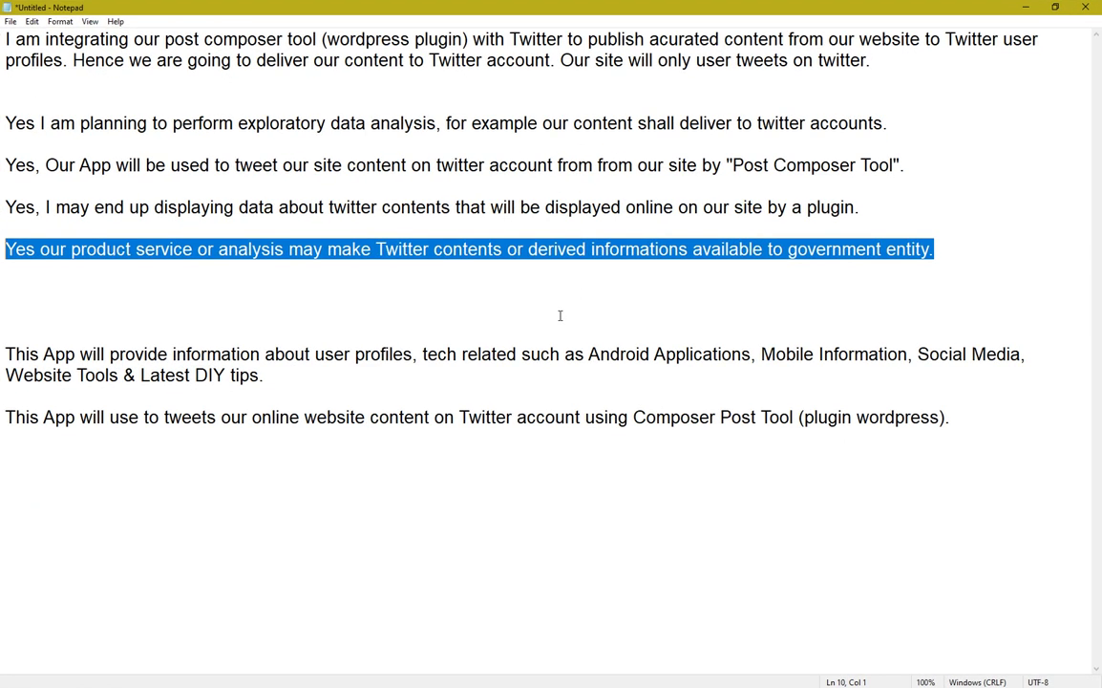
left_click_drag(3, 354, 76, 355)
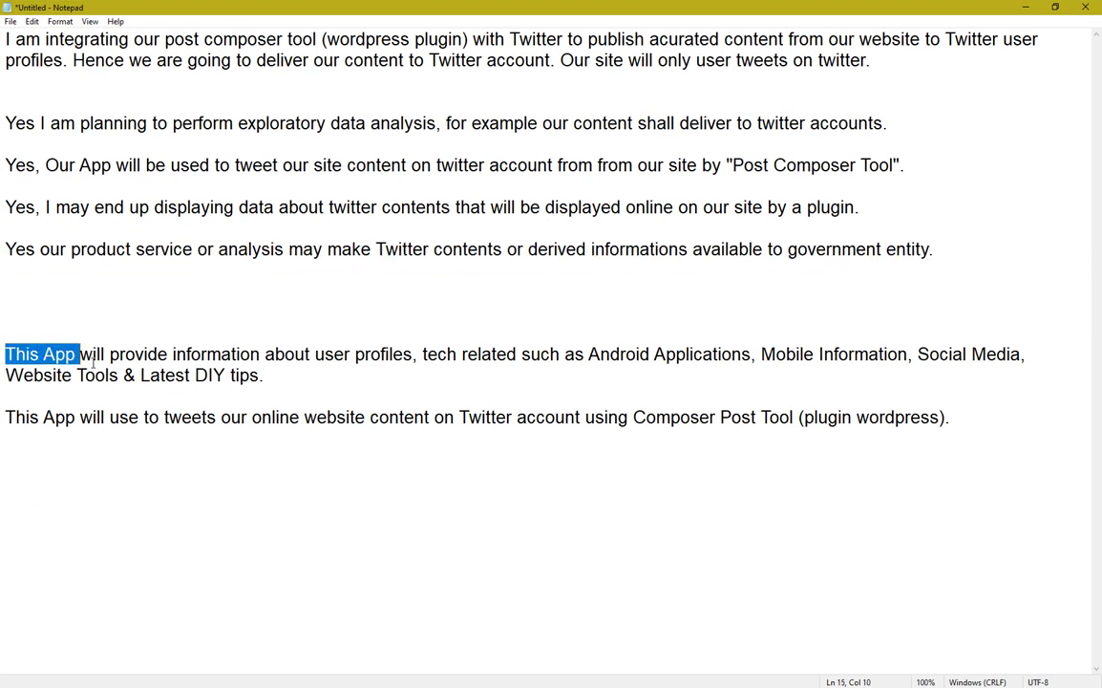
left_click(211, 375)
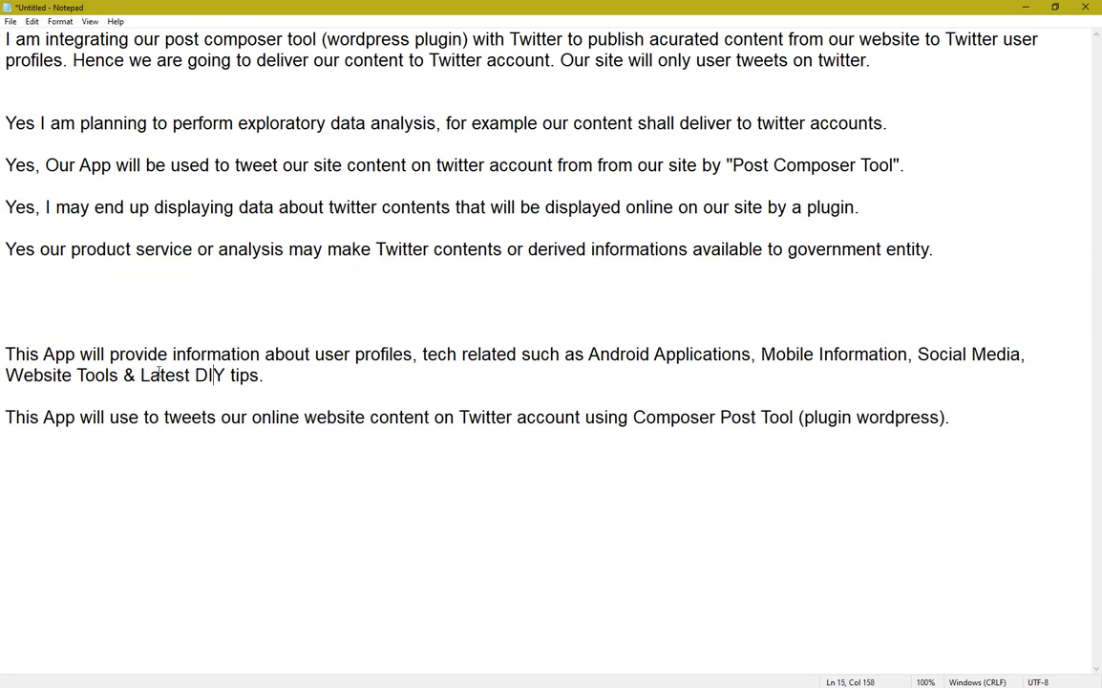
left_click(42, 311)
left_click_drag(2, 354, 278, 369)
left_click(278, 370)
left_click_drag(3, 354, 93, 354)
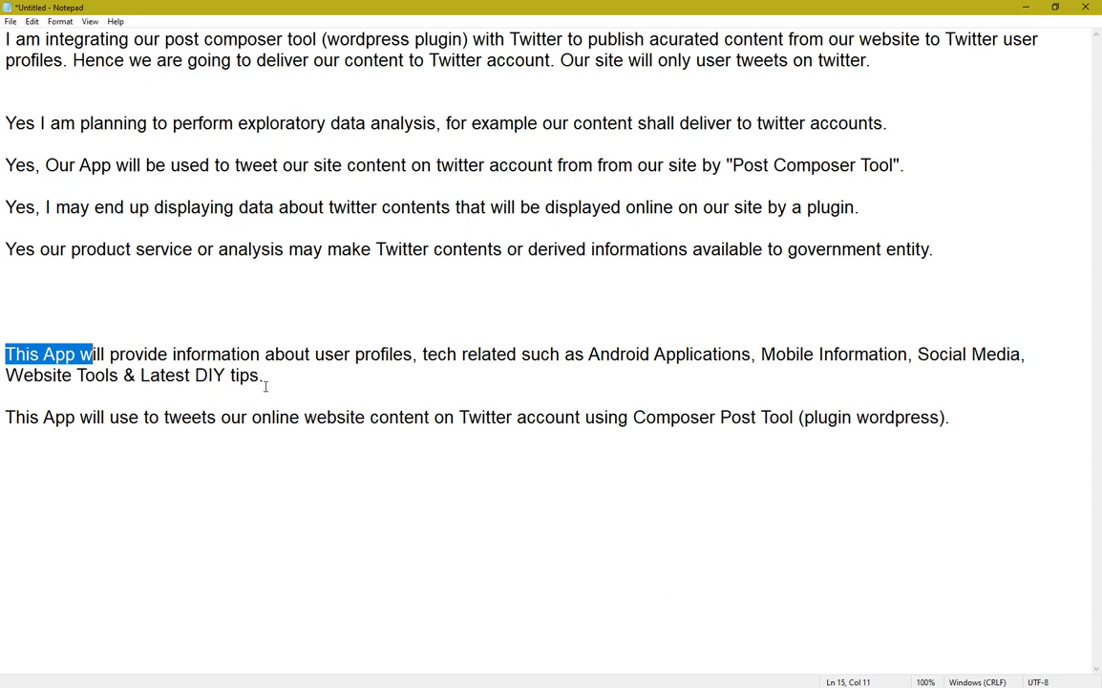
left_click_drag(141, 376, 270, 375)
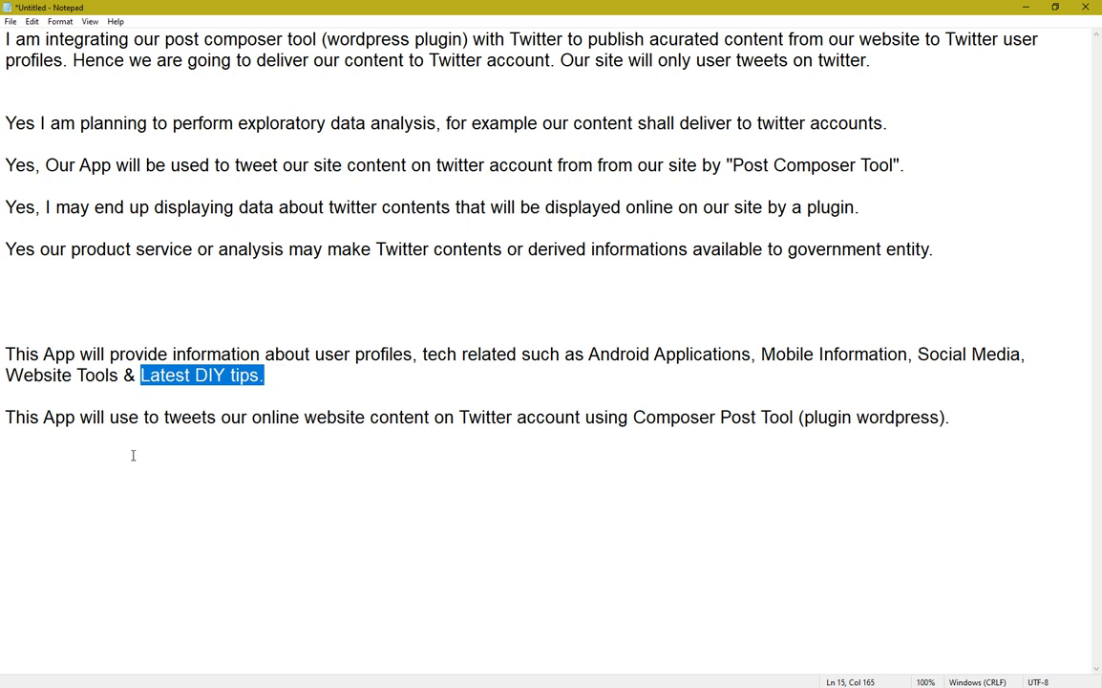
Review the Notepad sentence about tweeting website content on a Twitter account using the Composer Post Tool
left_click_drag(6, 417, 109, 432)
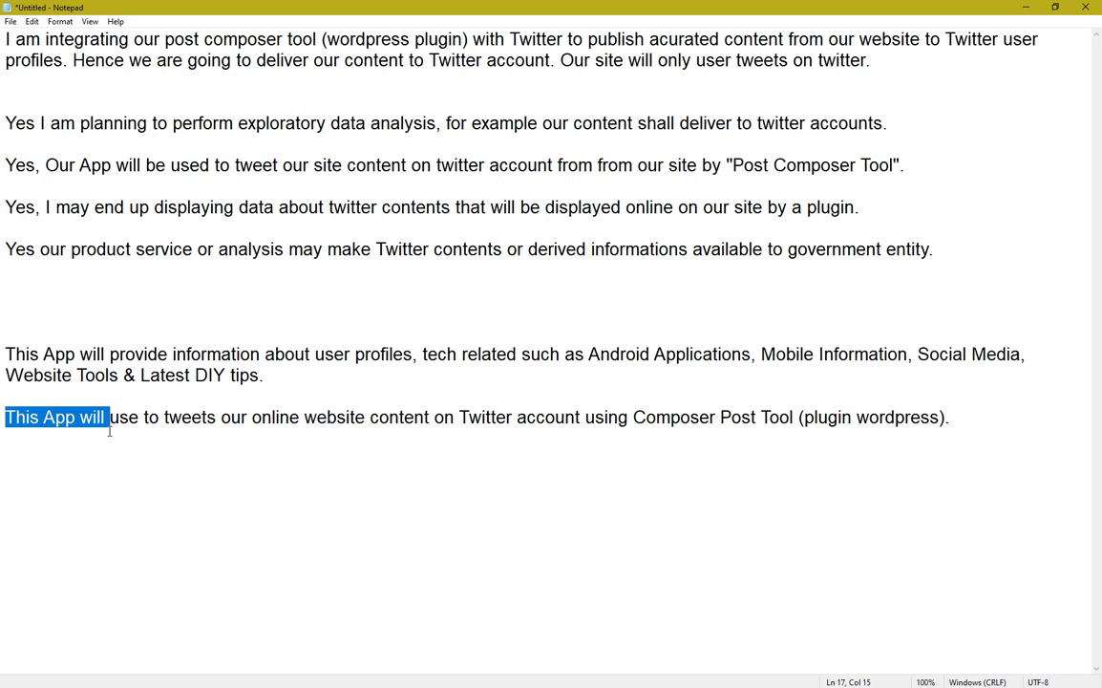
left_click(178, 417)
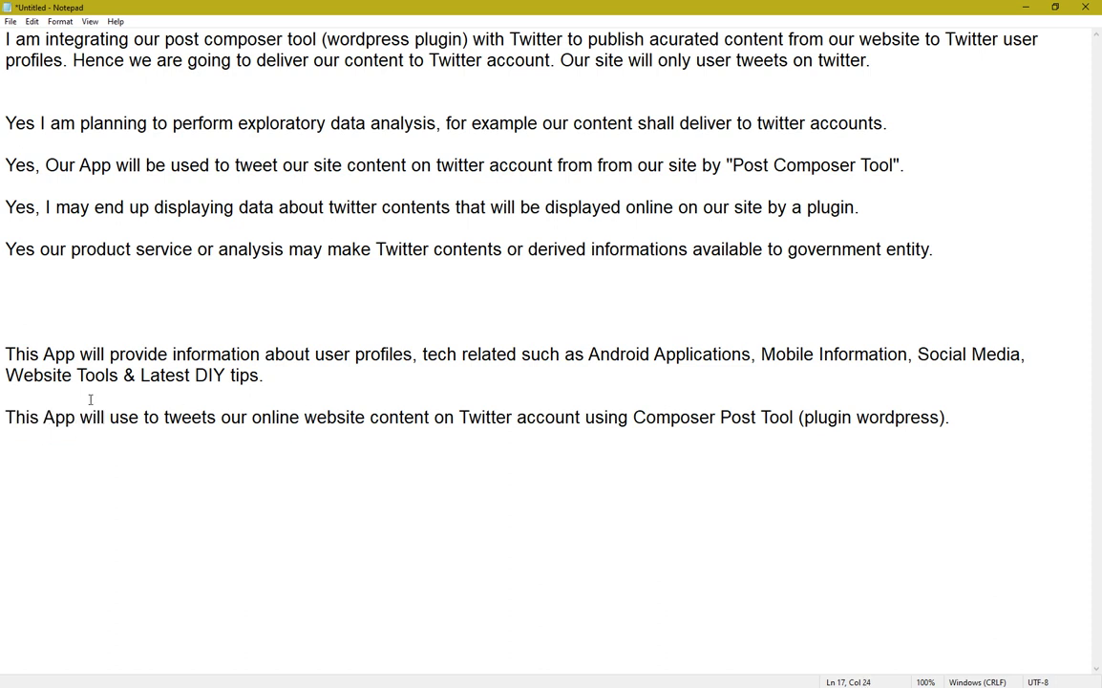
left_click_drag(3, 424, 80, 425)
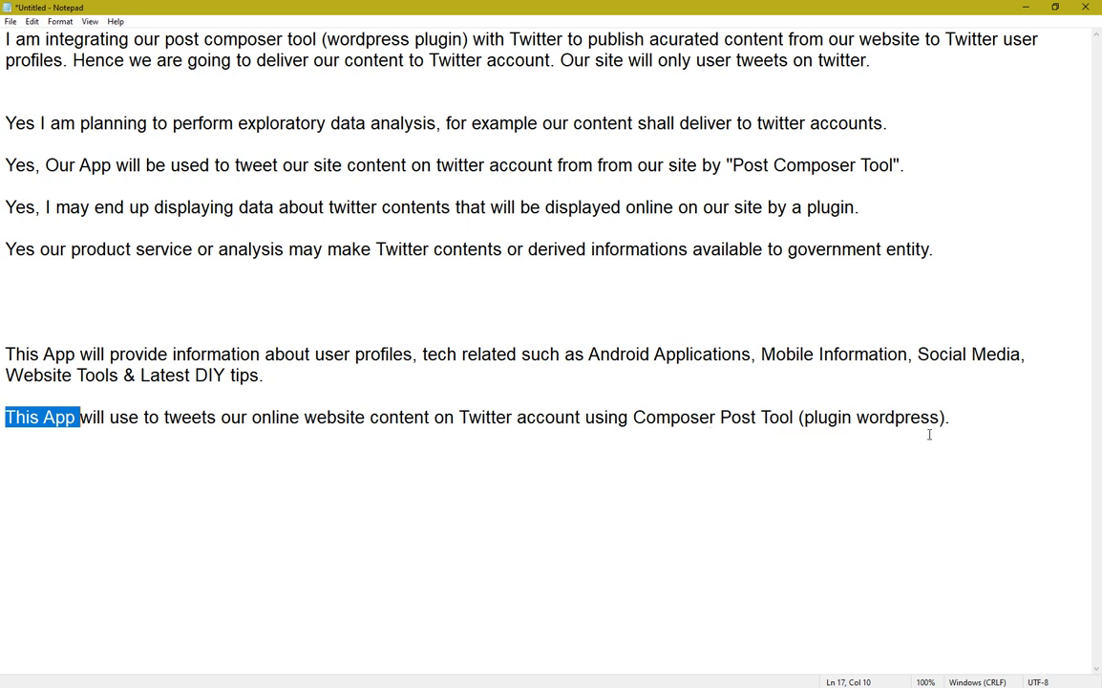
left_click_drag(946, 418, 5, 354)
left_click(621, 420)
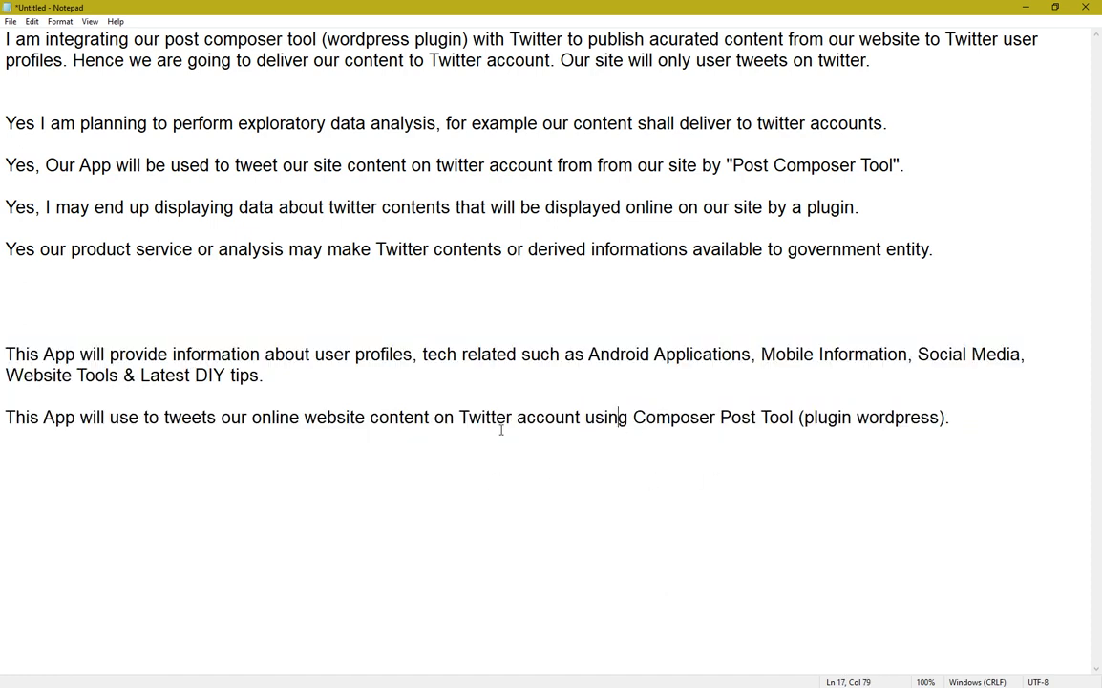
key("Right")
key("Right")
key("shift+Right")
key("shift+Right")
key("shift+Right")
key("shift+Right")
key("shift+Right")
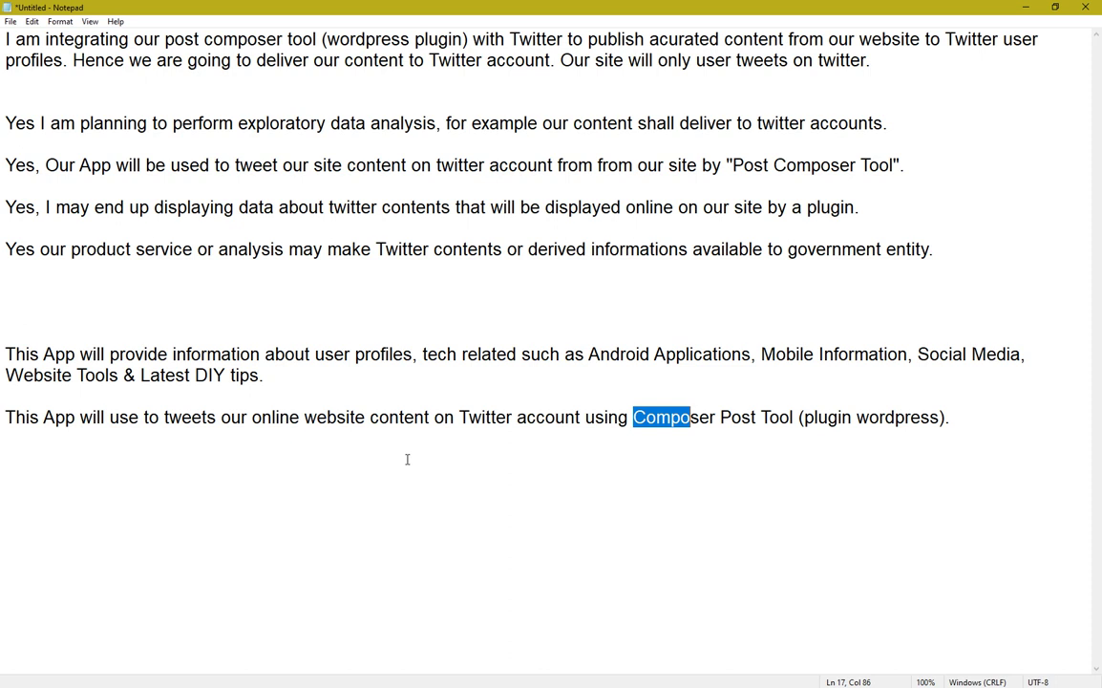
left_click(160, 471)
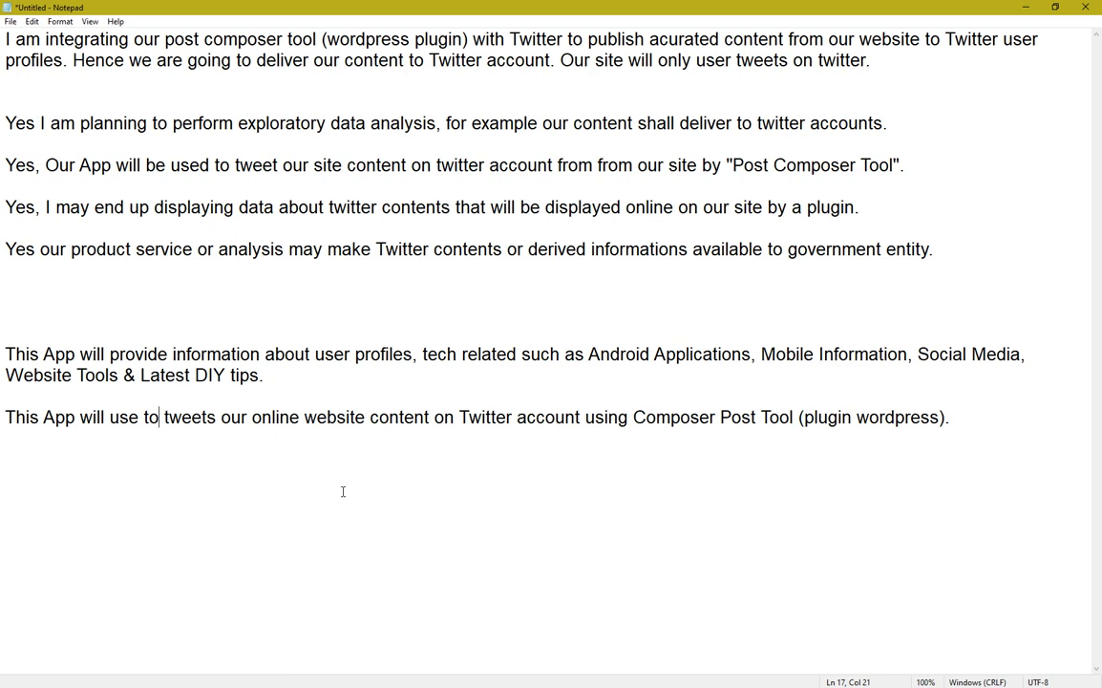
Switch to Chrome and cut the address of the website's privacy policy page
left_click(594, 682)
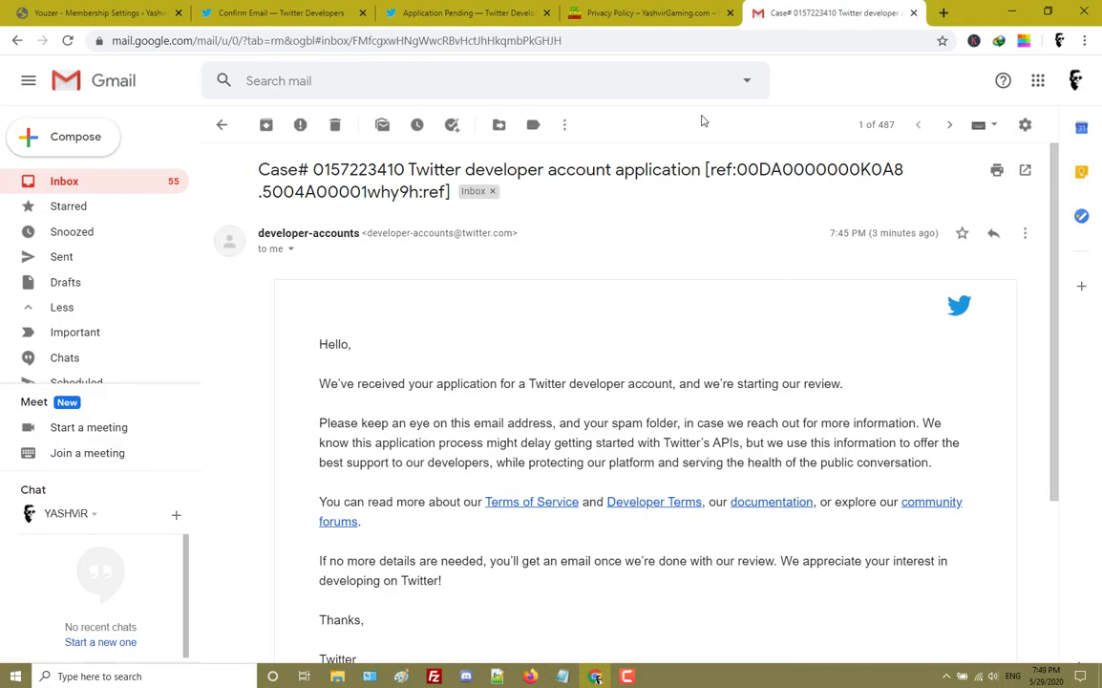
left_click(692, 13)
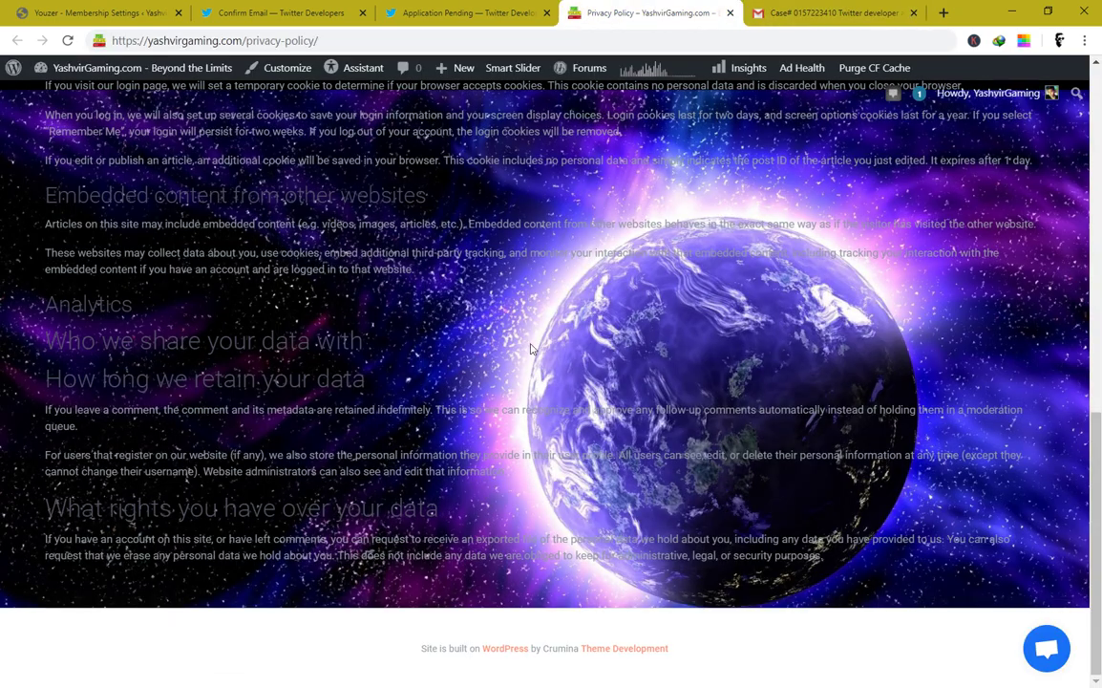
scroll(1100, 217, "up", 2)
left_click(277, 41)
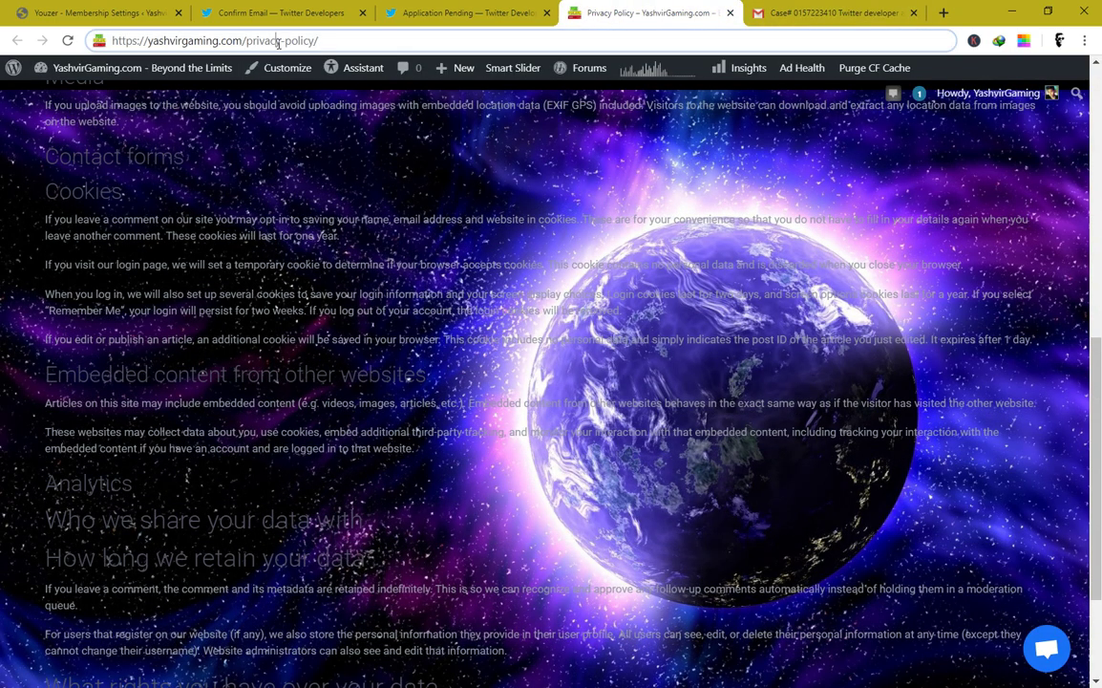
right_click(278, 43)
left_click(291, 134)
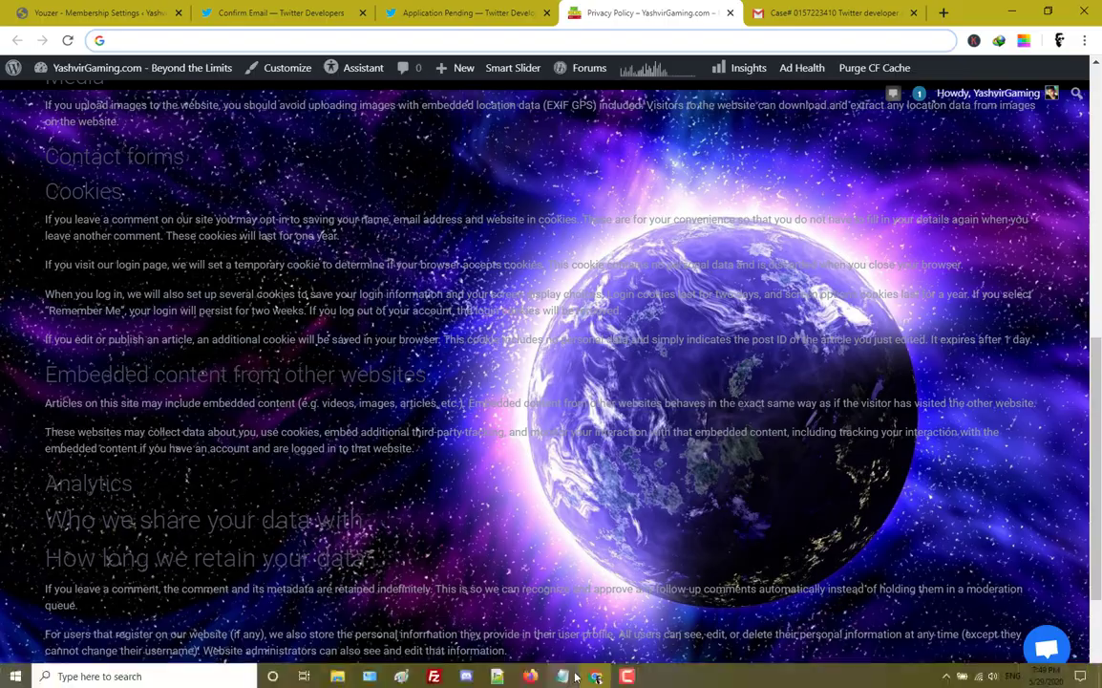
Switch to Notepad and paste the privacy policy URL below the last sentence, leaving one blank line between them
left_click(568, 678)
left_click(366, 419)
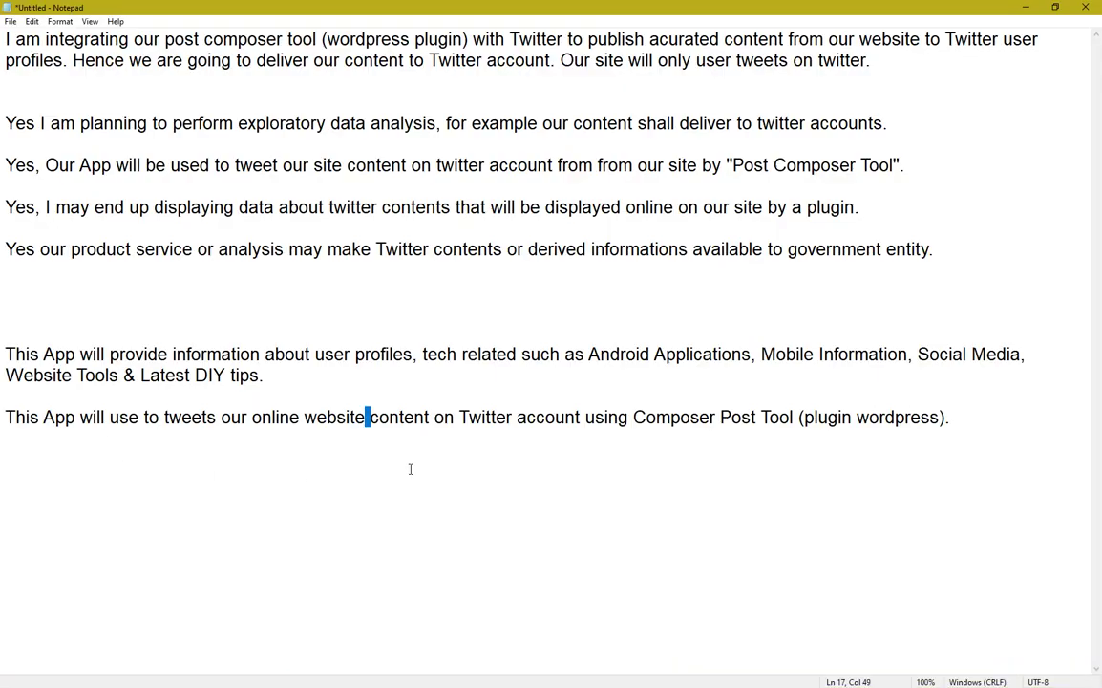
key("shift+Right")
left_click(948, 440)
key("Return")
key("Return")
key("ctrl+v")
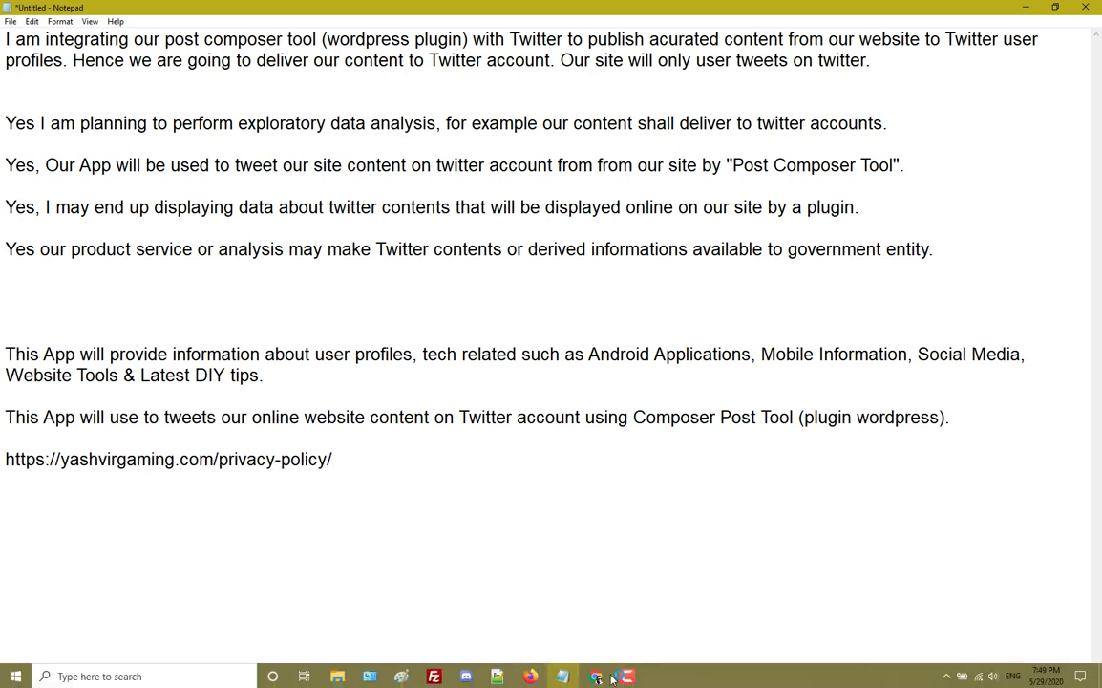
Switch to Chrome and look through the sections of the website's privacy policy page
left_click(598, 678)
scroll(233, 226, "up", 3)
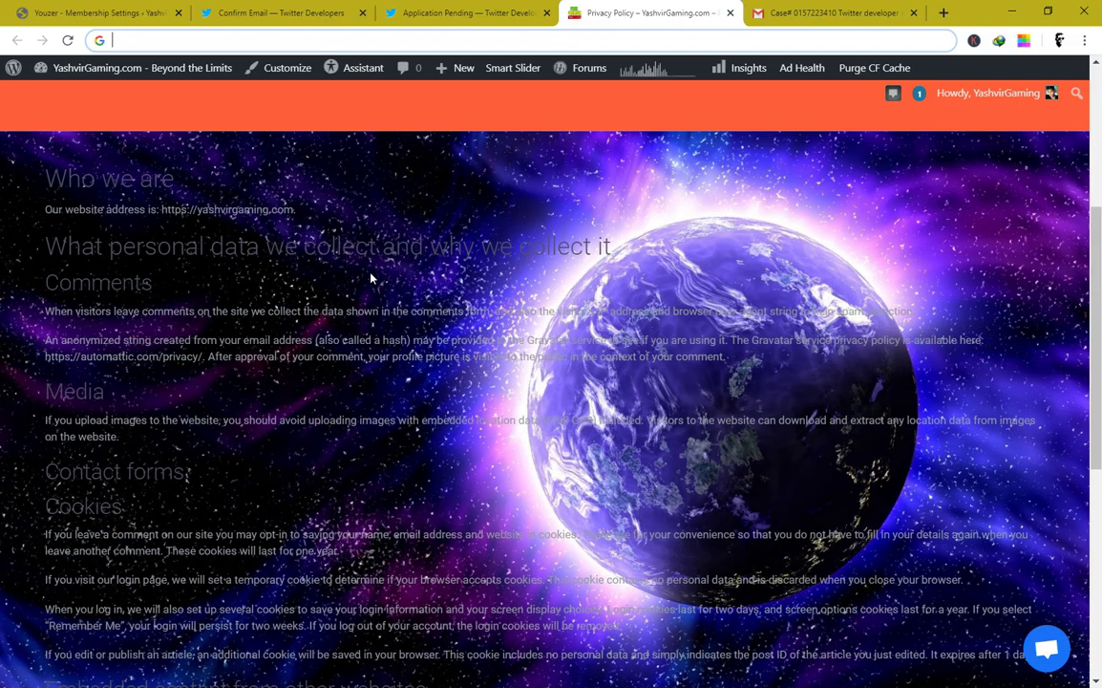
scroll(273, 359, "down", 3)
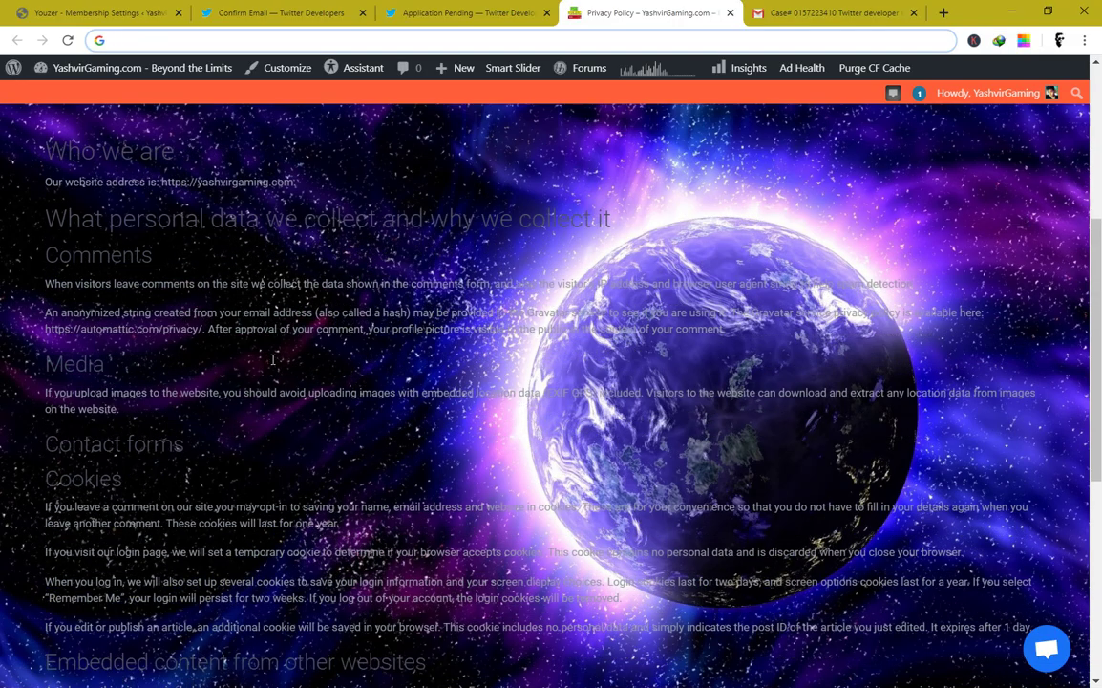
scroll(274, 359, "down", 2)
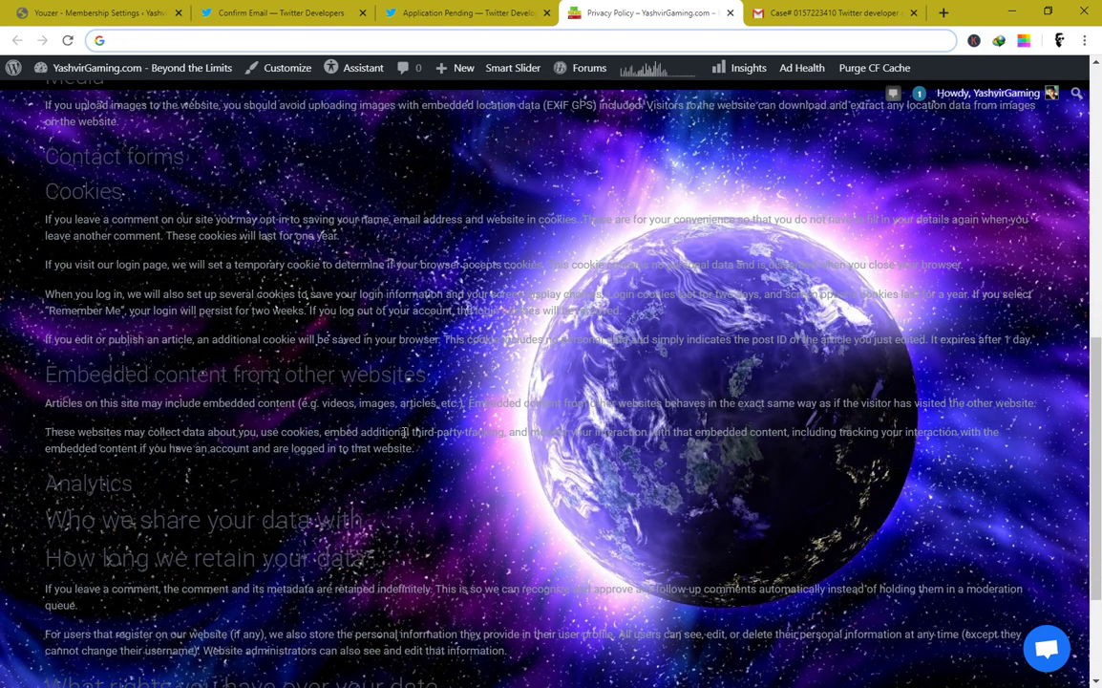
scroll(254, 336, "down", 2)
scroll(286, 371, "up", 5)
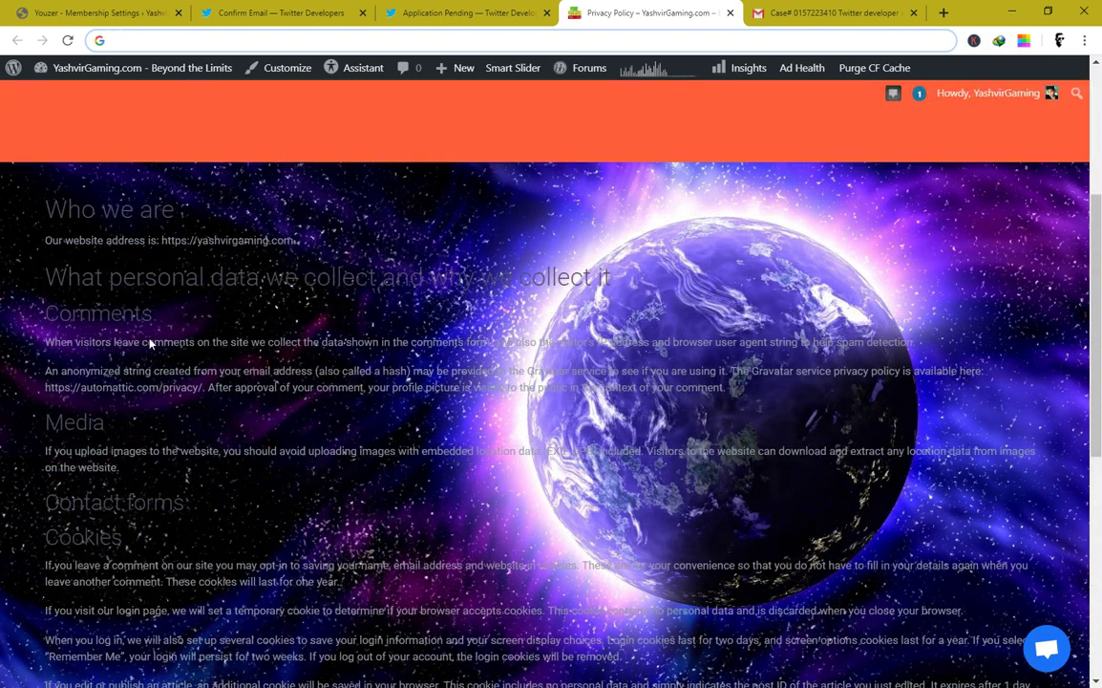
scroll(266, 380, "down", 3)
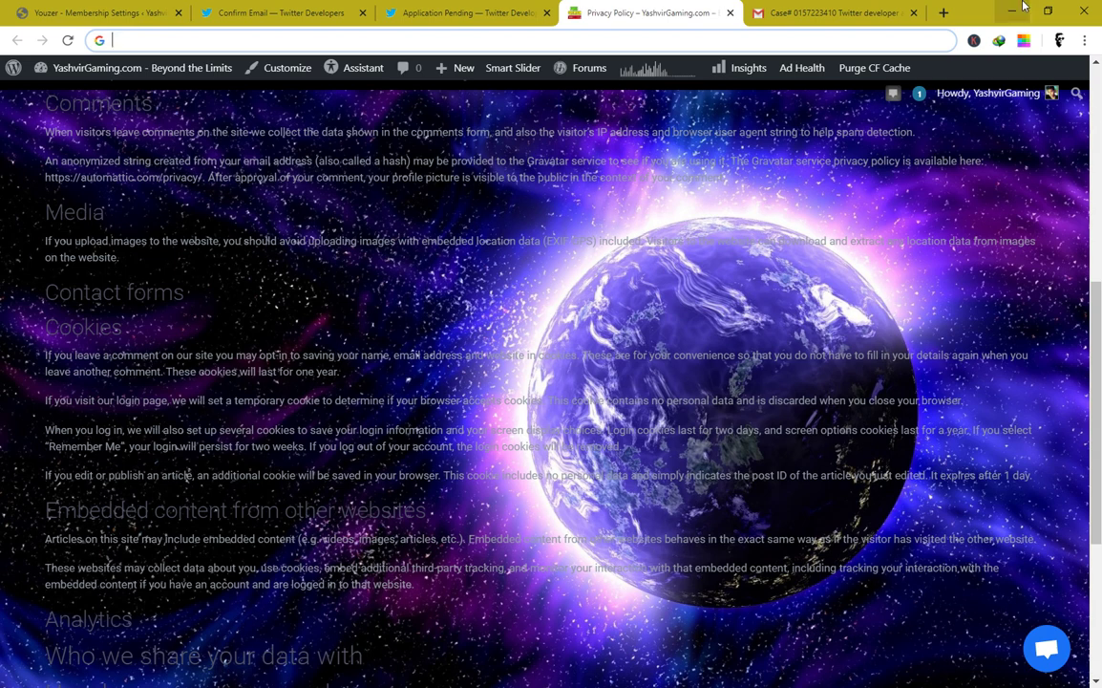
Switch to Notepad and review the two app descriptions together with the privacy policy URL
key("alt+Tab")
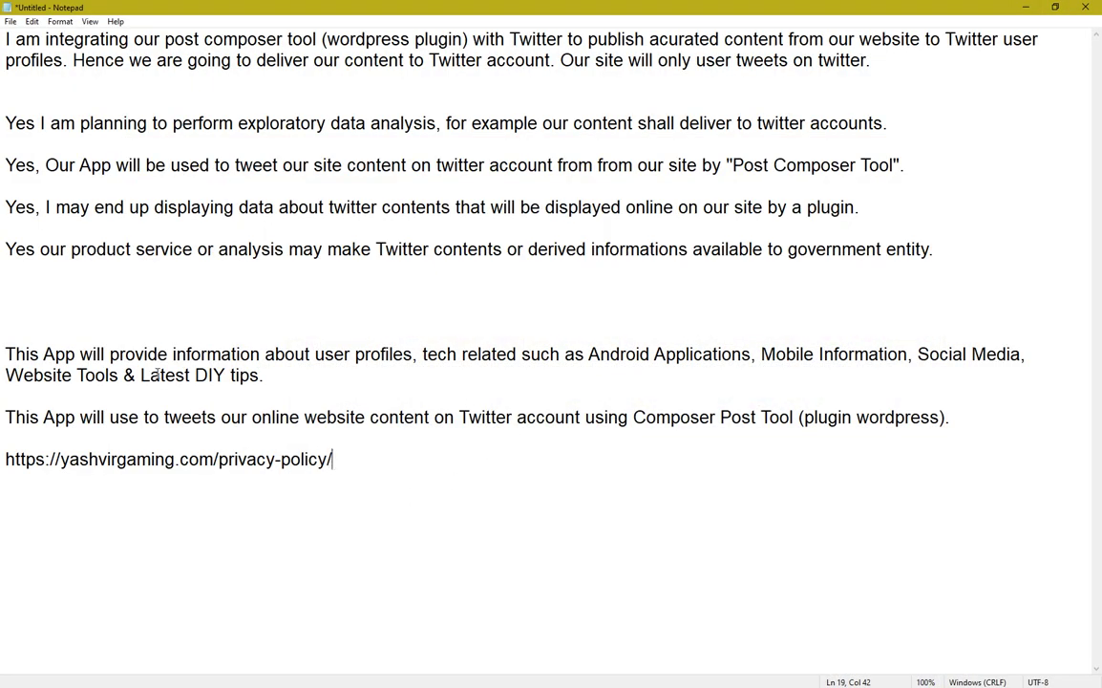
left_click_drag(4, 355, 277, 460)
left_click(422, 481)
left_click_drag(422, 481, 5, 355)
left_click_drag(3, 306, 4, 374)
left_click(384, 470)
left_click_drag(384, 470, 291, 395)
left_click_drag(1021, 424, 5, 395)
left_click_drag(382, 461, 5, 437)
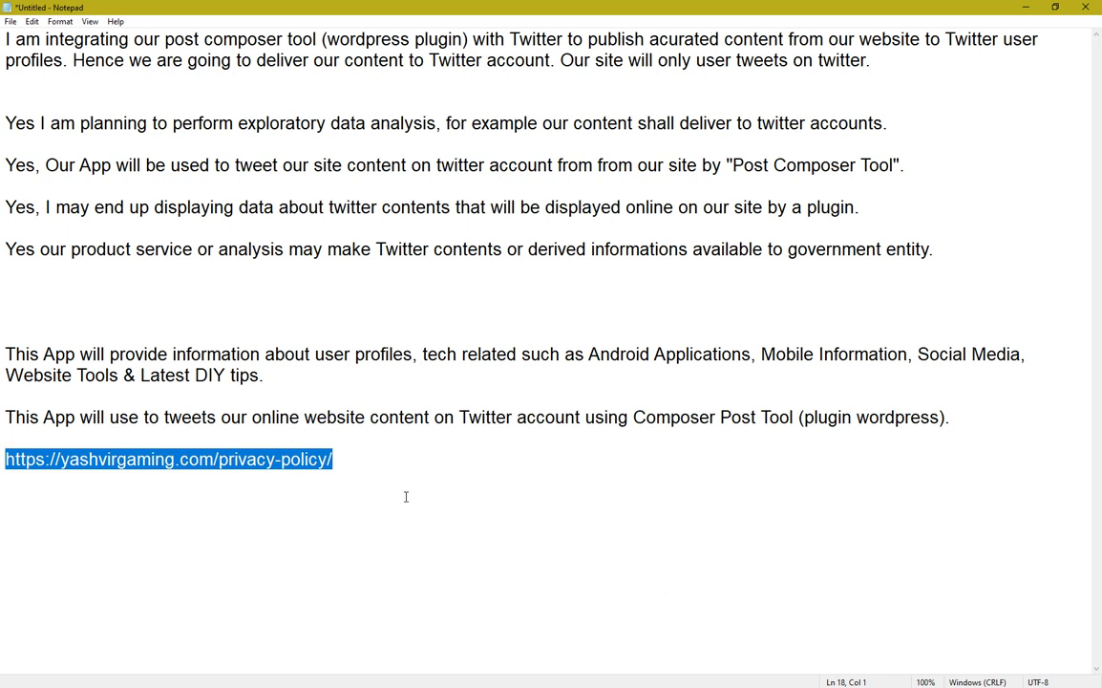
left_click(379, 474)
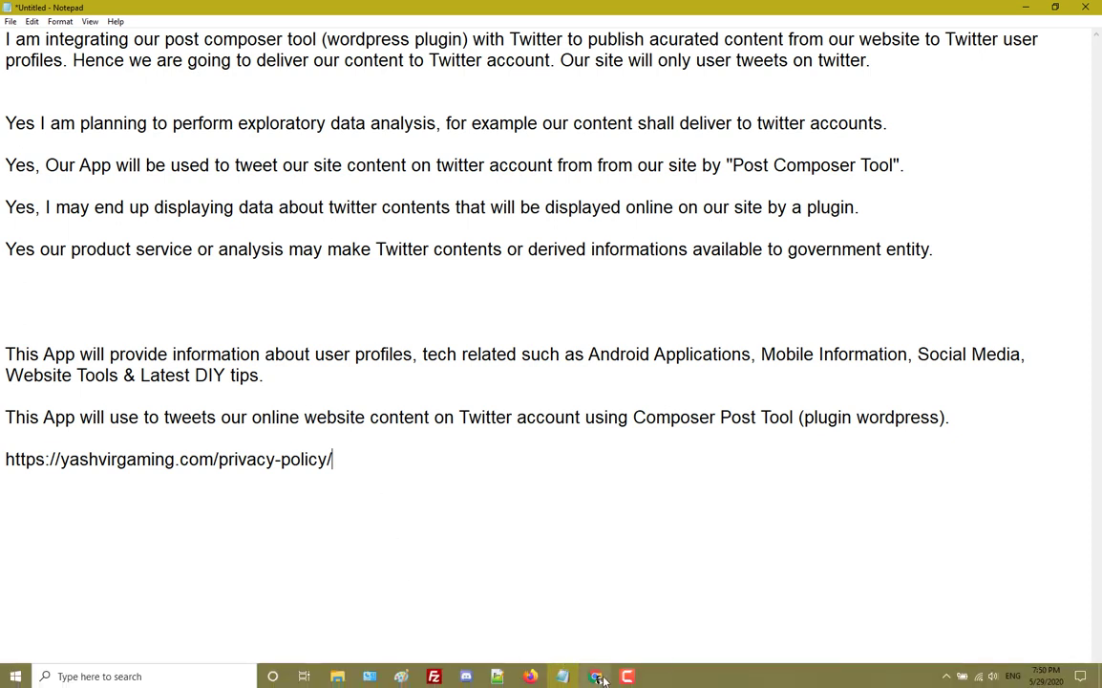
mouse_move(630, 680)
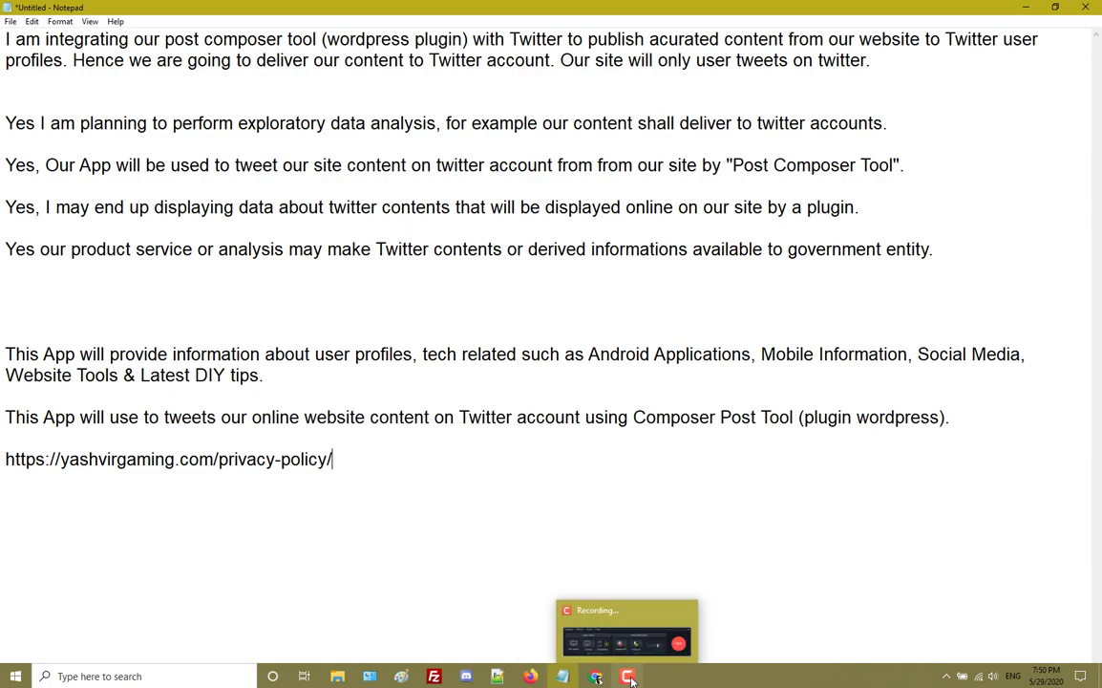